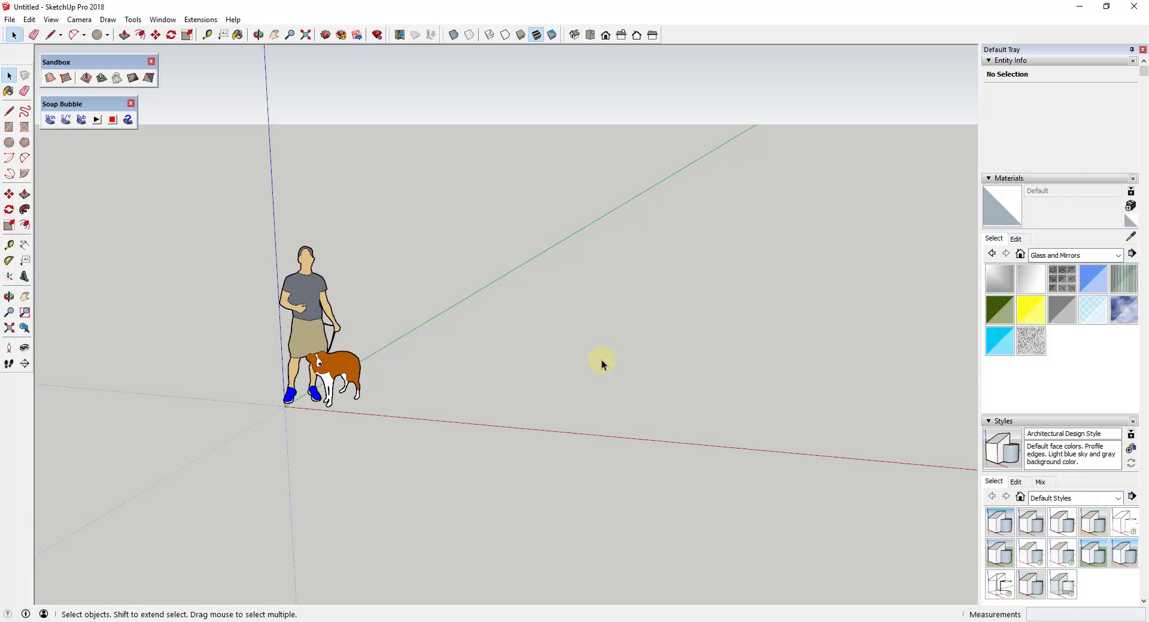
{"action": "middle_click_drag", "start_coordinate": [572, 361], "coordinate": [601, 364]}
{"action": "key", "text": "c"}
{"action": "left_click", "coordinate": [602, 367]}
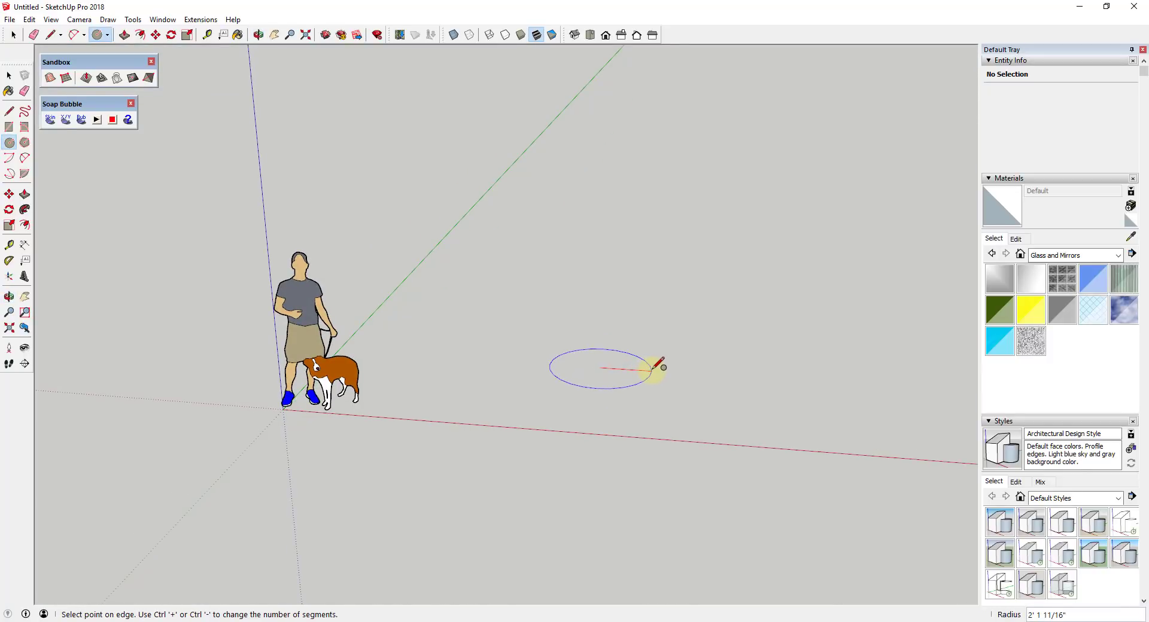
{"action": "key", "text": "Escape"}
Step: Draw a circle with a 20' radius flat on the ground, well to the side of the scale figure
{"action": "scroll", "coordinate": [652, 367], "scroll_direction": "down", "scroll_amount": 3}
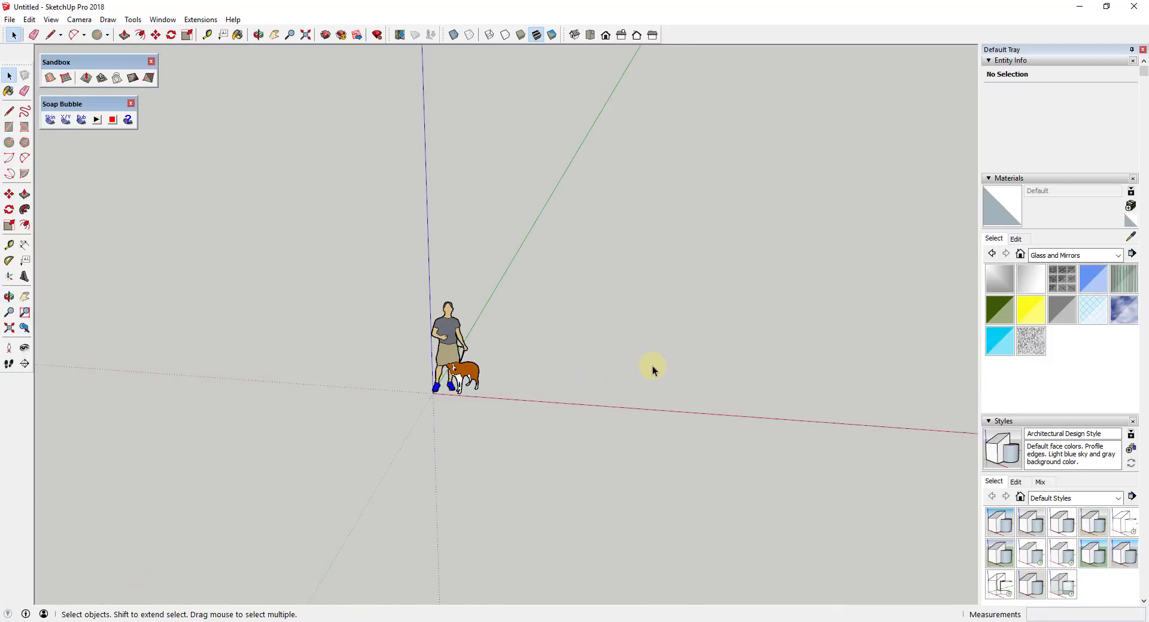
{"action": "left_click", "coordinate": [759, 360]}
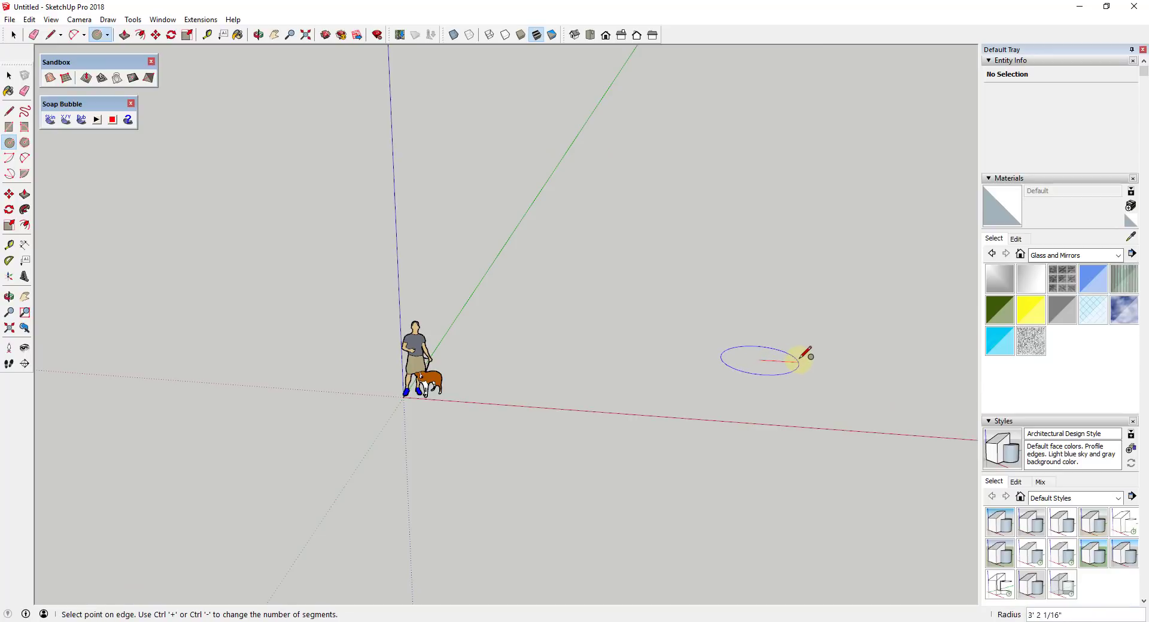
{"action": "key", "text": "Return"}
{"action": "key", "text": "o"}
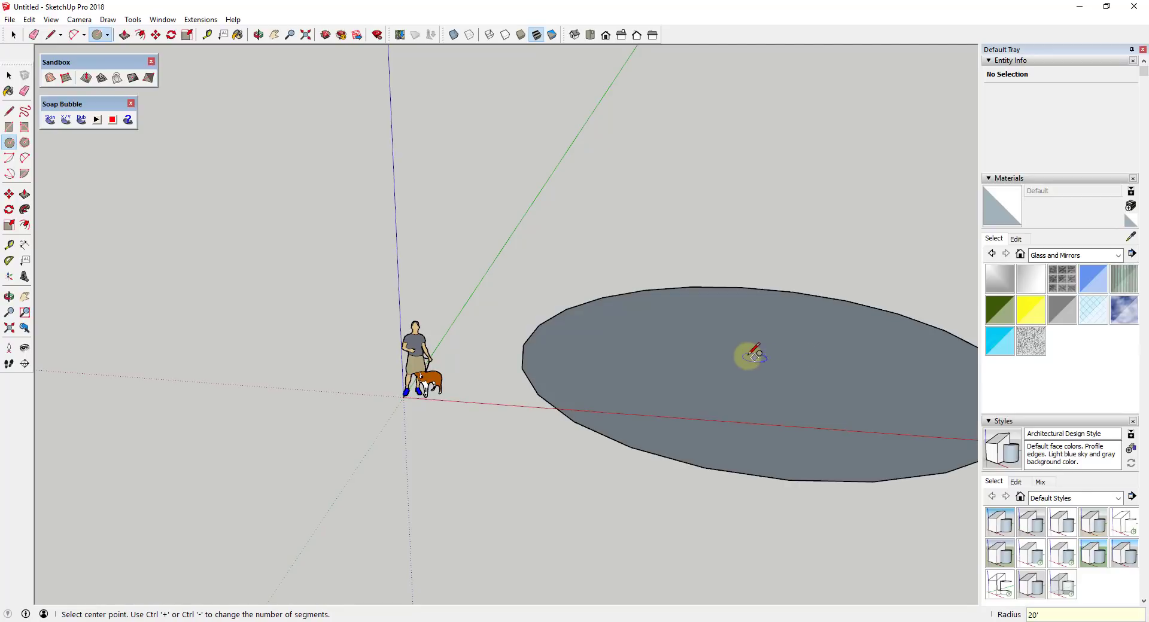
Step: Draw a second circle with a 15' radius, centred on the back edge of the 20' circle
{"action": "left_click_drag", "start_coordinate": [747, 352], "coordinate": [765, 404]}
{"action": "key", "text": "c"}
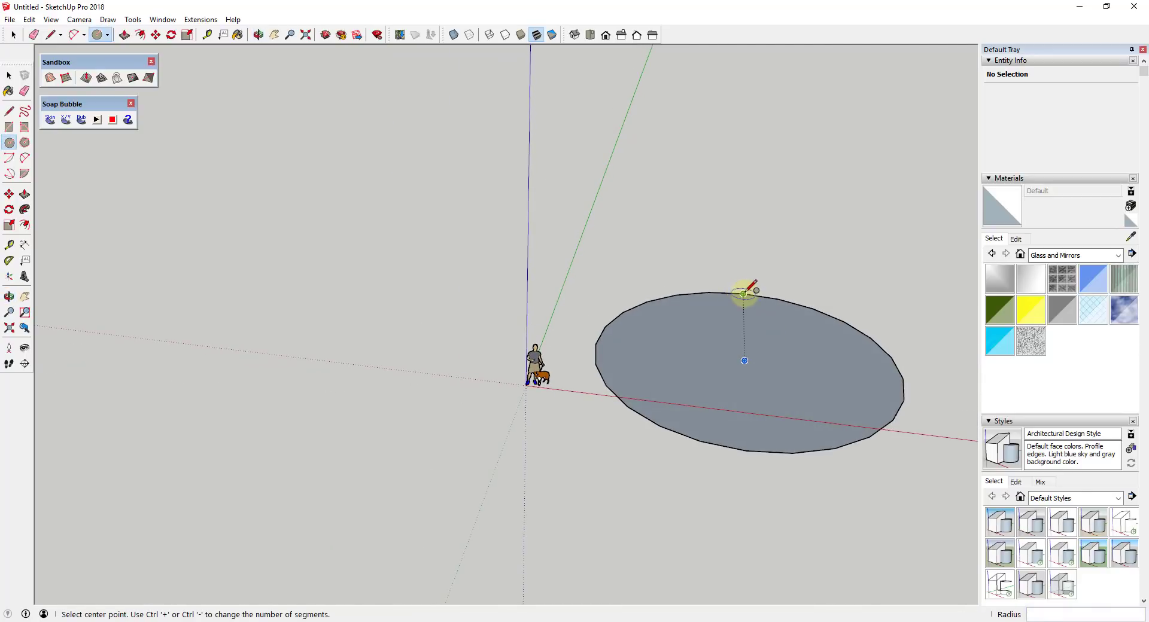
{"action": "left_click", "coordinate": [743, 294]}
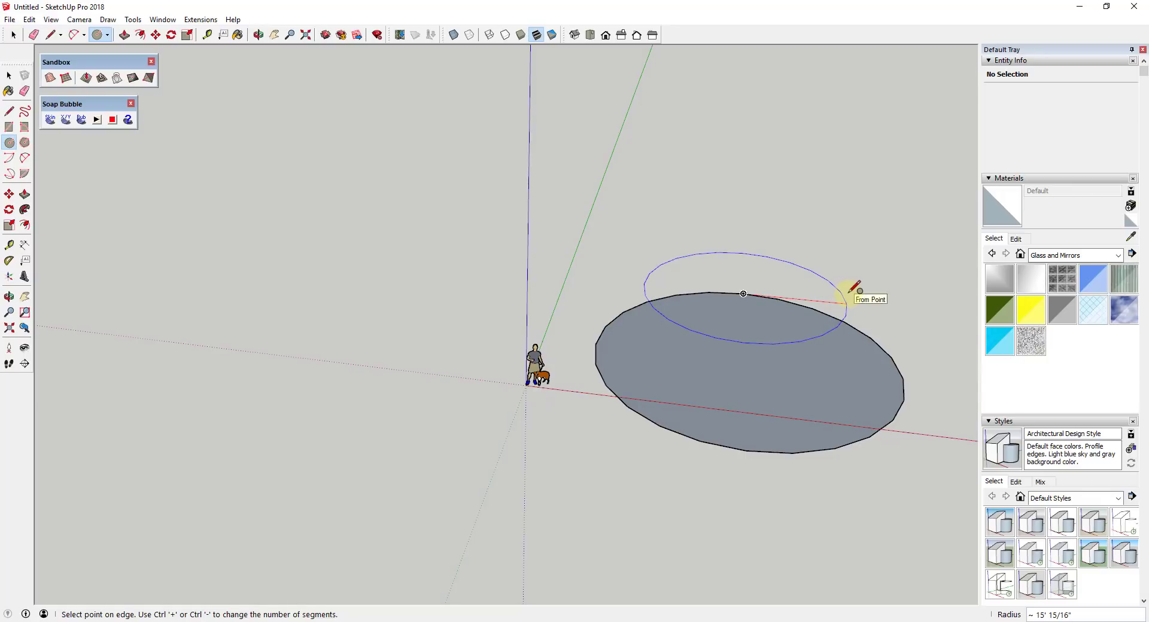
{"action": "type", "text": "15"}
{"action": "key", "text": "Return"}
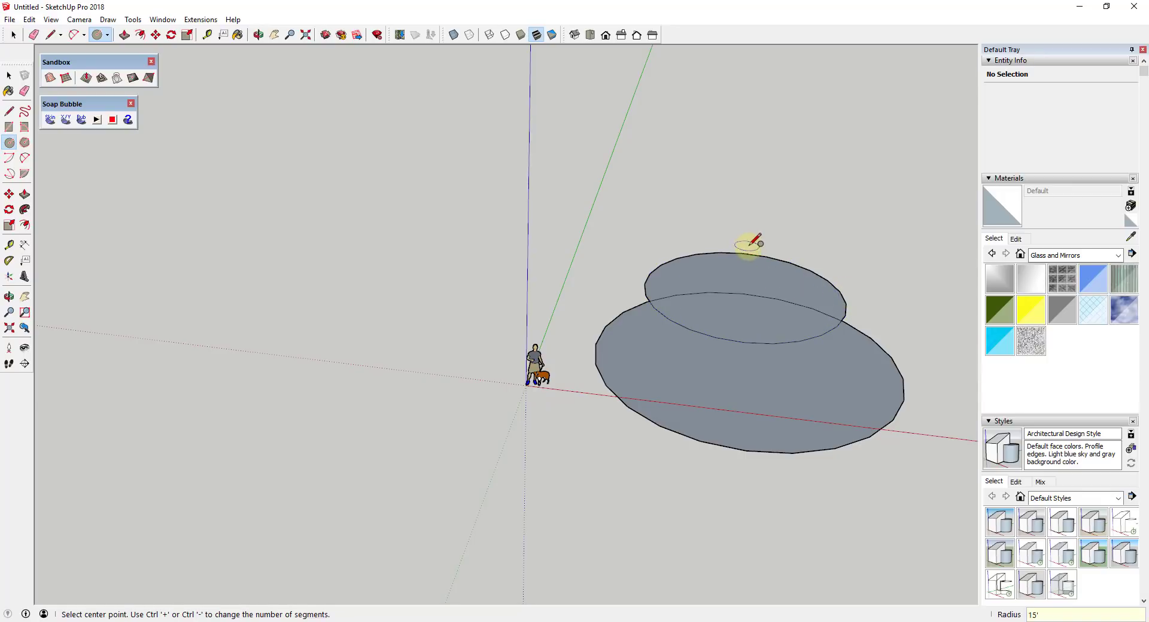
Step: Draw another 15' radius circle centred on the second circle's back edge, plus a slightly larger freehand circle centred behind it
{"action": "left_click", "coordinate": [742, 253]}
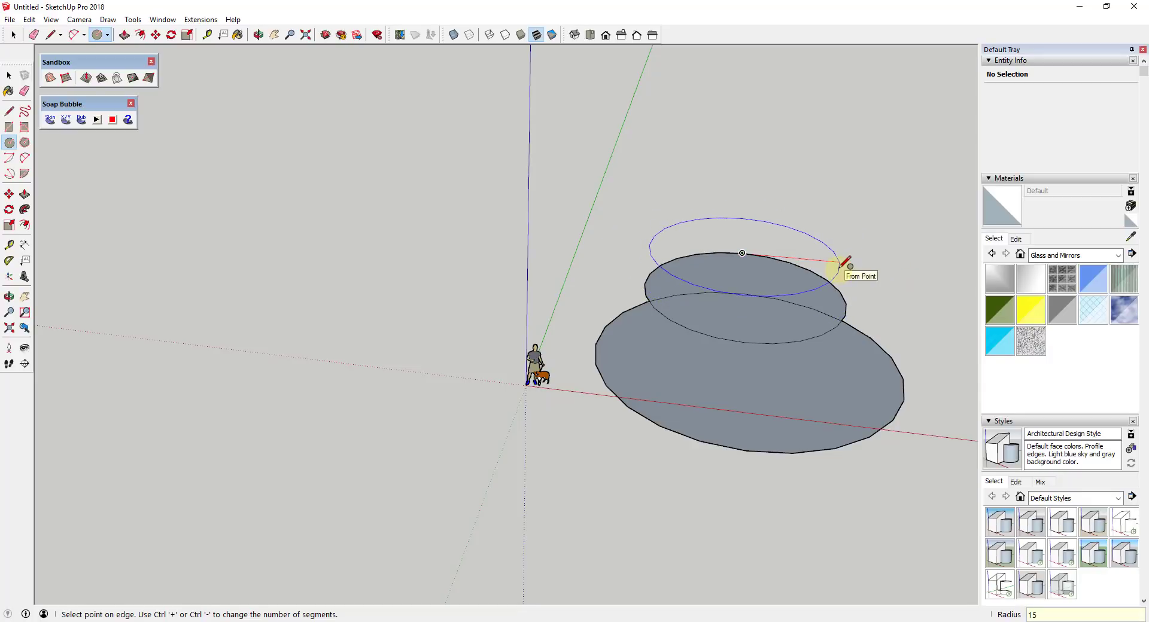
{"action": "type", "text": "15"}
{"action": "key", "text": "Return"}
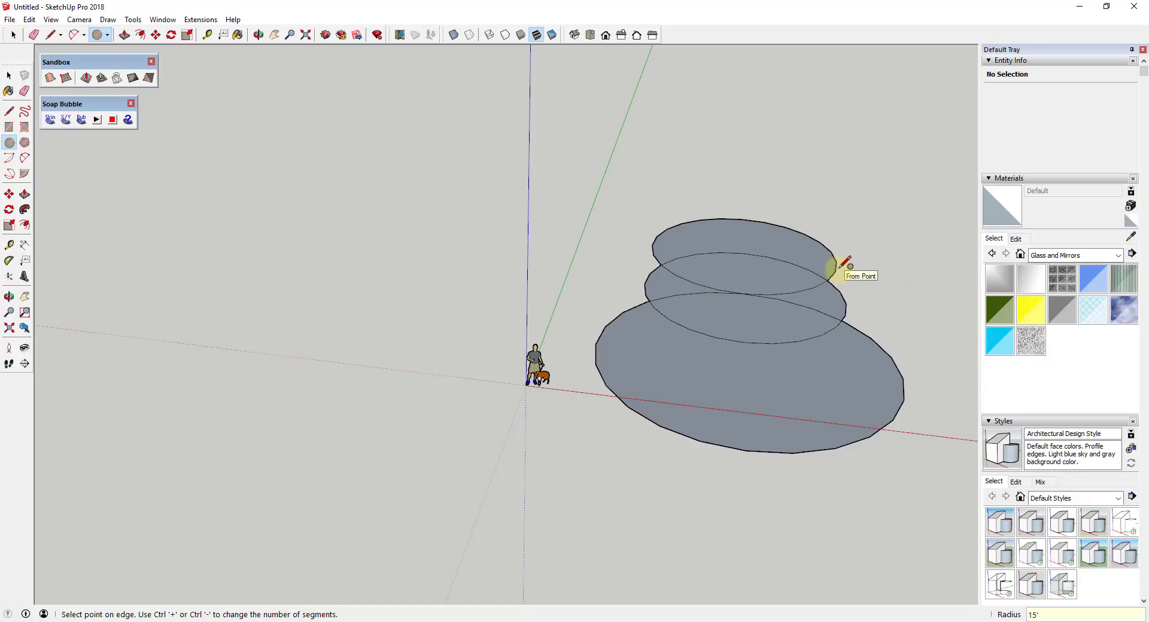
{"action": "left_click", "coordinate": [741, 218]}
{"action": "left_click", "coordinate": [873, 222]}
{"action": "key", "text": "space"}
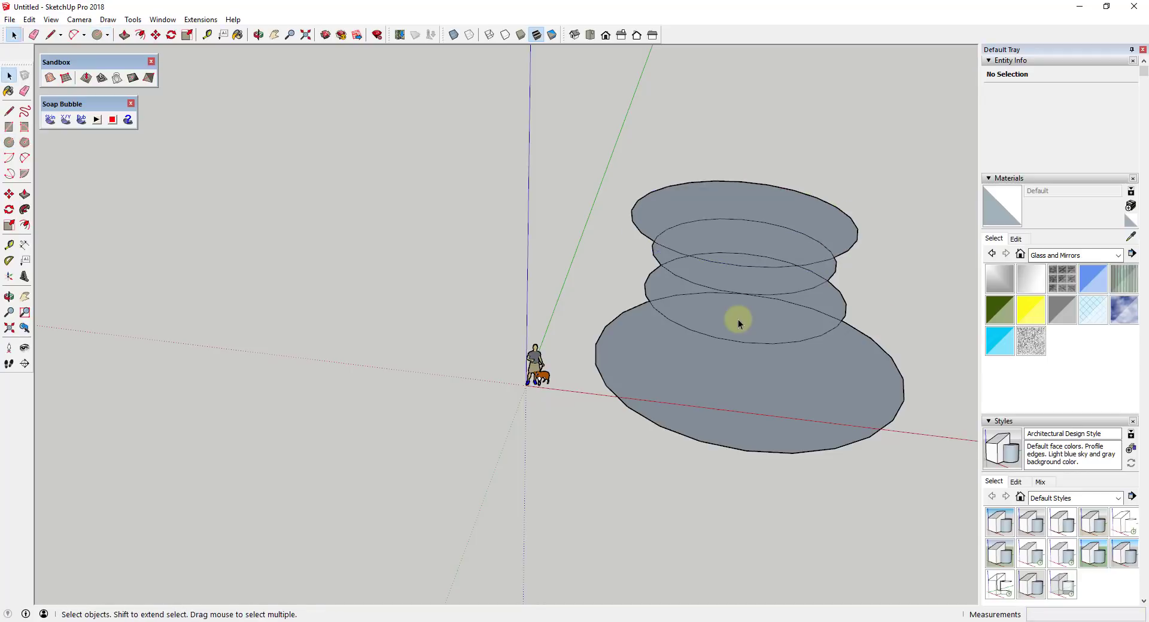
Step: Try to raise the overlapping circles into a mound with Smoove, starting from the area behind the 20' circle
{"action": "middle_click_drag", "start_coordinate": [738, 321], "coordinate": [839, 261]}
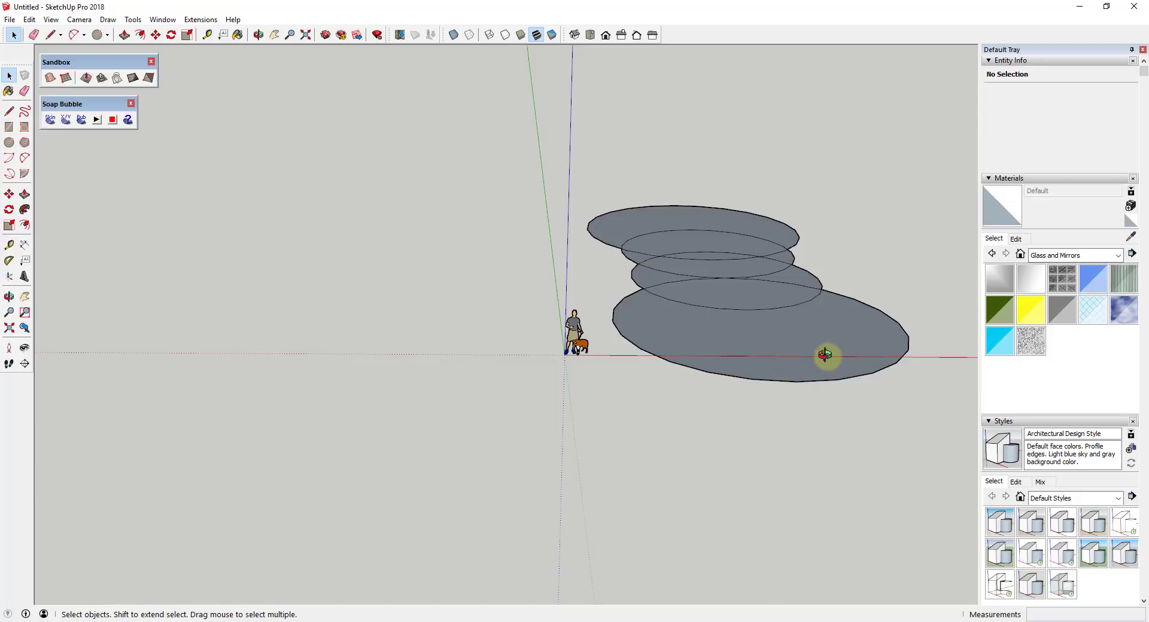
{"action": "middle_click_drag", "start_coordinate": [825, 355], "coordinate": [930, 345]}
{"action": "scroll", "coordinate": [741, 294], "scroll_direction": "up", "scroll_amount": 3}
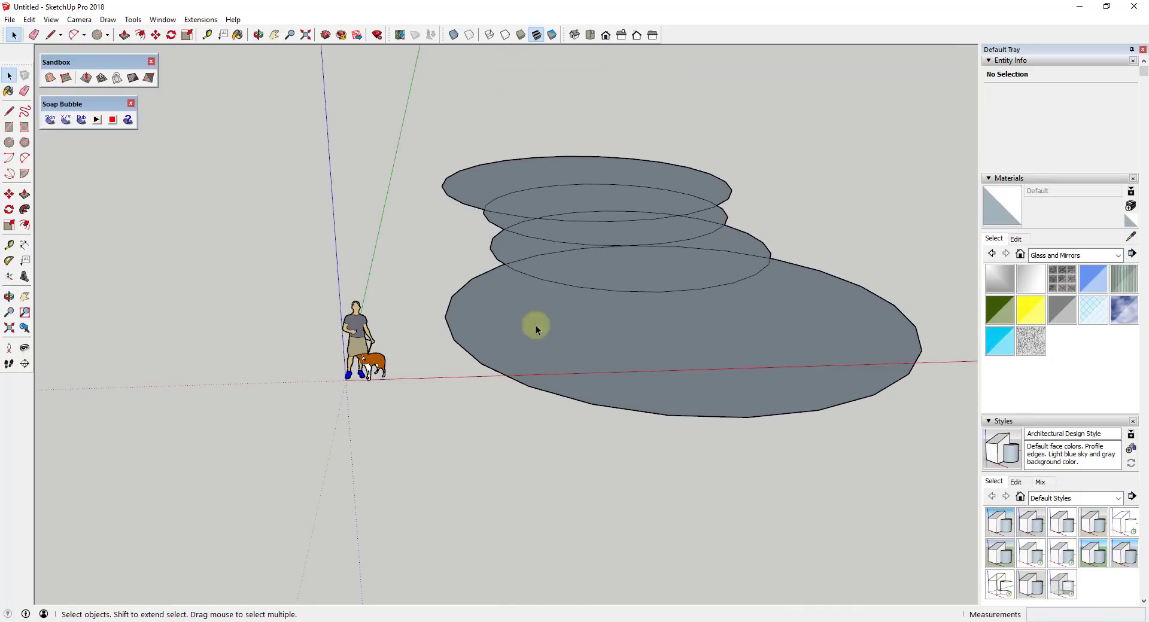
{"action": "middle_click_drag", "start_coordinate": [568, 331], "coordinate": [631, 235]}
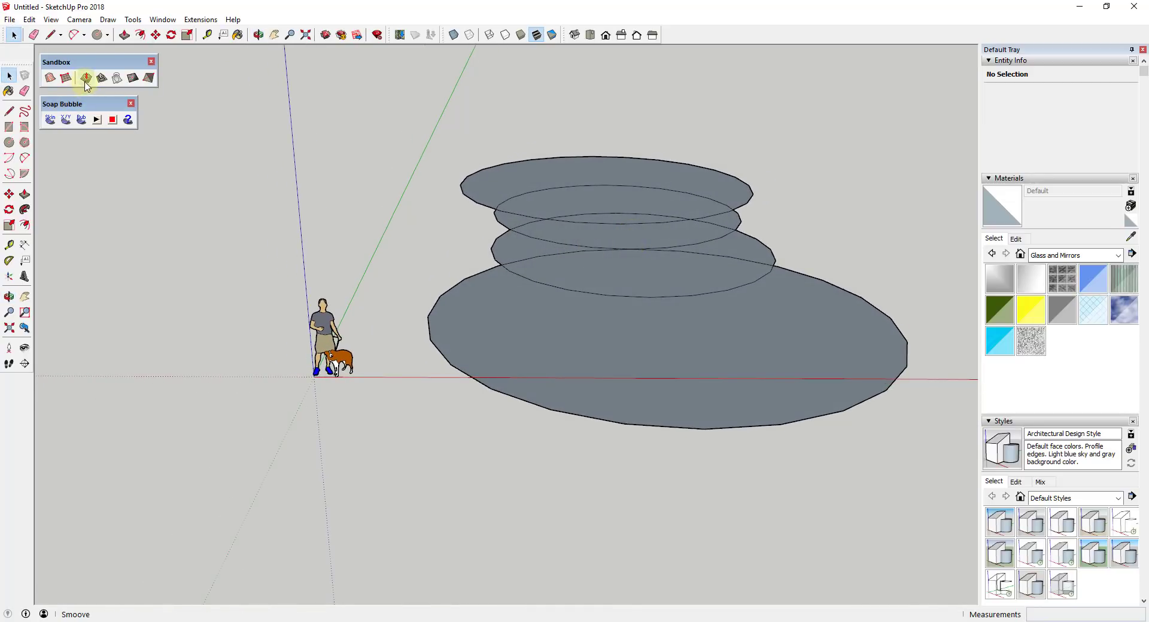
{"action": "left_click", "coordinate": [86, 78]}
{"action": "left_click", "coordinate": [630, 245]}
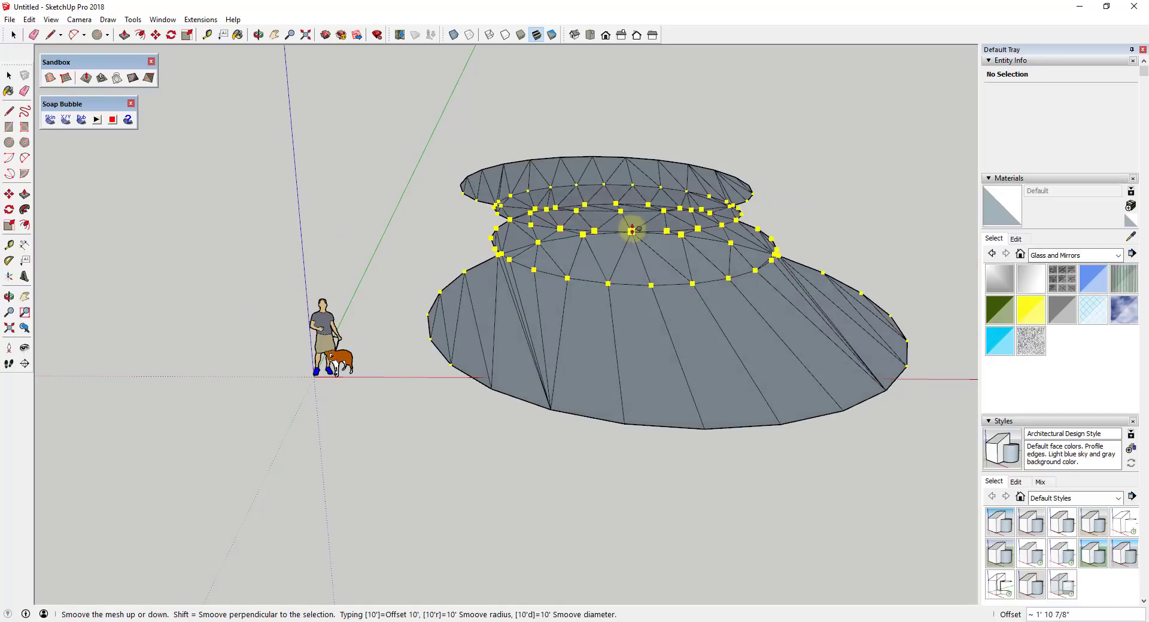
{"action": "left_click", "coordinate": [639, 210]}
Step: Raise further spots around the rear circles with more Smoove pulls at a 35' radius
{"action": "middle_click_drag", "start_coordinate": [538, 249], "coordinate": [549, 159]}
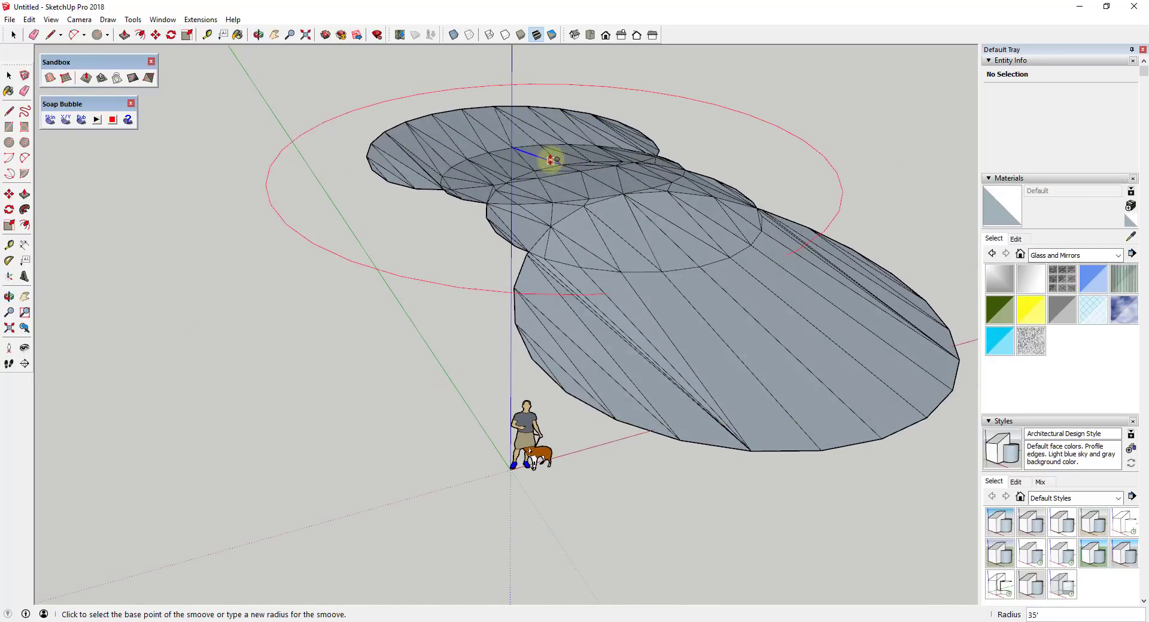
{"action": "left_click", "coordinate": [555, 162]}
{"action": "left_click", "coordinate": [564, 147]}
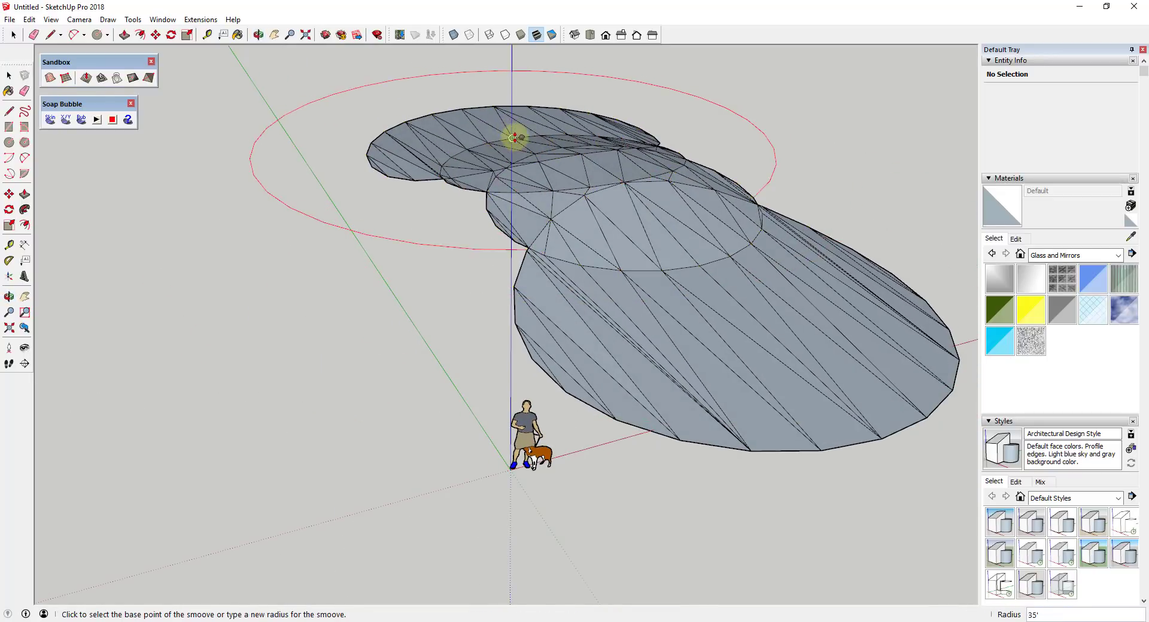
{"action": "left_click", "coordinate": [519, 129]}
{"action": "left_click", "coordinate": [687, 149]}
Step: Inspect the raised mesh and undo the Smoove edits to return to the flat circles
{"action": "middle_click_drag", "start_coordinate": [584, 231], "coordinate": [759, 187]}
{"action": "scroll", "coordinate": [641, 236], "scroll_direction": "up", "scroll_amount": 4}
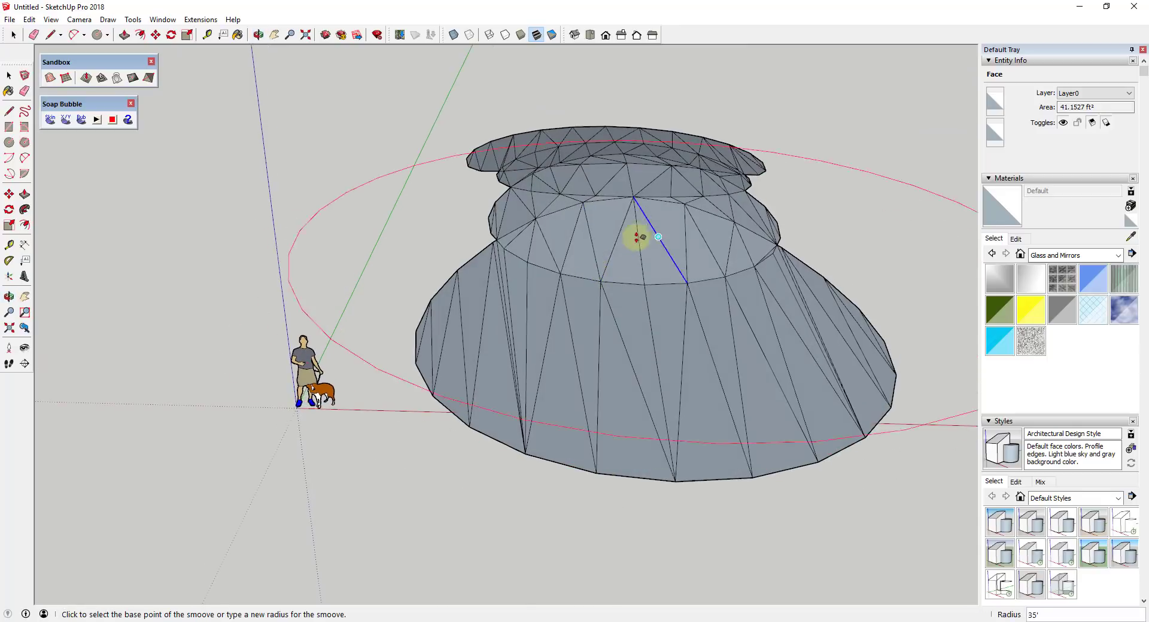
{"action": "scroll", "coordinate": [745, 286], "scroll_direction": "down", "scroll_amount": 8}
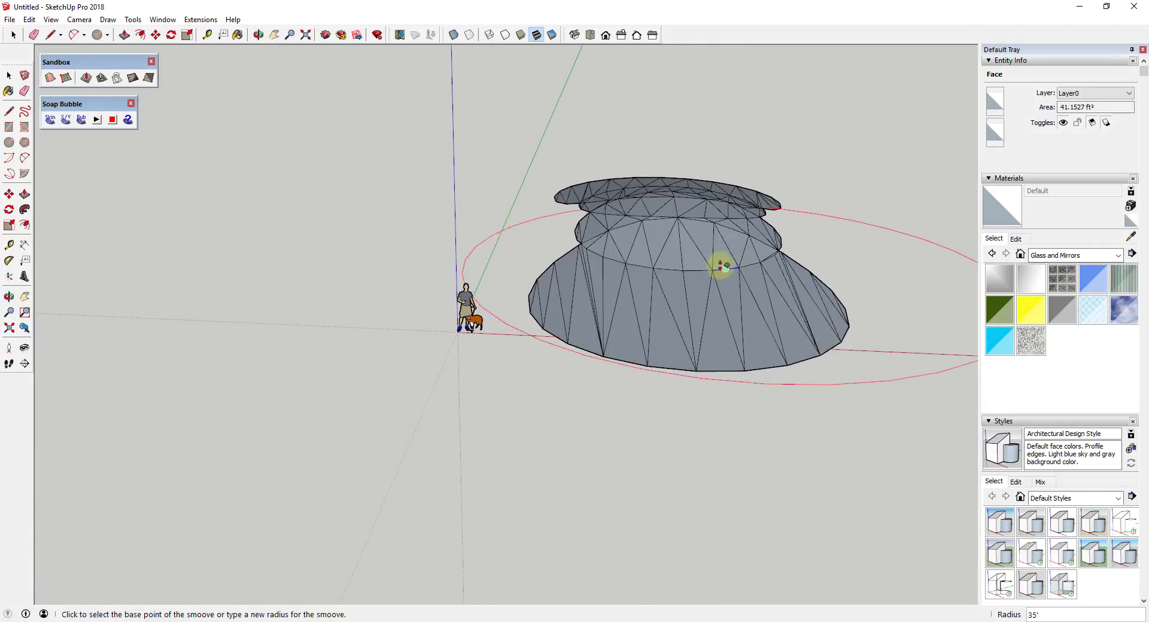
{"action": "key", "text": "space"}
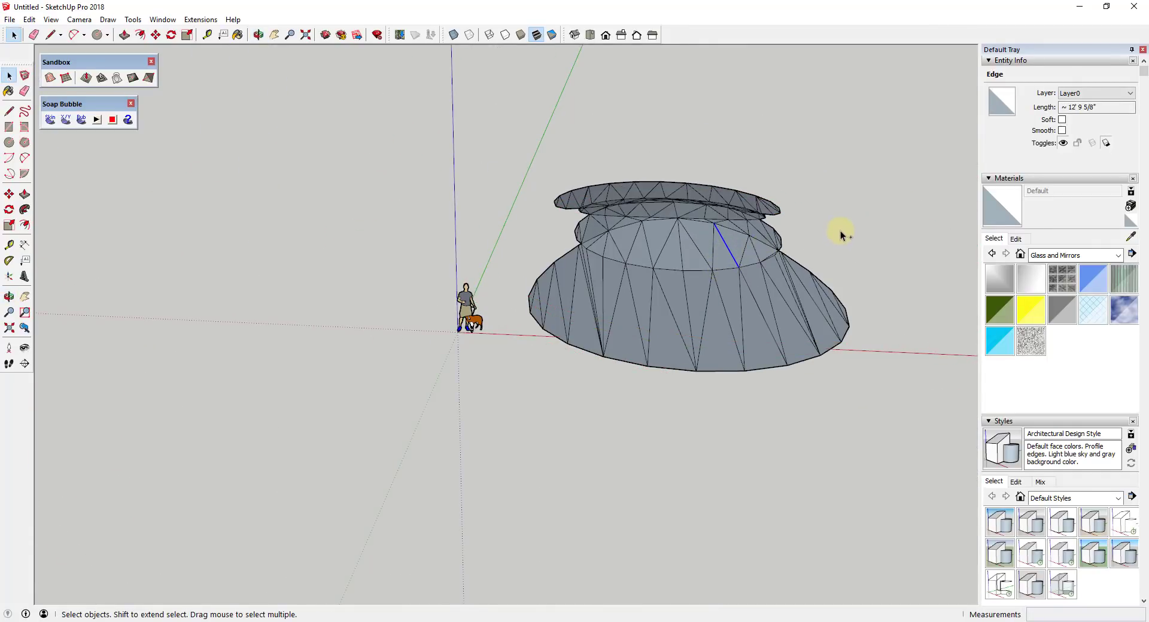
{"action": "key", "text": "ctrl+z"}
Step: Erase the arcs inside the overlapping circles so that they merge into one face with a single outline
{"action": "mouse_move", "coordinate": [846, 236]}
{"action": "middle_mouse_down"}
{"action": "mouse_move", "coordinate": [873, 188]}
{"action": "mouse_move", "coordinate": [856, 216]}
{"action": "middle_mouse_up"}
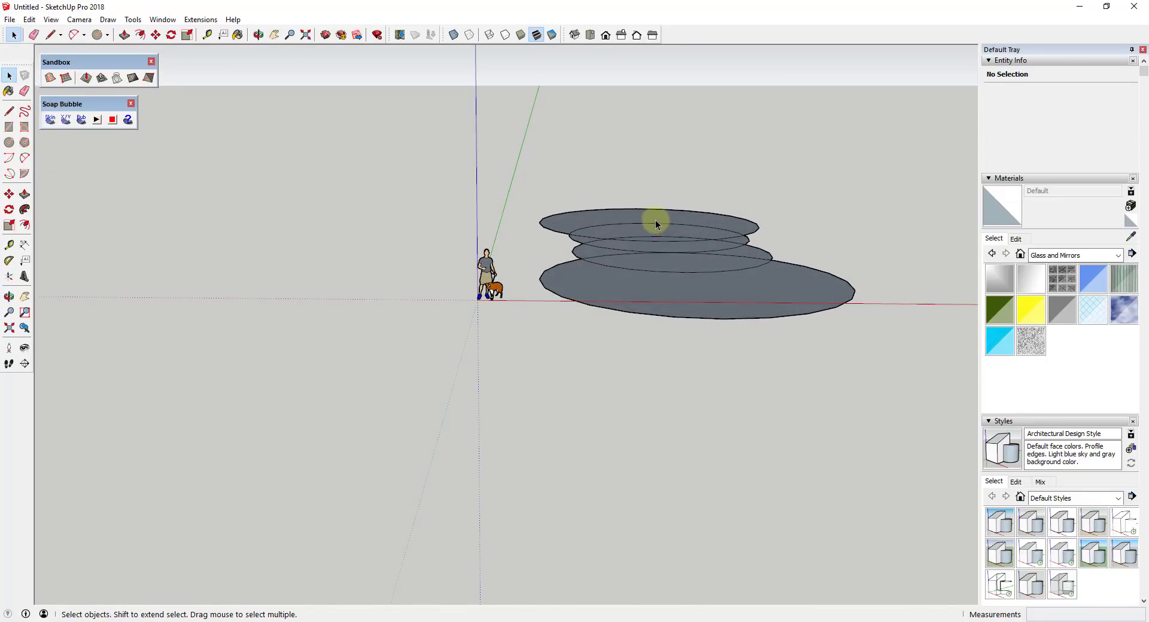
{"action": "middle_click_drag", "start_coordinate": [655, 220], "coordinate": [652, 218]}
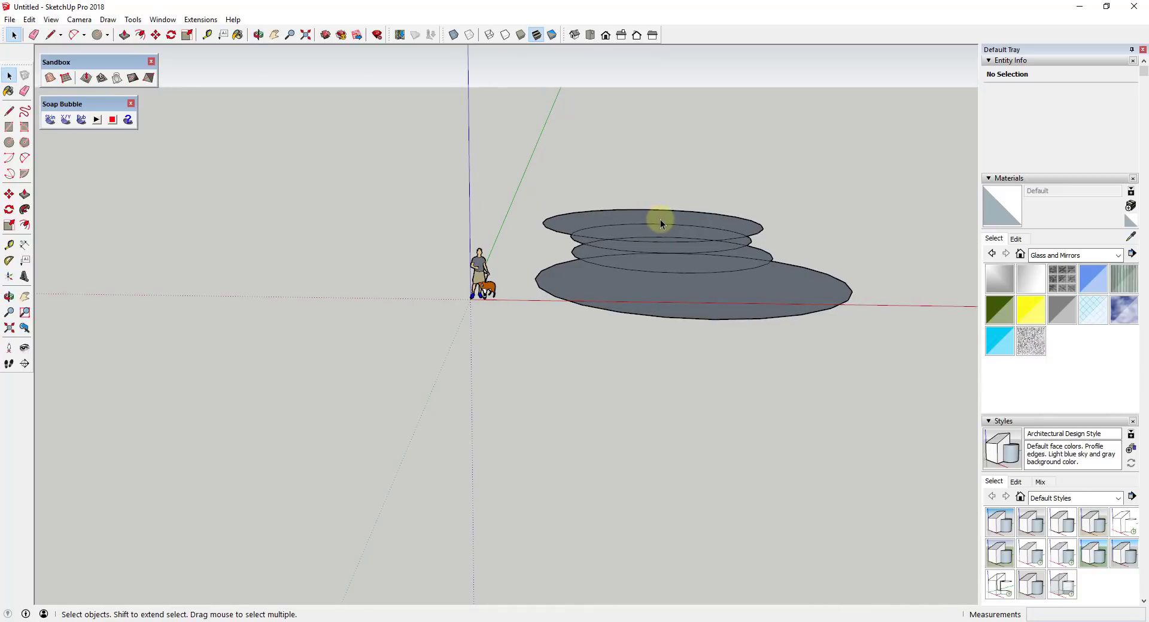
{"action": "mouse_move", "coordinate": [652, 221]}
{"action": "middle_mouse_down"}
{"action": "mouse_move", "coordinate": [626, 254]}
{"action": "mouse_move", "coordinate": [661, 199]}
{"action": "middle_mouse_up"}
{"action": "key", "text": "e"}
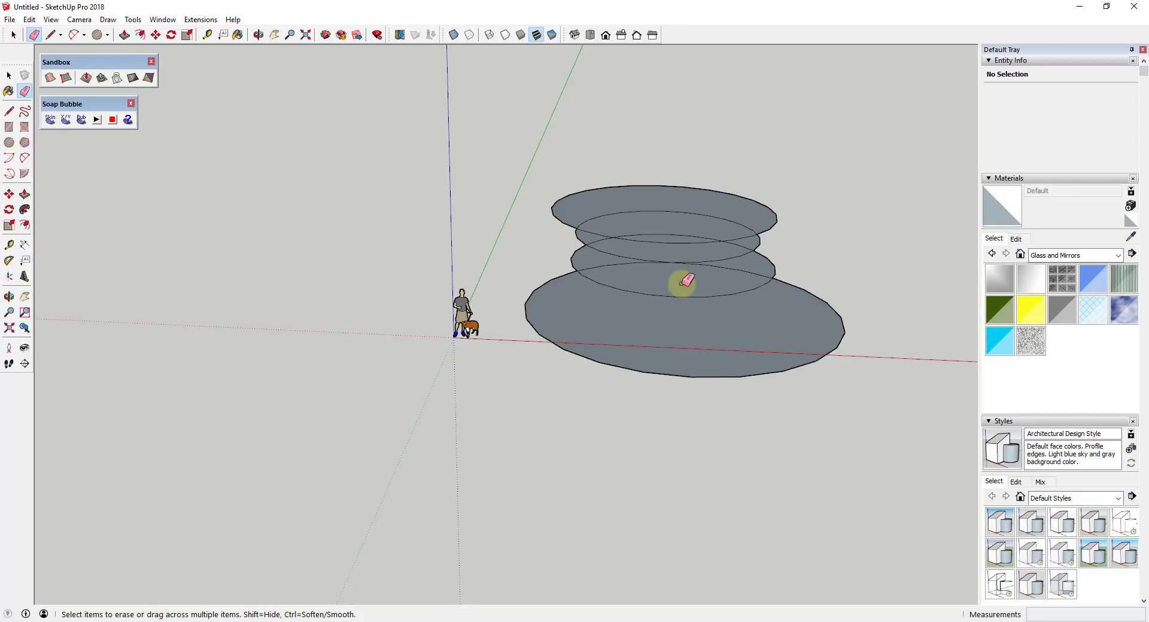
{"action": "mouse_move", "coordinate": [680, 271]}
{"action": "middle_mouse_down"}
{"action": "mouse_move", "coordinate": [676, 287]}
{"action": "mouse_move", "coordinate": [687, 246]}
{"action": "middle_mouse_up"}
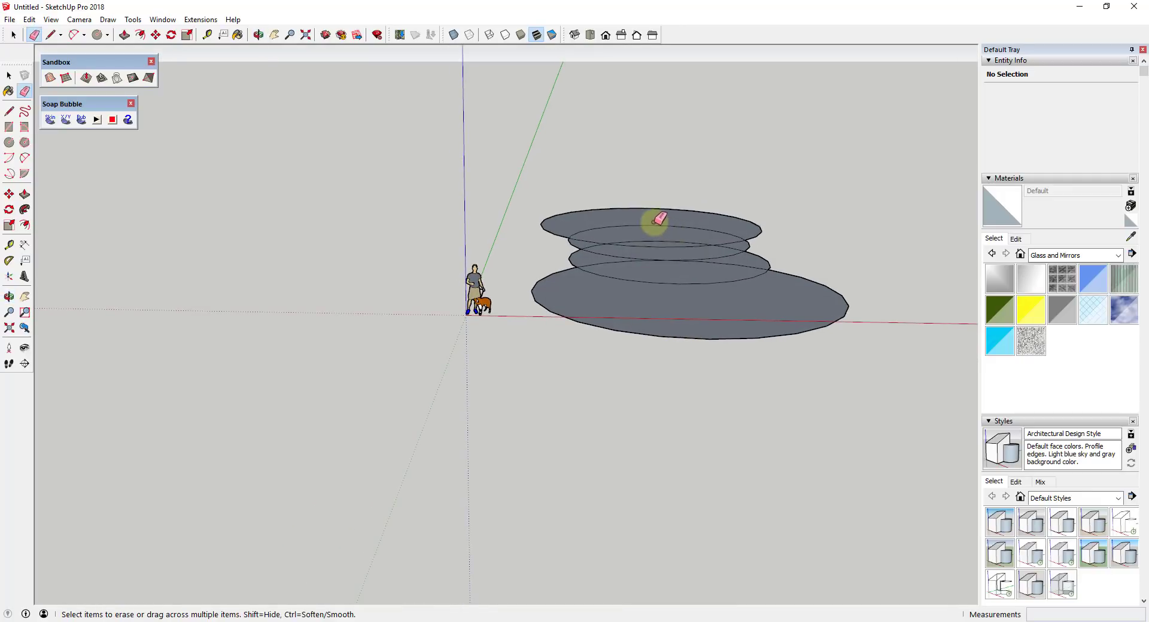
{"action": "left_click_drag", "start_coordinate": [657, 223], "coordinate": [697, 296]}
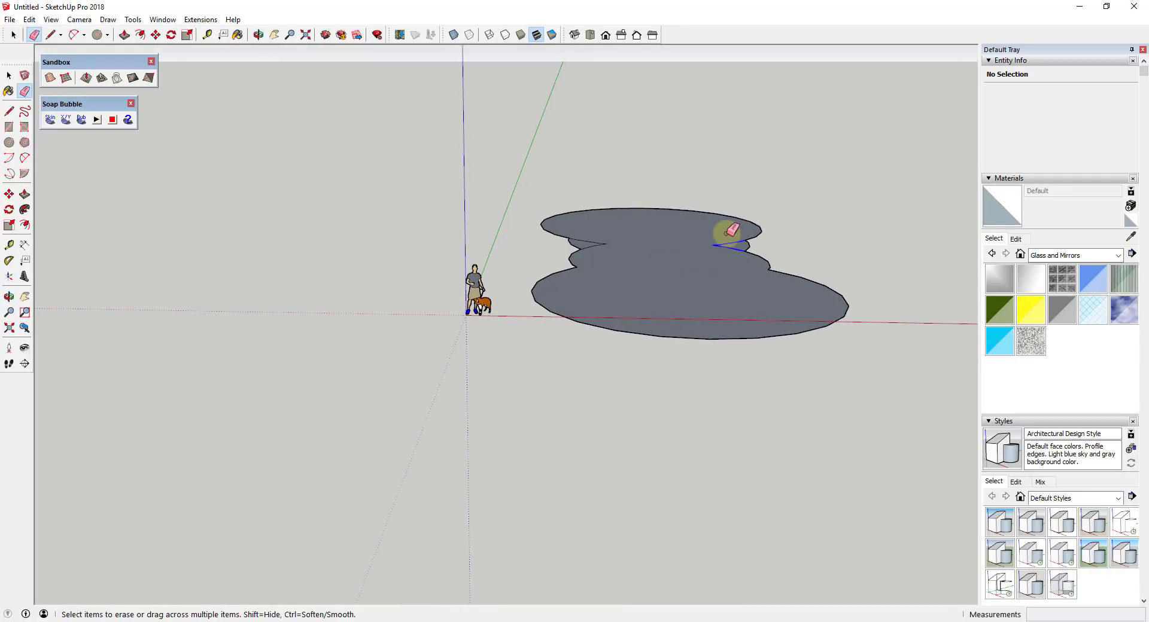
{"action": "middle_click_drag", "start_coordinate": [592, 235], "coordinate": [716, 312]}
Step: Try deleting the merged face to leave only its outline, restore the face, and toggle the hidden geometry display
{"action": "key", "text": "space"}
{"action": "left_click", "coordinate": [704, 296]}
{"action": "left_click", "coordinate": [712, 319]}
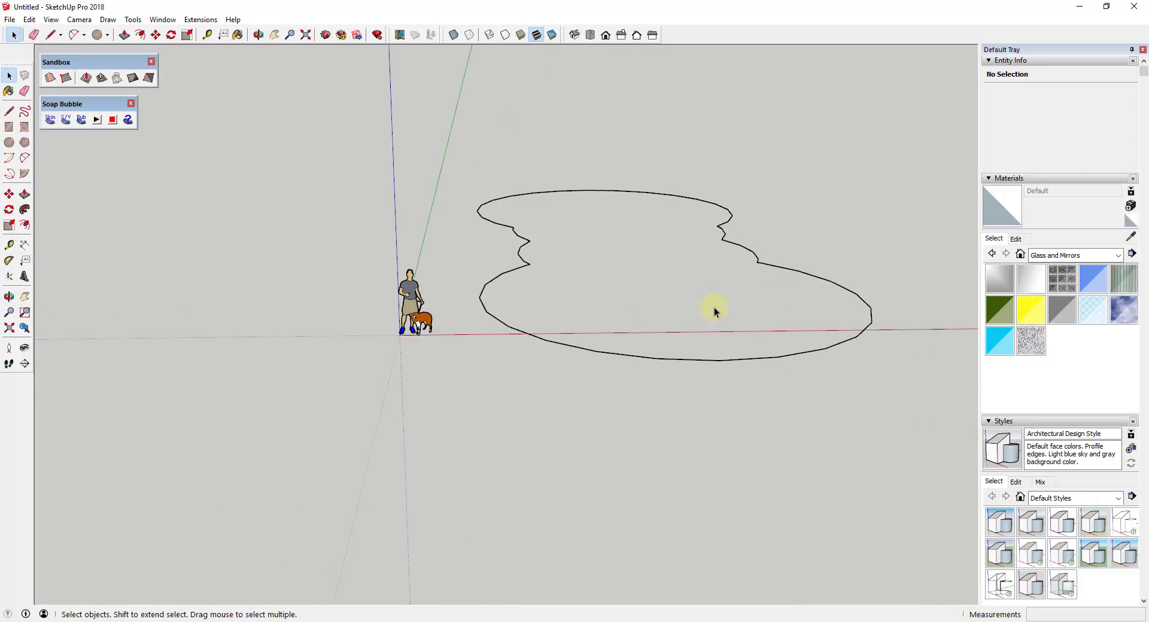
{"action": "left_click", "coordinate": [51, 20]}
{"action": "left_click", "coordinate": [71, 62]}
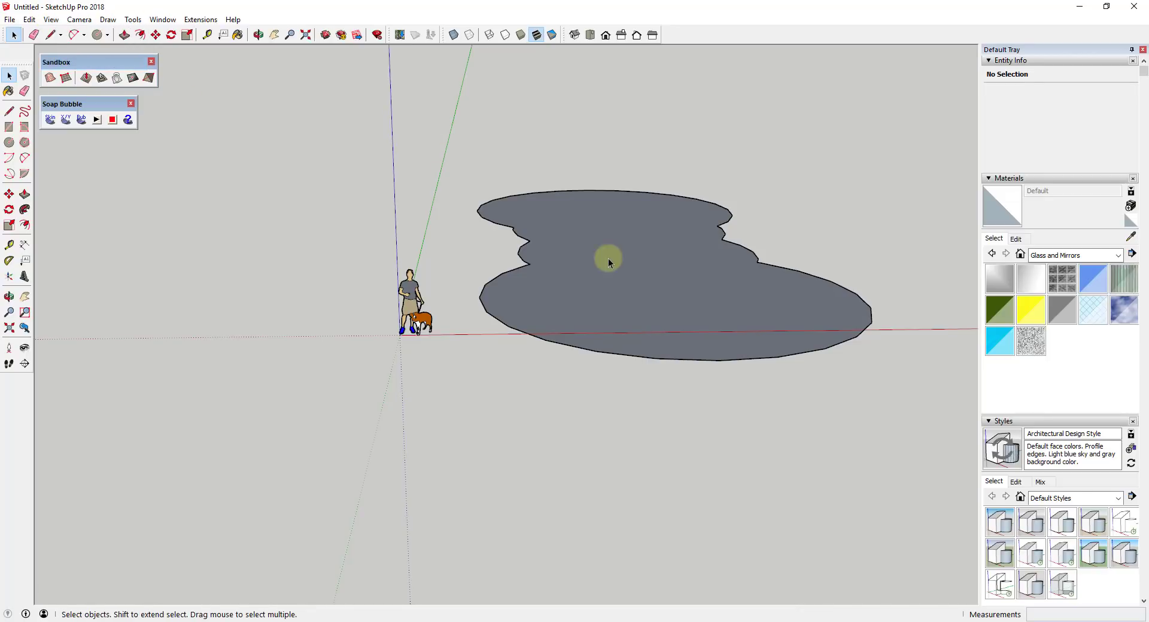
Step: Delete the merged face, keeping only its boundary edges, and toggle the hidden geometry display again
{"action": "left_click", "coordinate": [661, 276]}
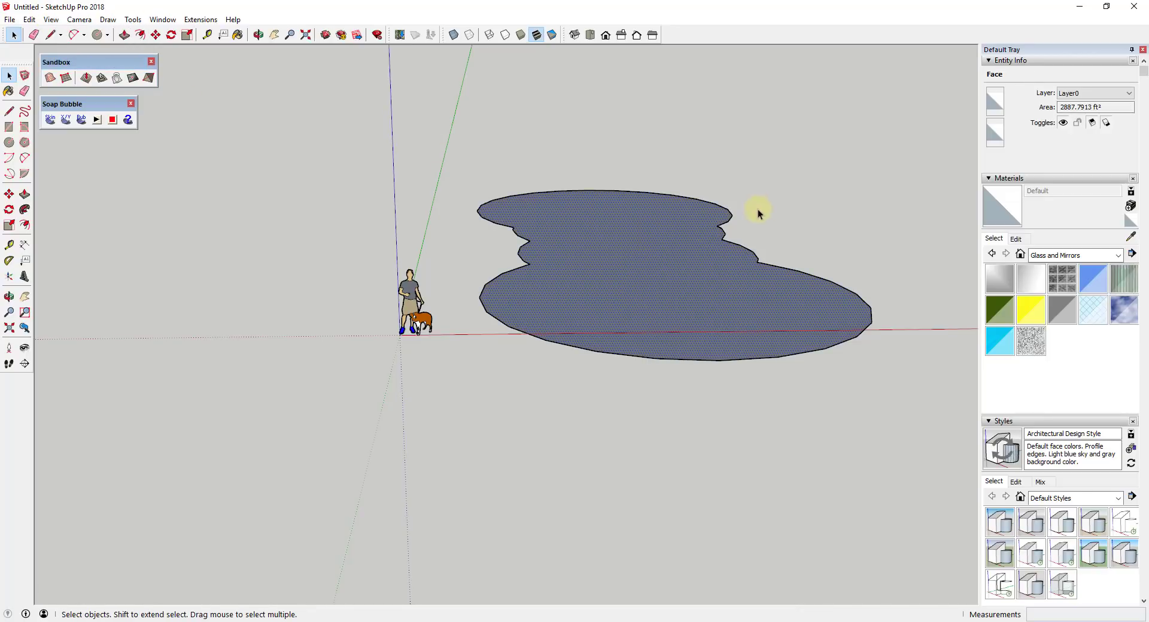
{"action": "key", "text": "o"}
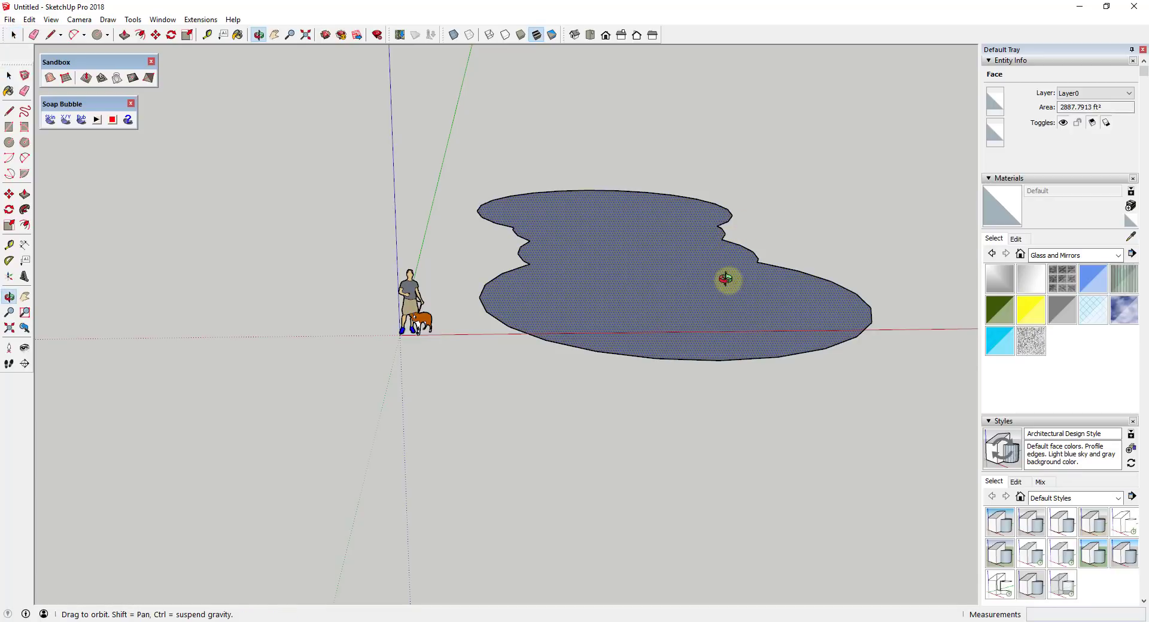
{"action": "left_click_drag", "start_coordinate": [725, 279], "coordinate": [695, 300]}
{"action": "key", "text": "space"}
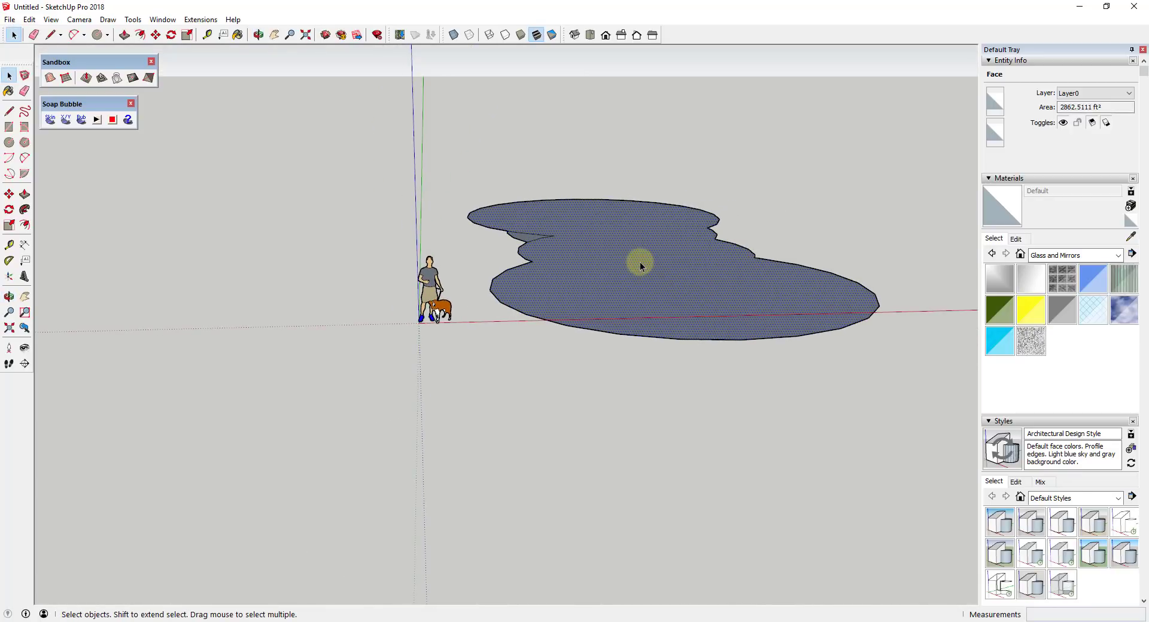
{"action": "left_click", "coordinate": [640, 262]}
{"action": "right_click", "coordinate": [639, 261]}
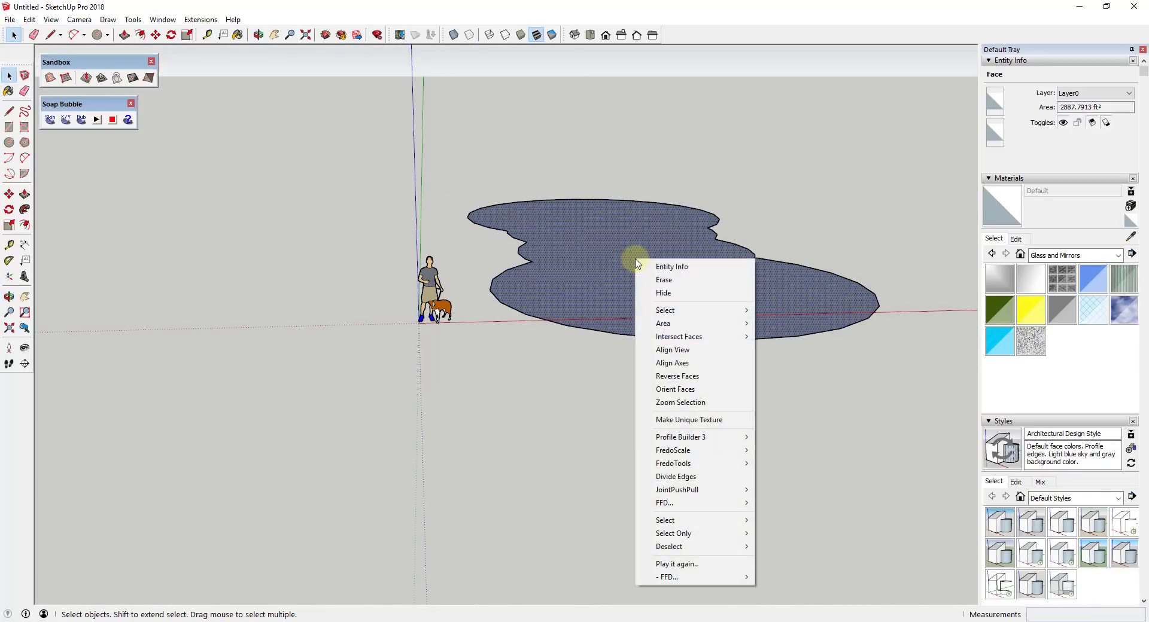
{"action": "left_click", "coordinate": [682, 375]}
{"action": "key", "text": "Delete"}
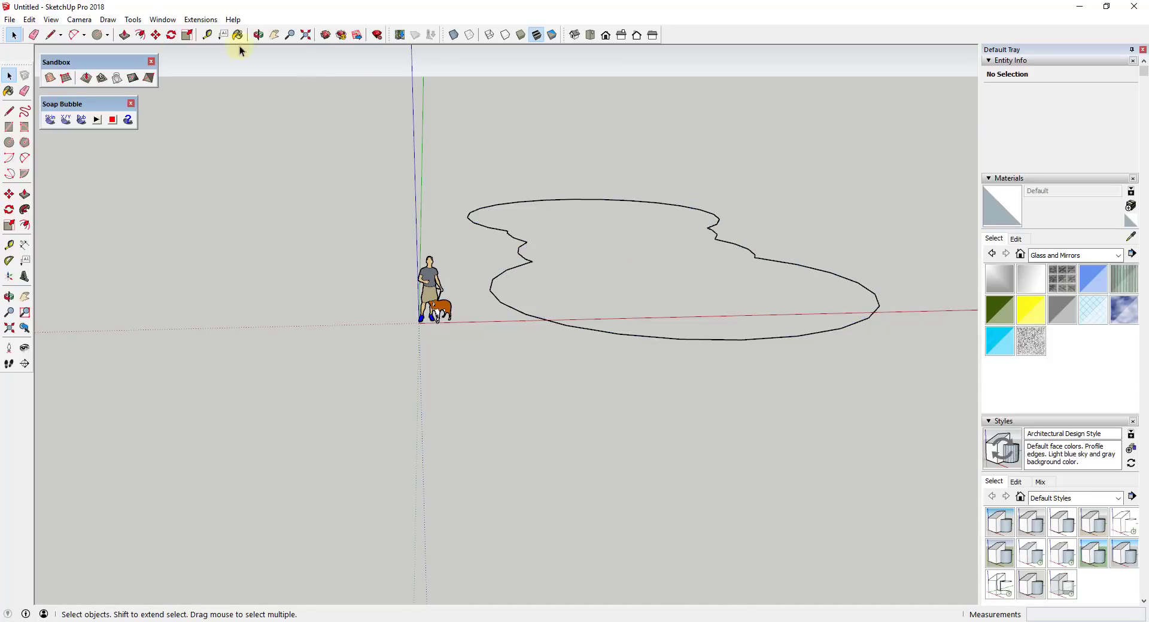
{"action": "left_click", "coordinate": [51, 19]}
{"action": "left_click", "coordinate": [75, 62]}
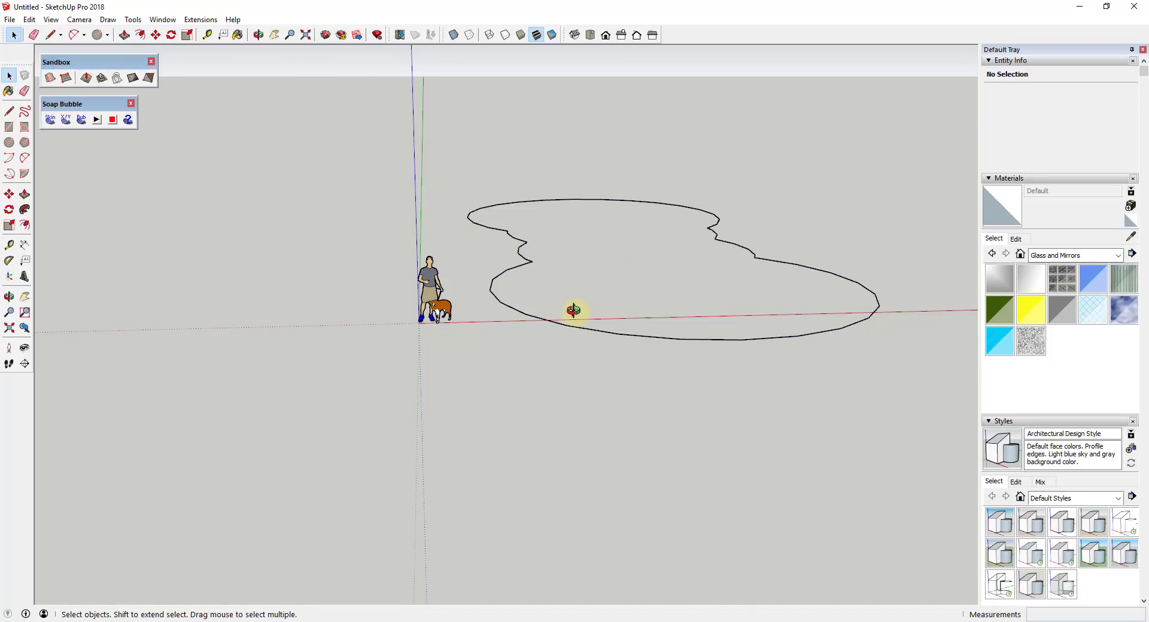
Step: Select all edges of the closed outline and generate a Soap Skin mesh from them with a net division of 20
{"action": "middle_click_drag", "start_coordinate": [573, 310], "coordinate": [539, 181]}
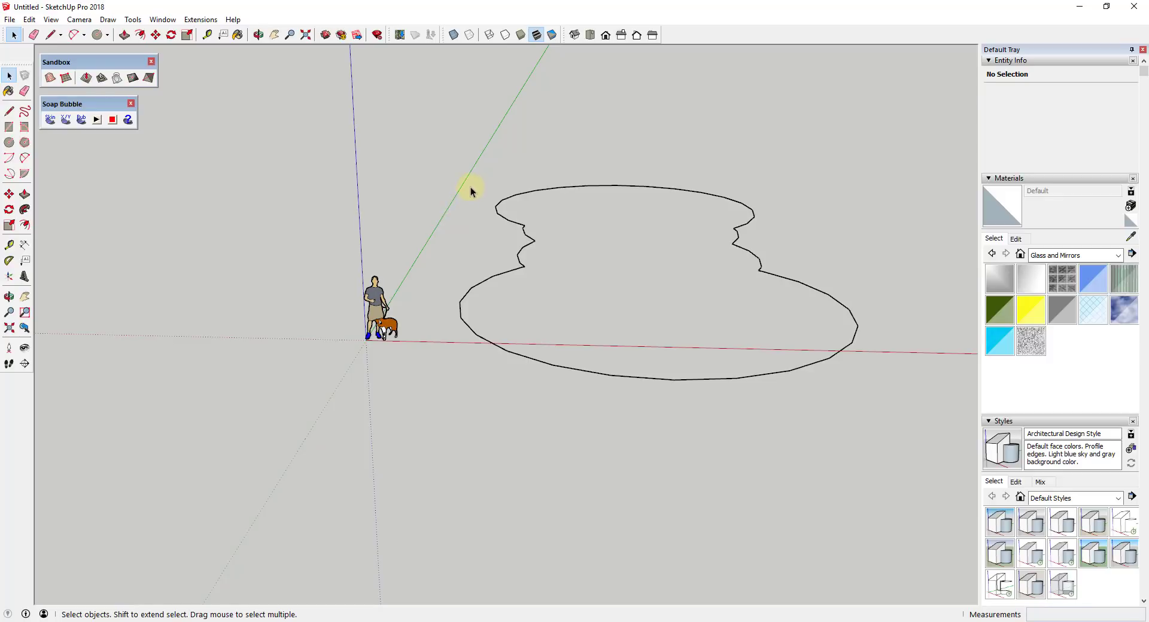
{"action": "left_click_drag", "start_coordinate": [460, 162], "coordinate": [889, 441]}
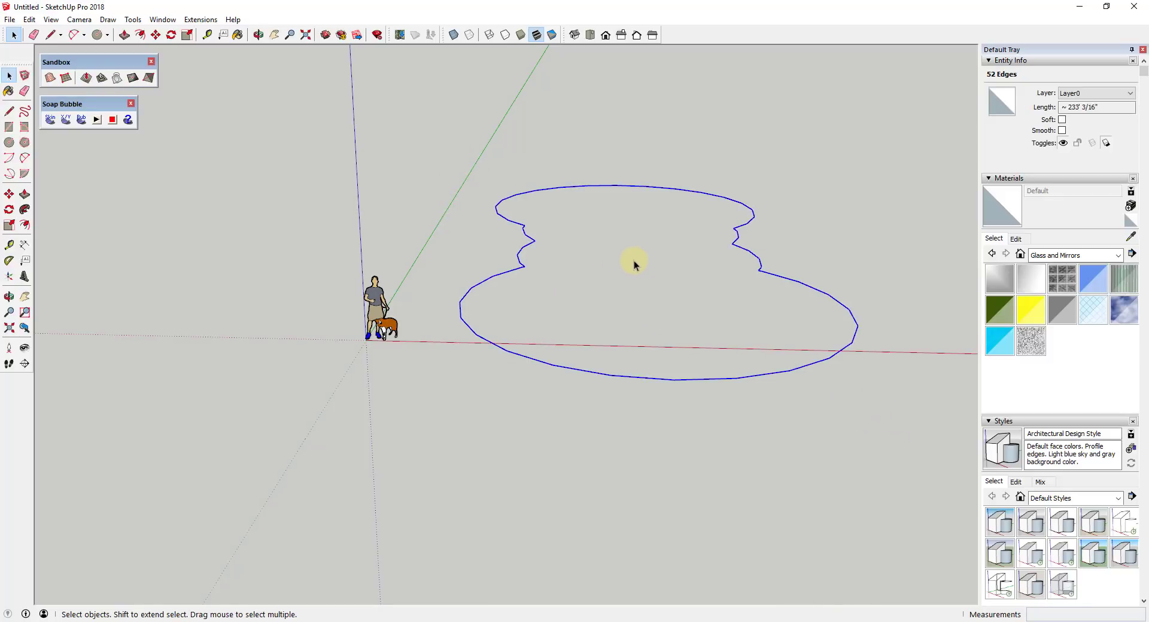
{"action": "middle_click_drag", "start_coordinate": [645, 253], "coordinate": [628, 217]}
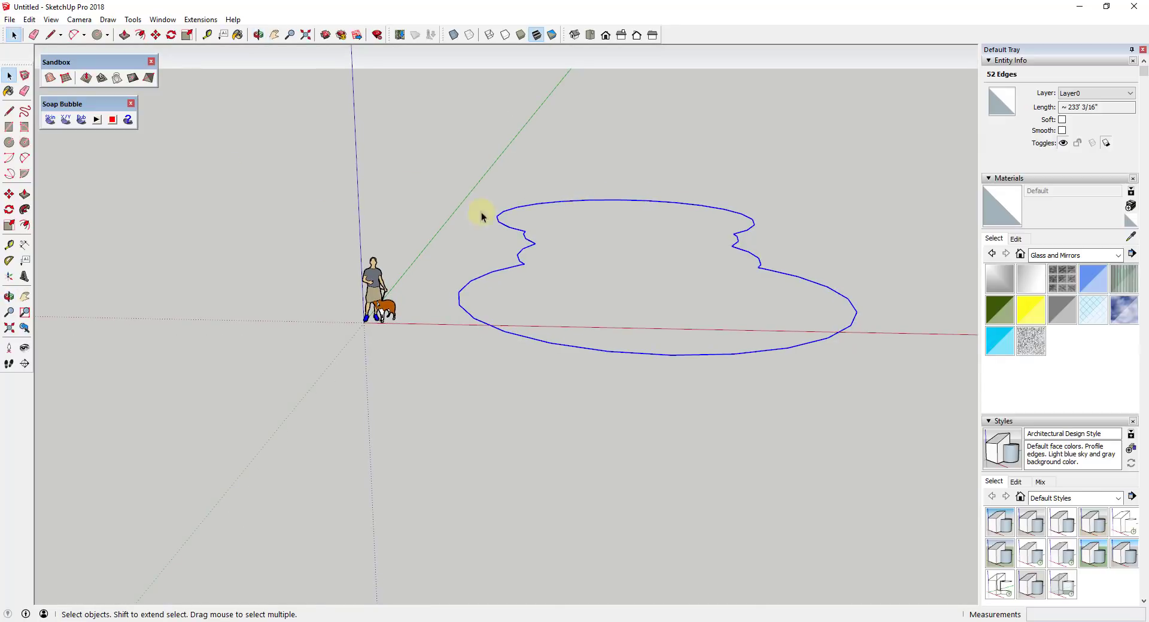
{"action": "left_click", "coordinate": [51, 120]}
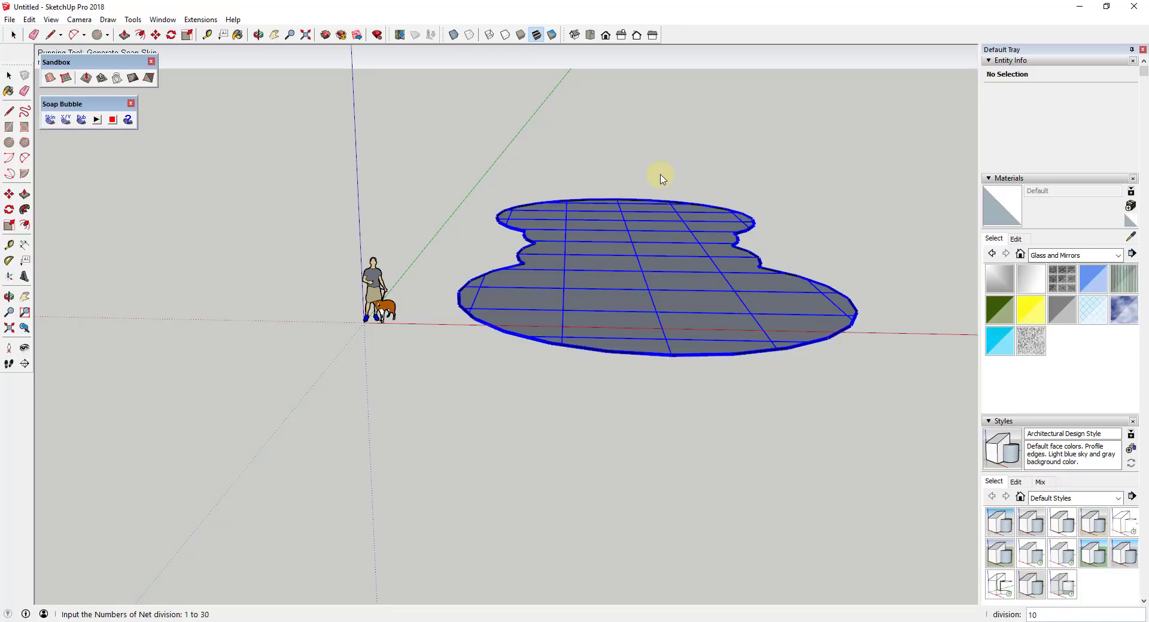
{"action": "middle_click_drag", "start_coordinate": [659, 254], "coordinate": [670, 323]}
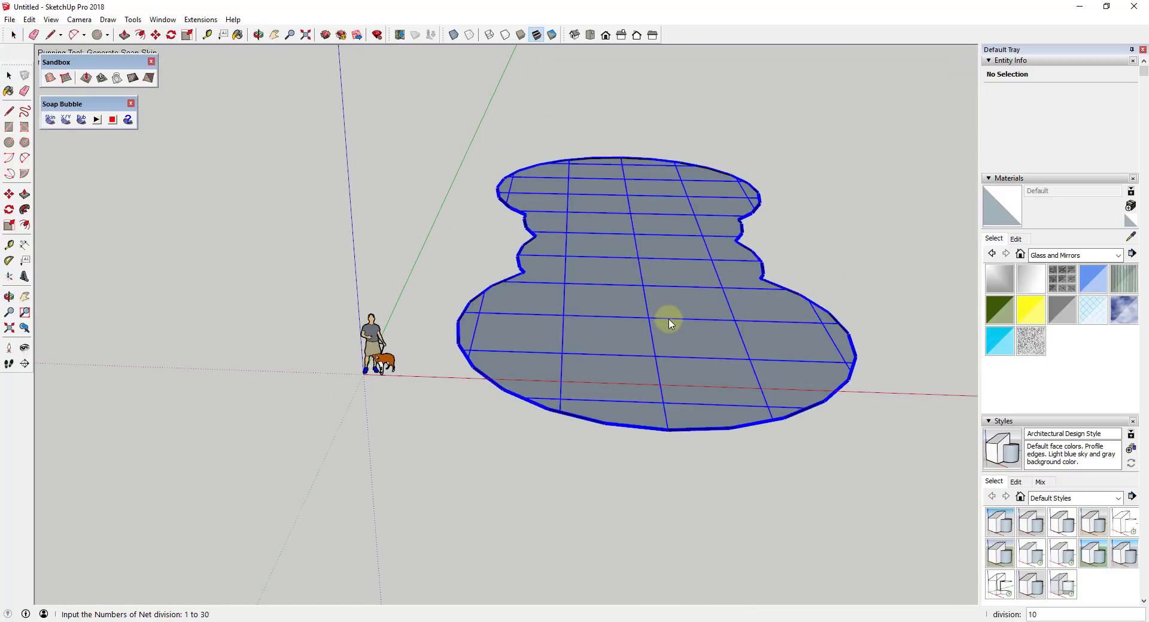
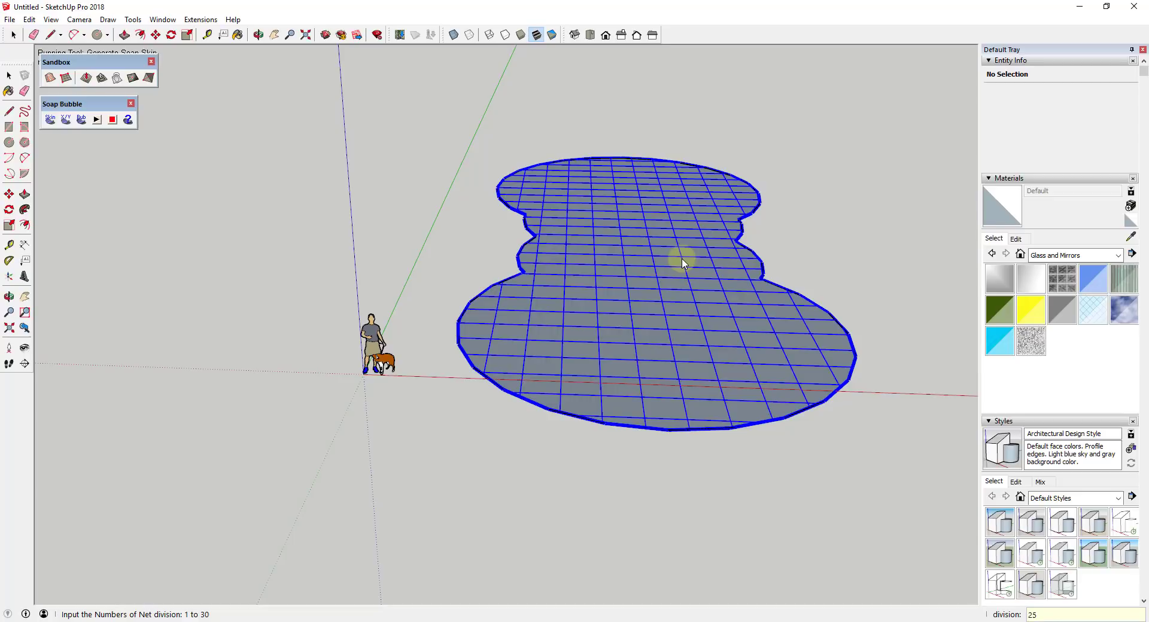
{"action": "type", "text": "0"}
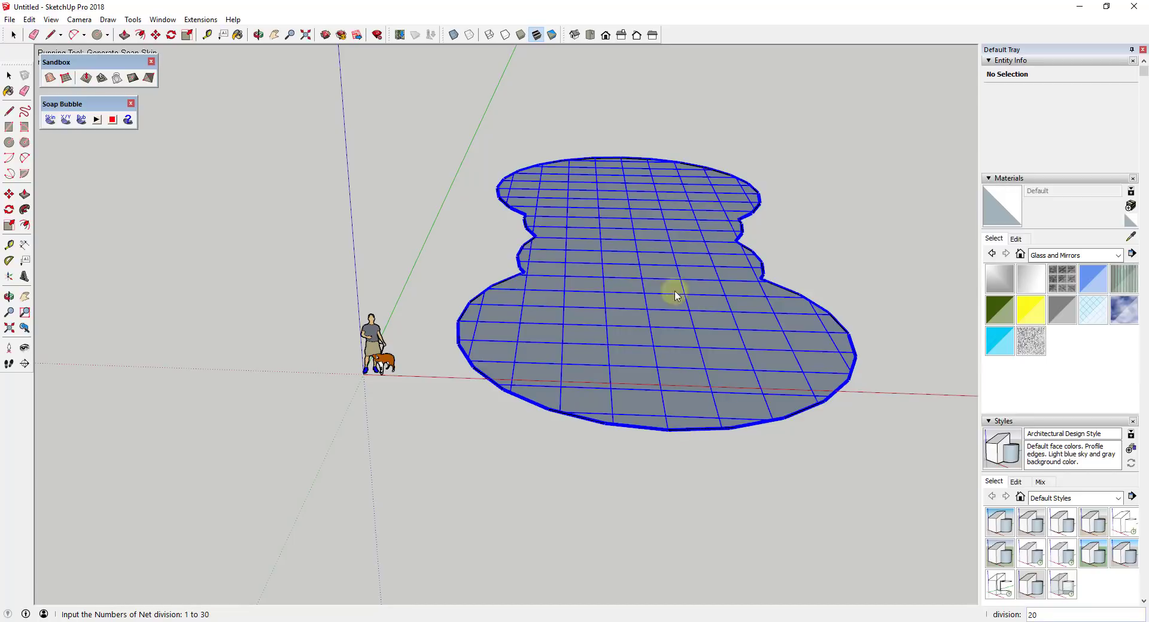
{"action": "mouse_move", "coordinate": [700, 310]}
{"action": "middle_mouse_down"}
{"action": "mouse_move", "coordinate": [717, 266]}
{"action": "mouse_move", "coordinate": [718, 309]}
{"action": "middle_mouse_up"}
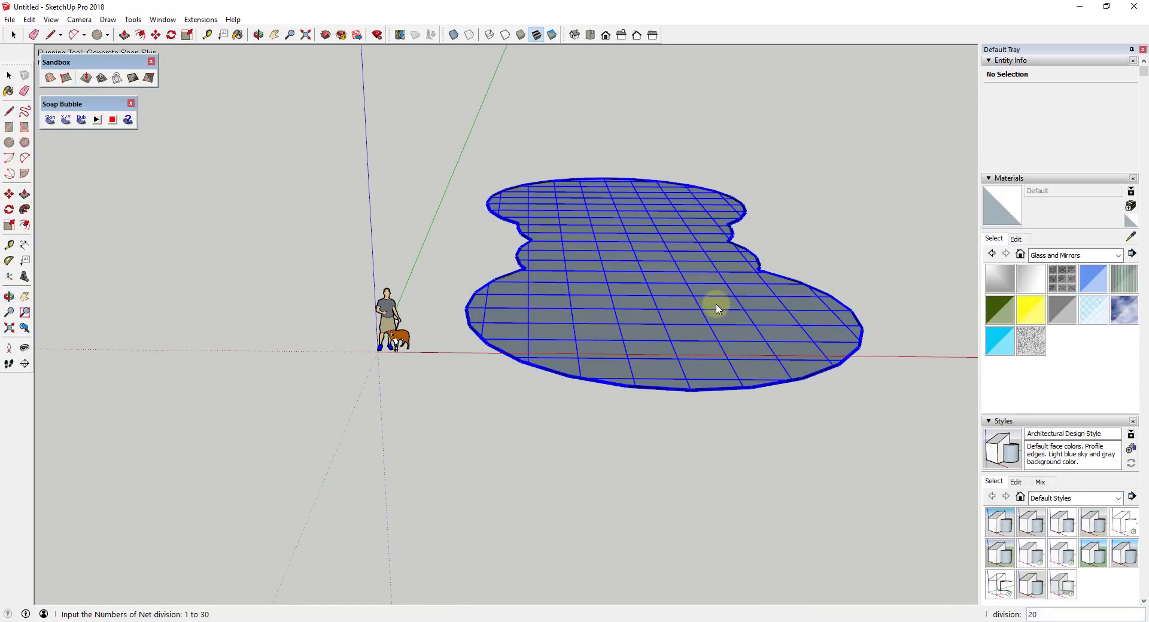
{"action": "key", "text": "Return"}
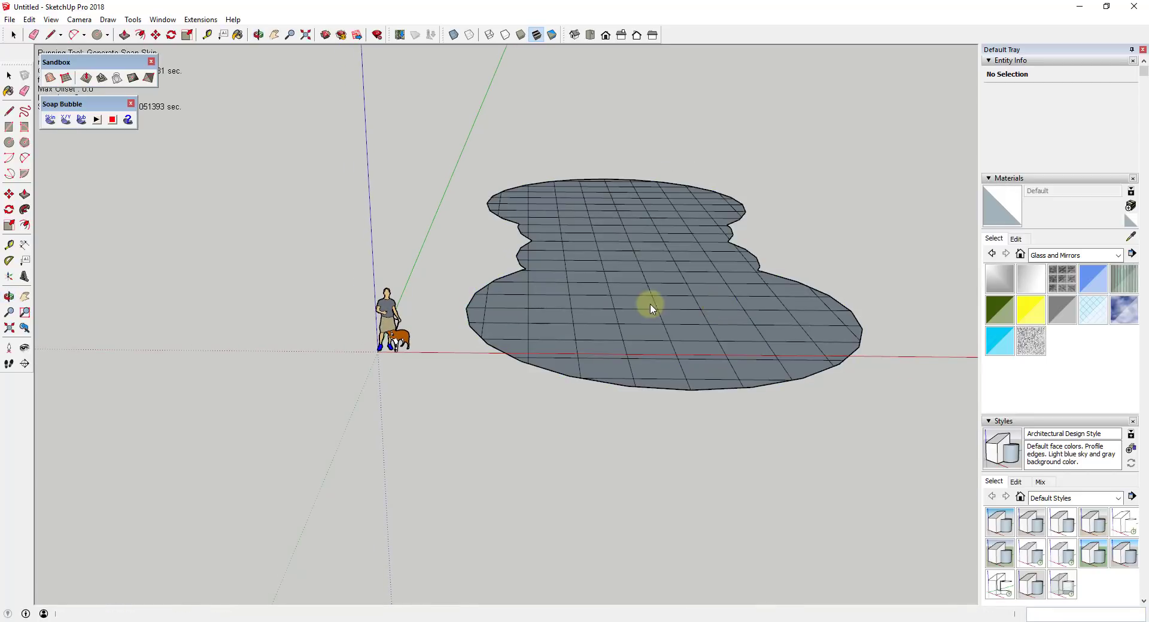
Step: Start a Soap Bubble on the skin group and move the Sandbox tool palette below the Soap Bubble palette
{"action": "middle_click_drag", "start_coordinate": [646, 300], "coordinate": [706, 255]}
{"action": "key", "text": "space"}
{"action": "left_click", "coordinate": [665, 289]}
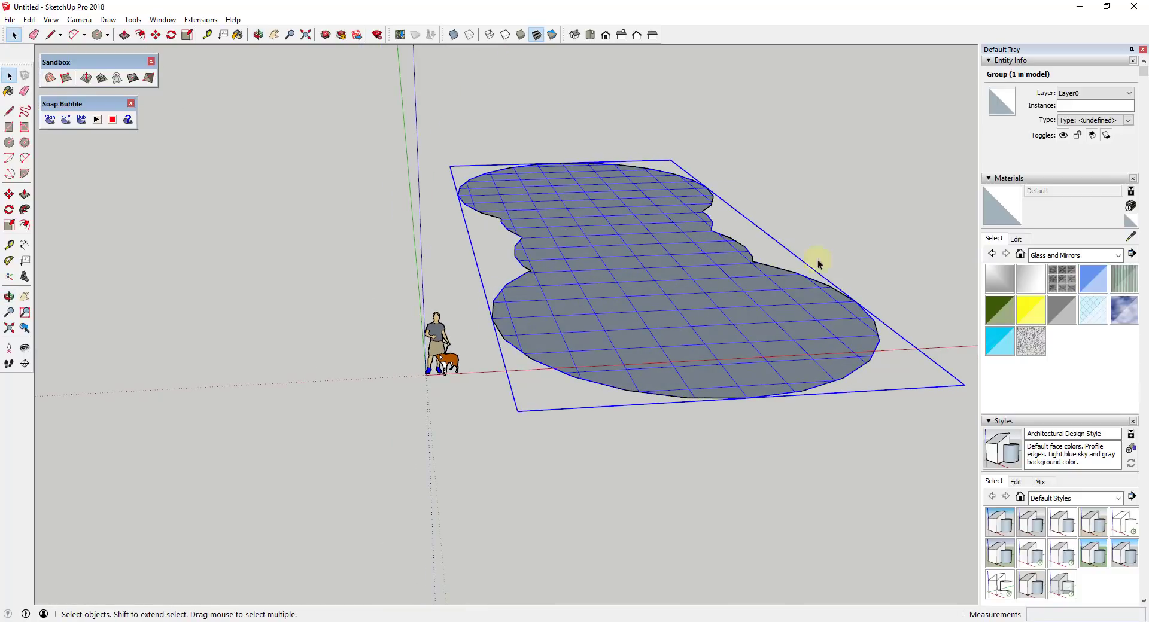
{"action": "middle_click_drag", "start_coordinate": [738, 358], "coordinate": [718, 287]}
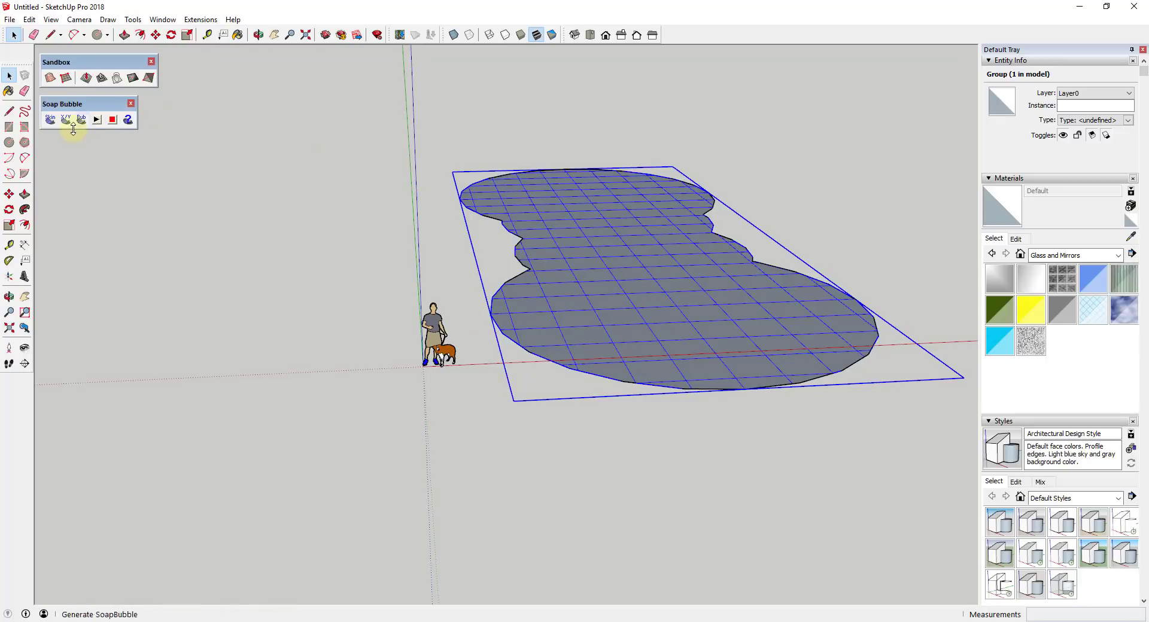
{"action": "left_click", "coordinate": [82, 120]}
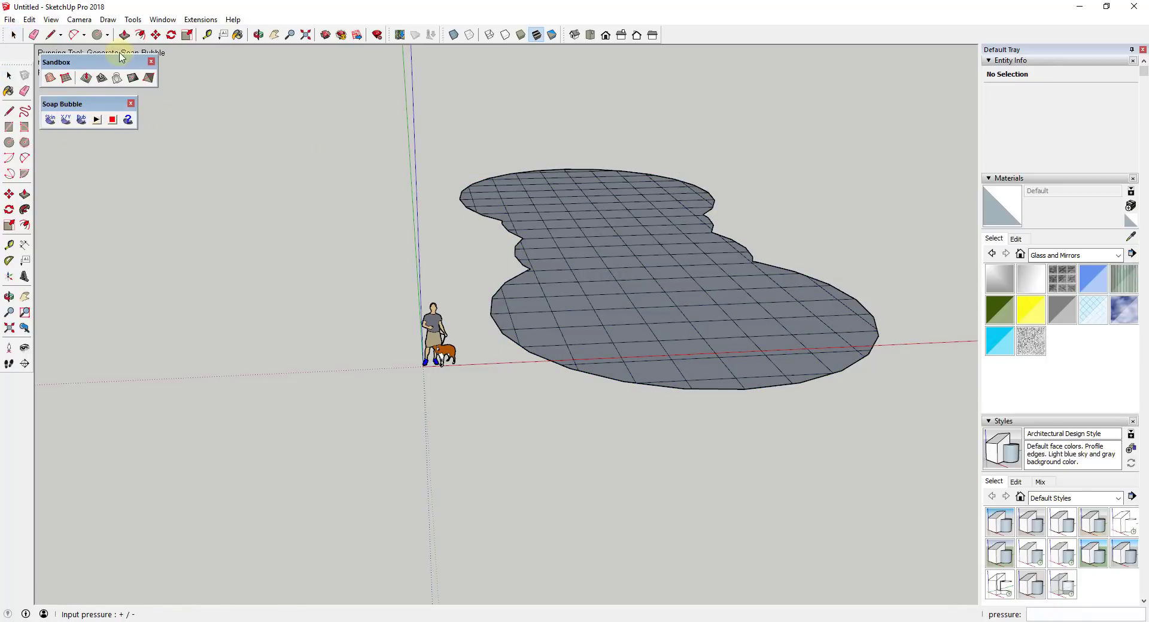
{"action": "left_click_drag", "start_coordinate": [103, 63], "coordinate": [111, 157]}
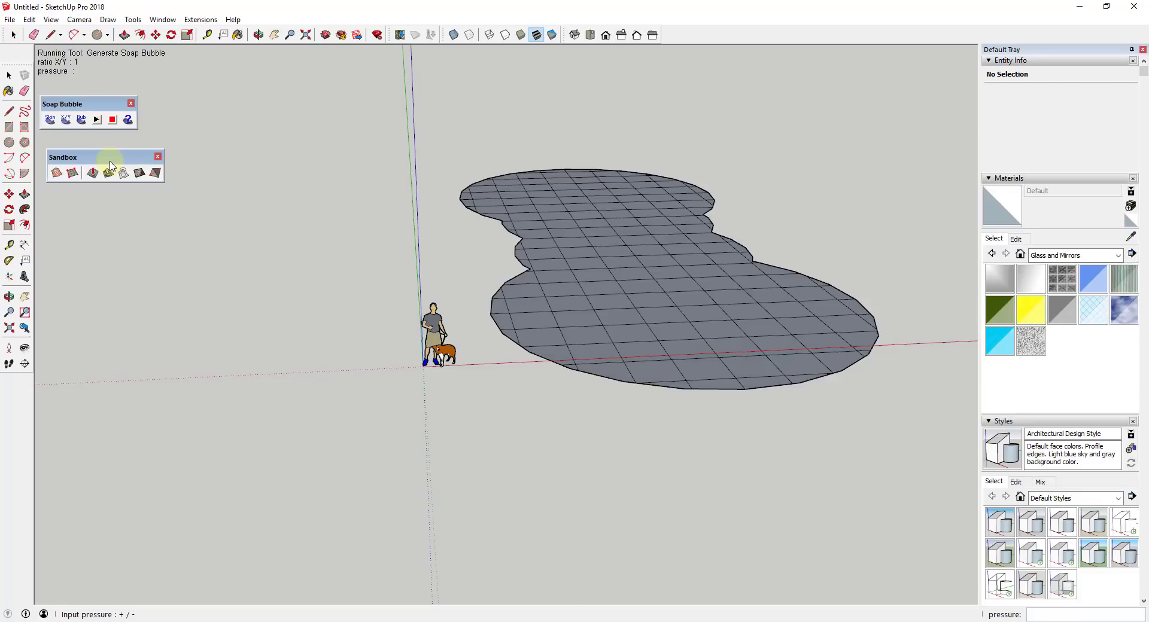
Step: Restart Soap Bubble on the skin group and inflate it at a pressure of 20, then change the pressure to -10
{"action": "key", "text": "space"}
{"action": "left_click", "coordinate": [596, 247]}
{"action": "left_click", "coordinate": [83, 119]}
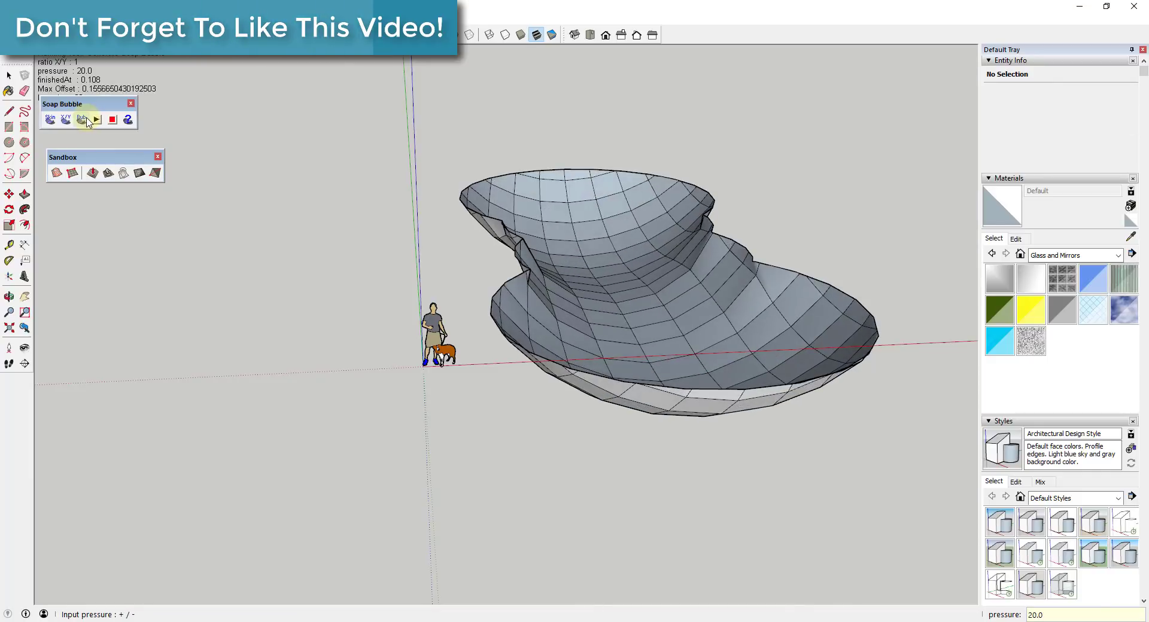
{"action": "key", "text": "minus"}
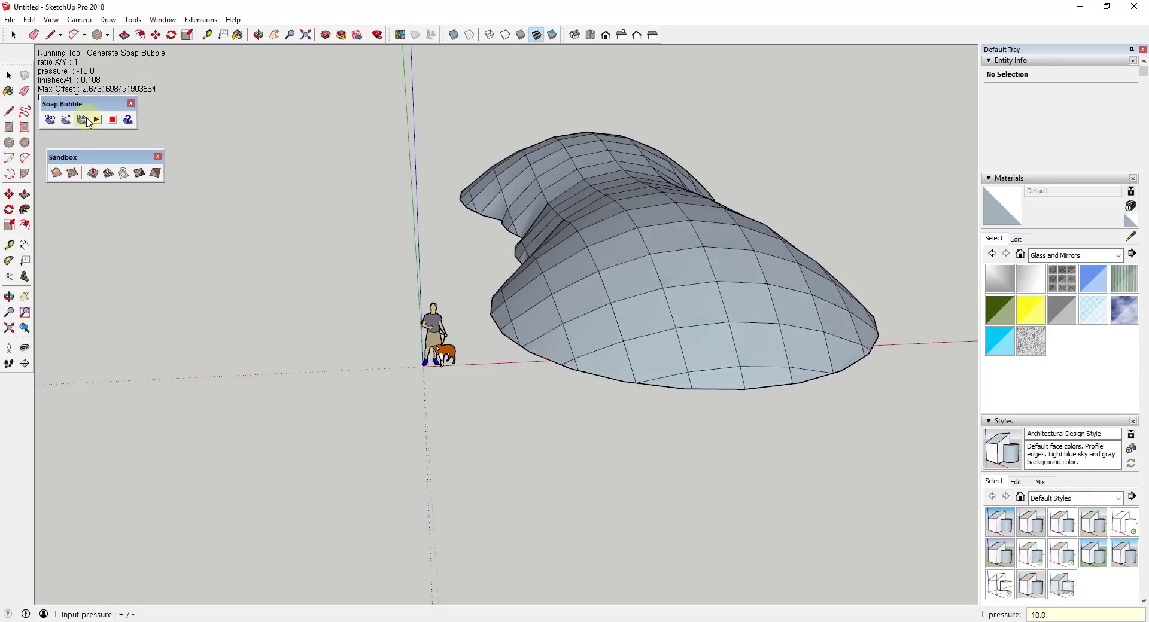
Step: Inspect the inflated mesh up close along its base, where it meets the notches in the outline
{"action": "middle_click_drag", "start_coordinate": [636, 284], "coordinate": [776, 274]}
{"action": "scroll", "coordinate": [528, 266], "scroll_direction": "up", "scroll_amount": 5}
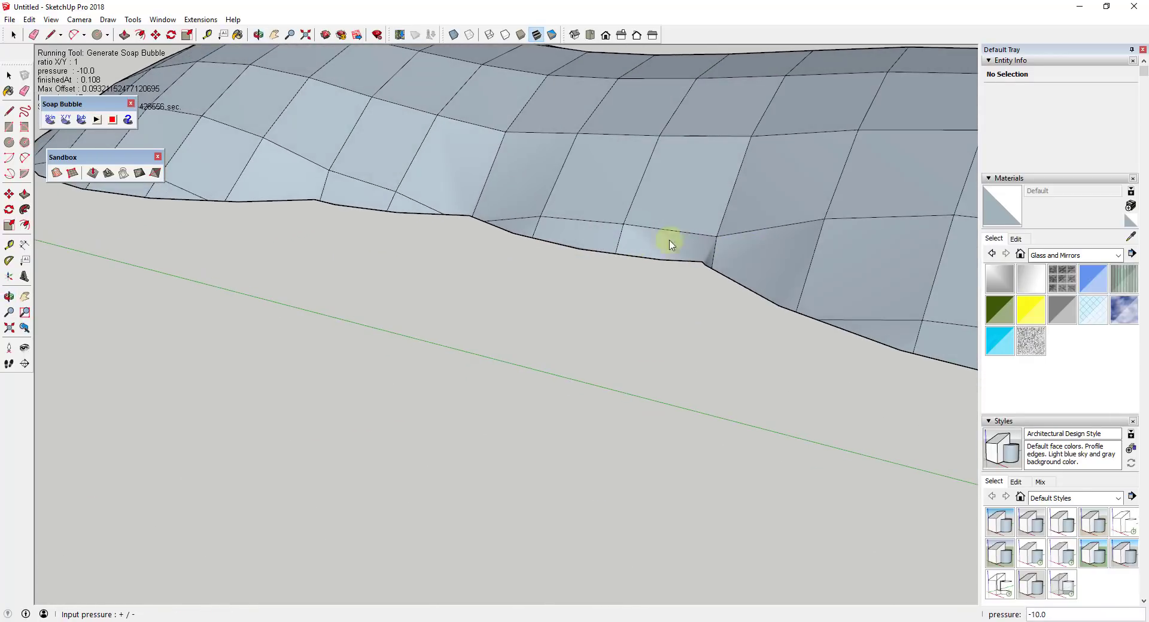
{"action": "scroll", "coordinate": [410, 246], "scroll_direction": "down", "scroll_amount": 5}
{"action": "middle_click_drag", "start_coordinate": [411, 246], "coordinate": [607, 274]}
{"action": "scroll", "coordinate": [607, 273], "scroll_direction": "up", "scroll_amount": 6}
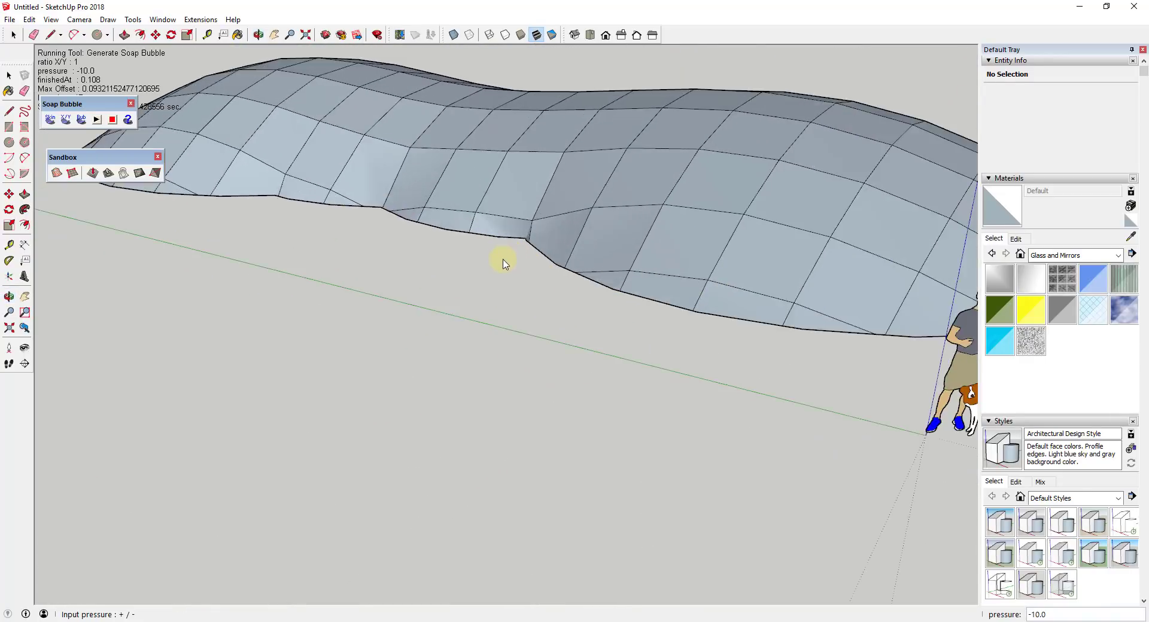
{"action": "middle_click_drag", "start_coordinate": [526, 225], "coordinate": [651, 215]}
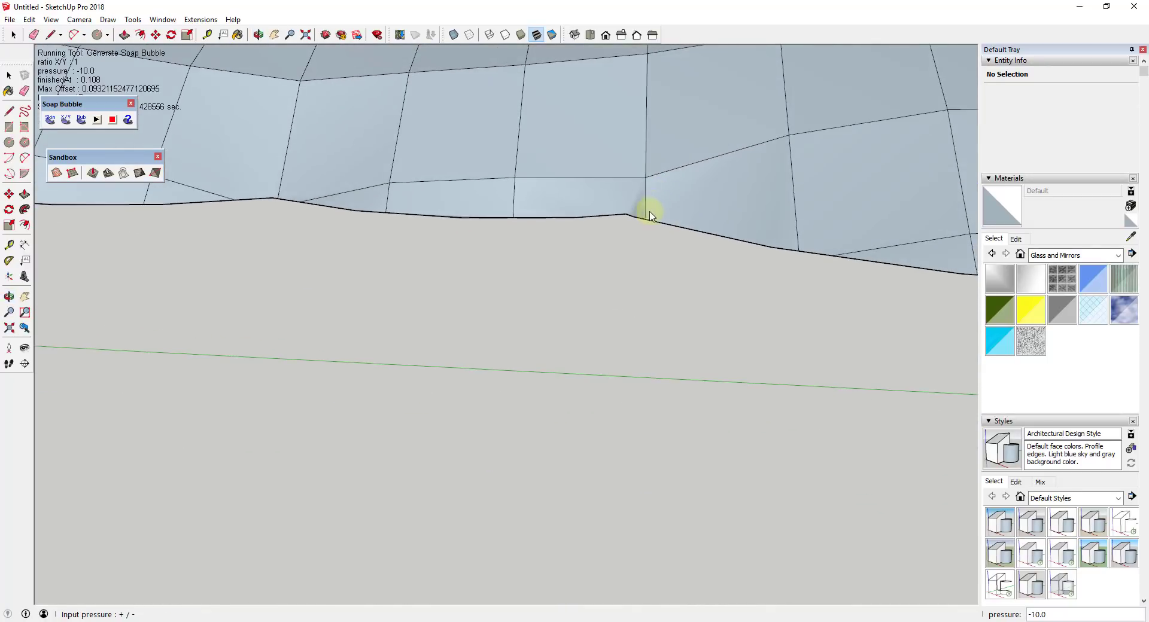
{"action": "scroll", "coordinate": [549, 219], "scroll_direction": "down", "scroll_amount": 5}
{"action": "middle_click_drag", "start_coordinate": [505, 227], "coordinate": [321, 239]}
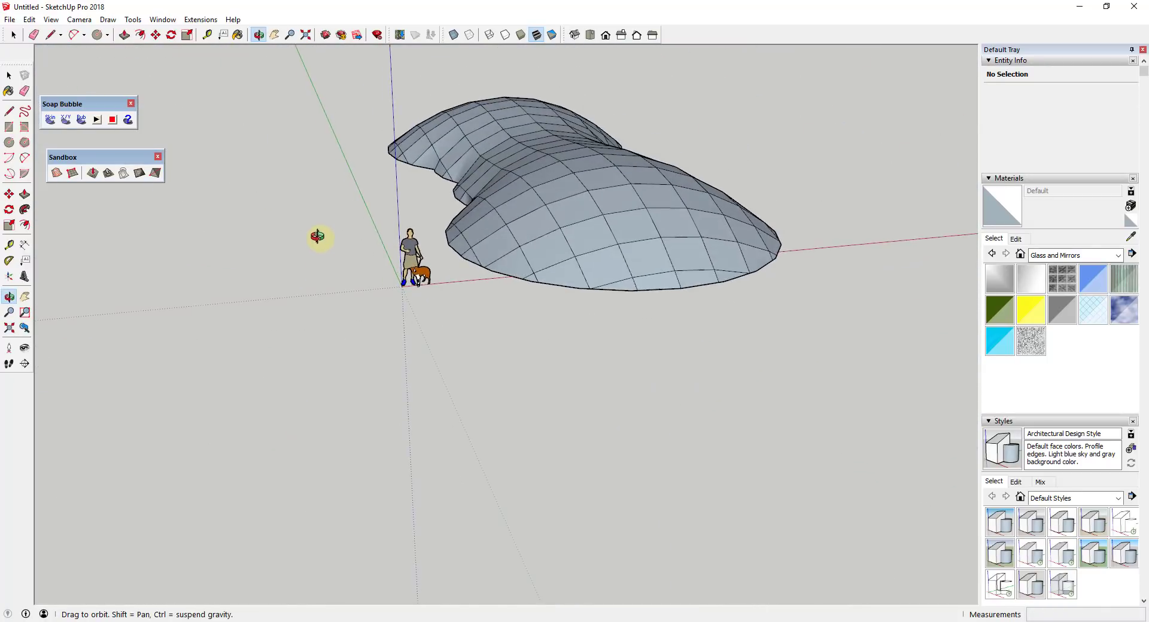
Step: Delete the inflated bubble group, undo the deletion, and delete the bubble again so only the outline is kept
{"action": "key", "text": "space"}
{"action": "left_click", "coordinate": [550, 197]}
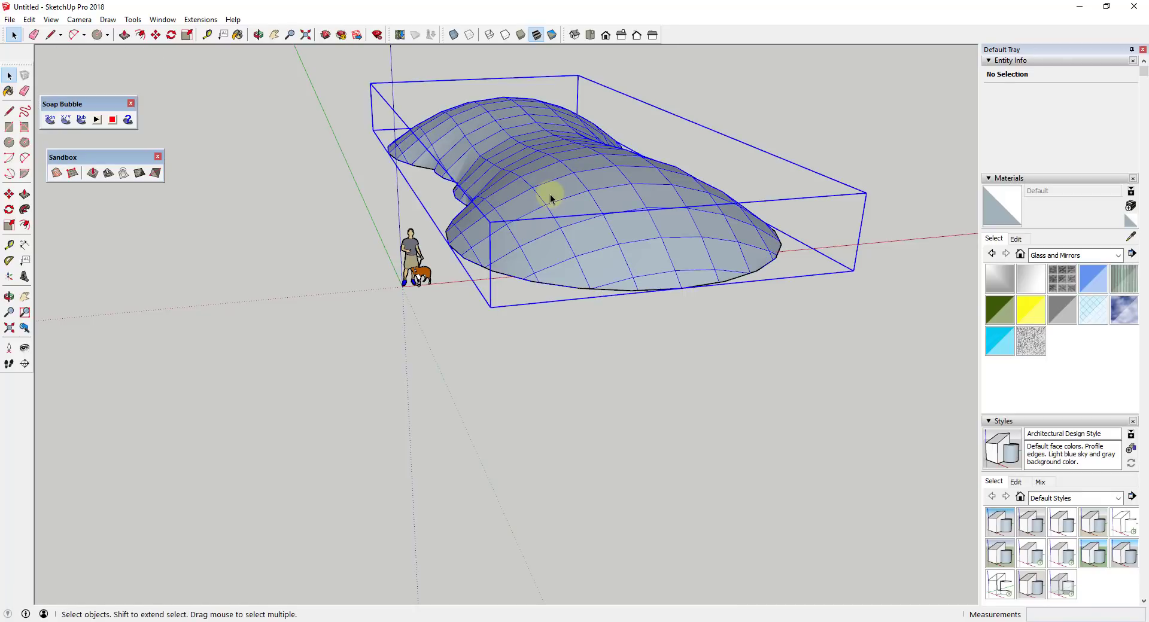
{"action": "key", "text": "Delete"}
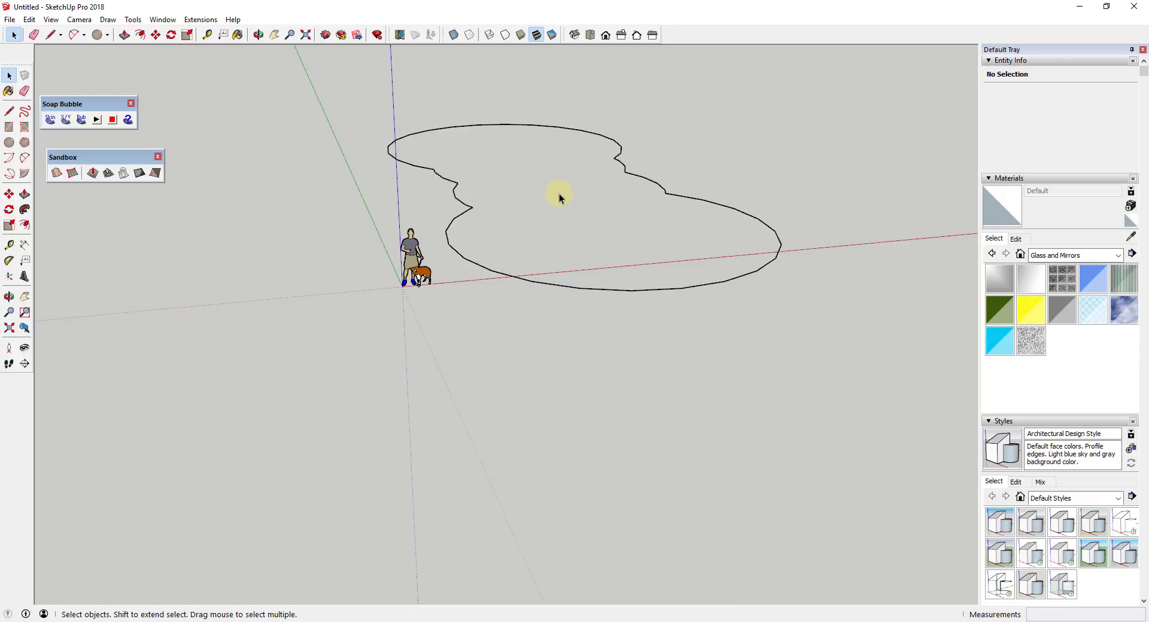
{"action": "key", "text": "ctrl+z"}
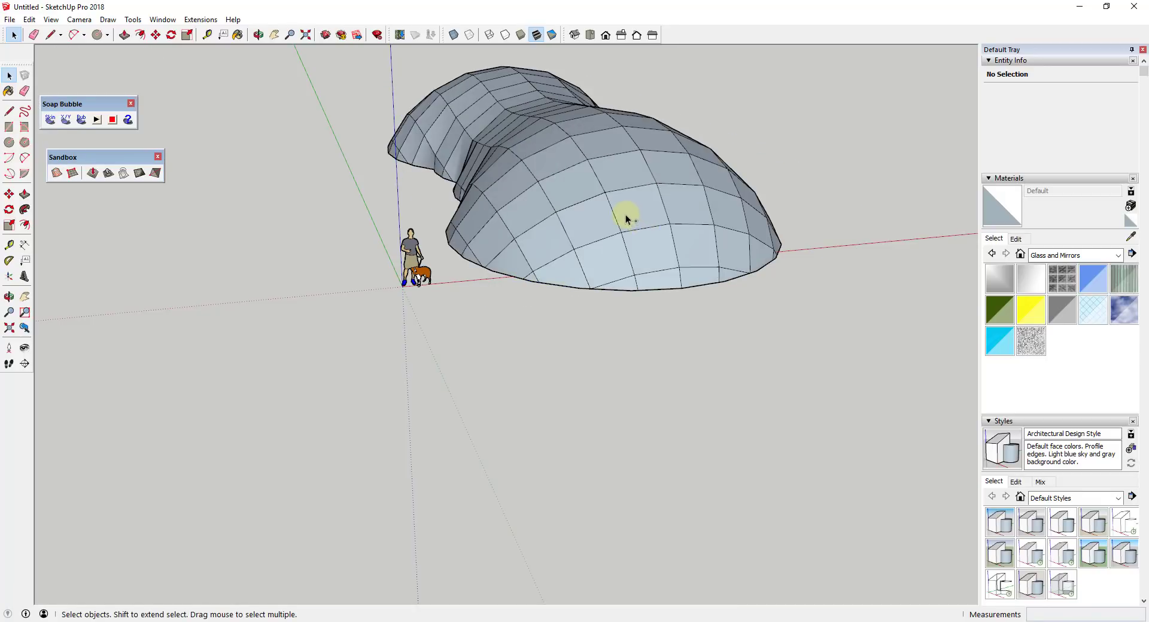
{"action": "left_click", "coordinate": [608, 209]}
{"action": "key", "text": "Delete"}
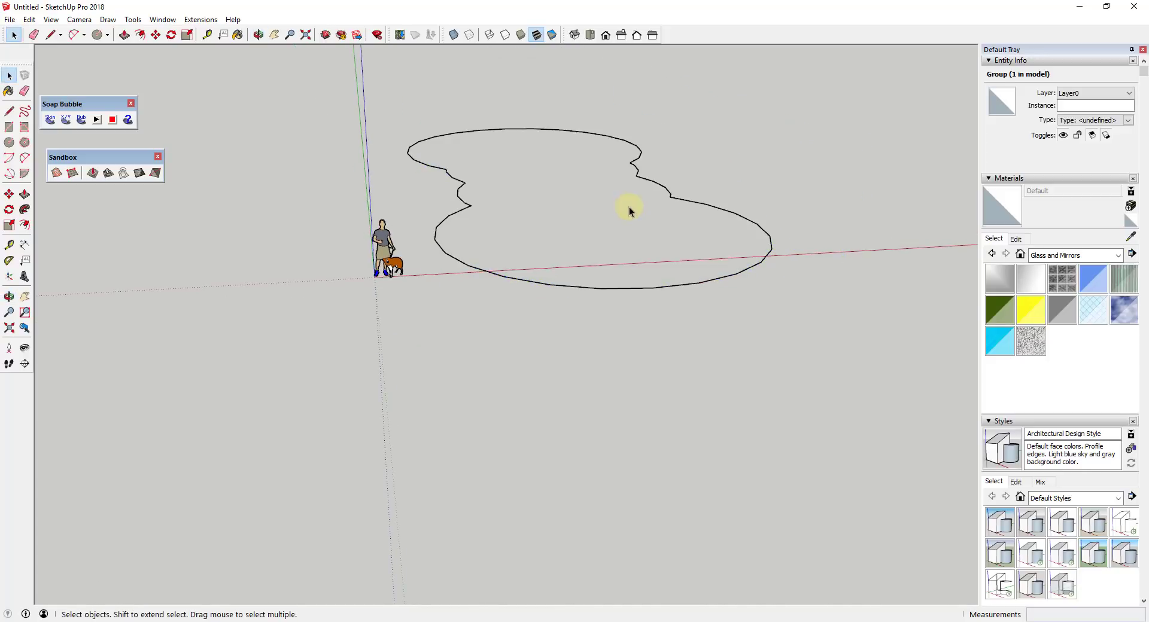
Step: Select the whole outline, generate a new flat Soap Skin mesh from it, and open the mesh group for editing
{"action": "middle_click_drag", "start_coordinate": [623, 205], "coordinate": [400, 108]}
{"action": "left_click_drag", "start_coordinate": [394, 105], "coordinate": [845, 330]}
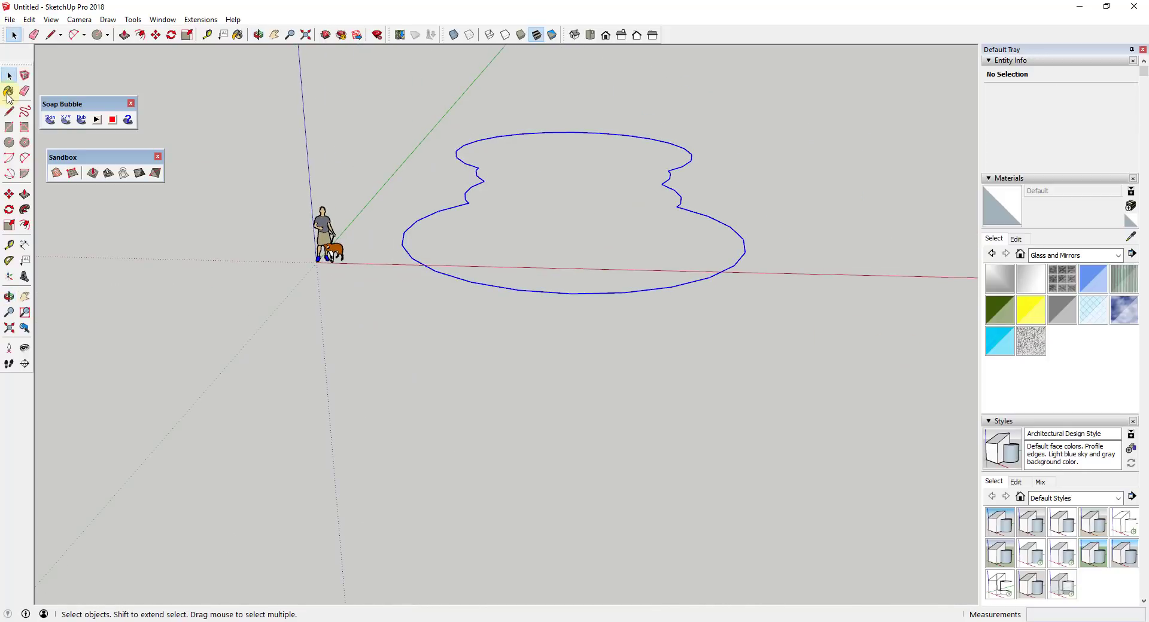
{"action": "left_click", "coordinate": [51, 119]}
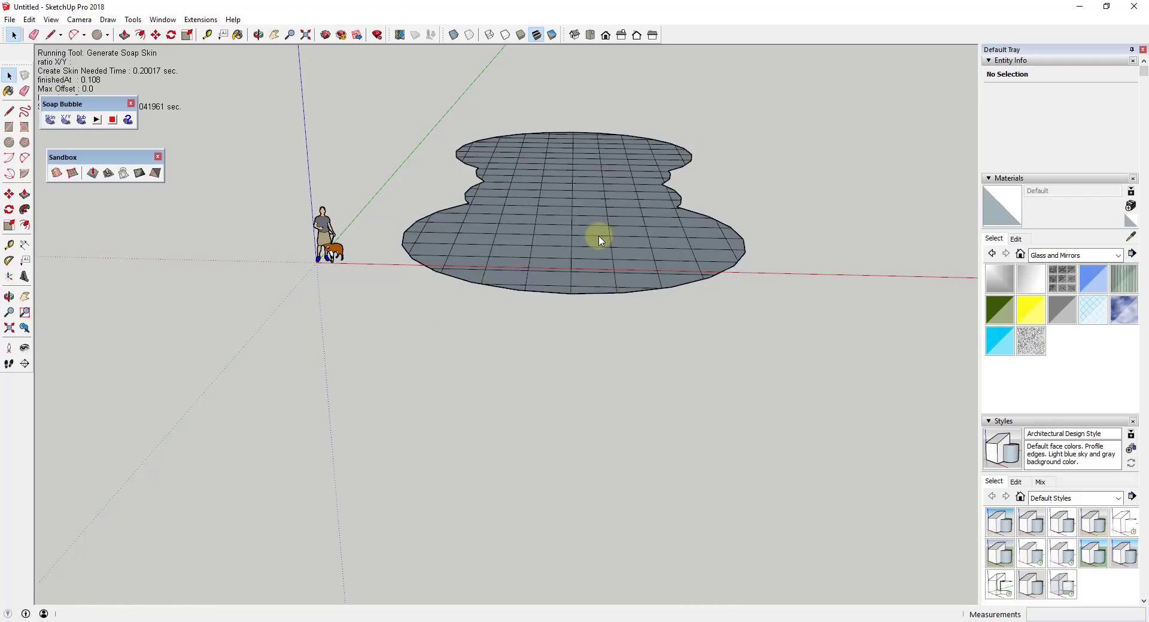
{"action": "middle_click_drag", "start_coordinate": [598, 238], "coordinate": [458, 207]}
{"action": "scroll", "coordinate": [625, 197], "scroll_direction": "up", "scroll_amount": 3}
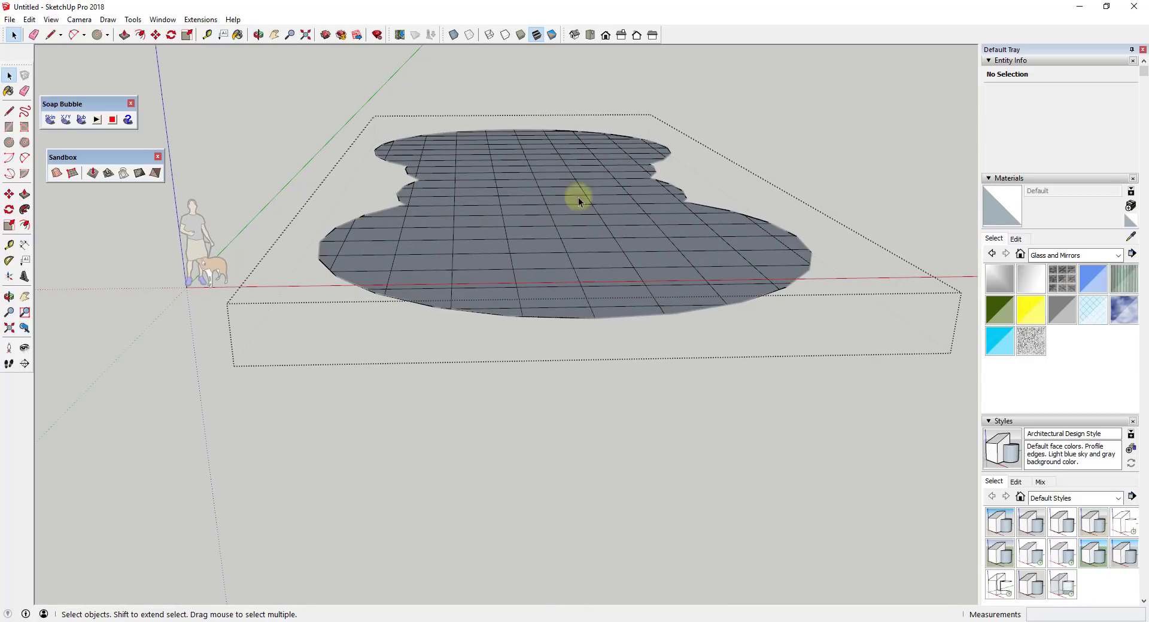
Step: Try raising the middle of the mesh by about 5' with Smoove at a 35' radius
{"action": "middle_click_drag", "start_coordinate": [653, 287], "coordinate": [641, 250]}
{"action": "middle_click_drag", "start_coordinate": [558, 249], "coordinate": [474, 218]}
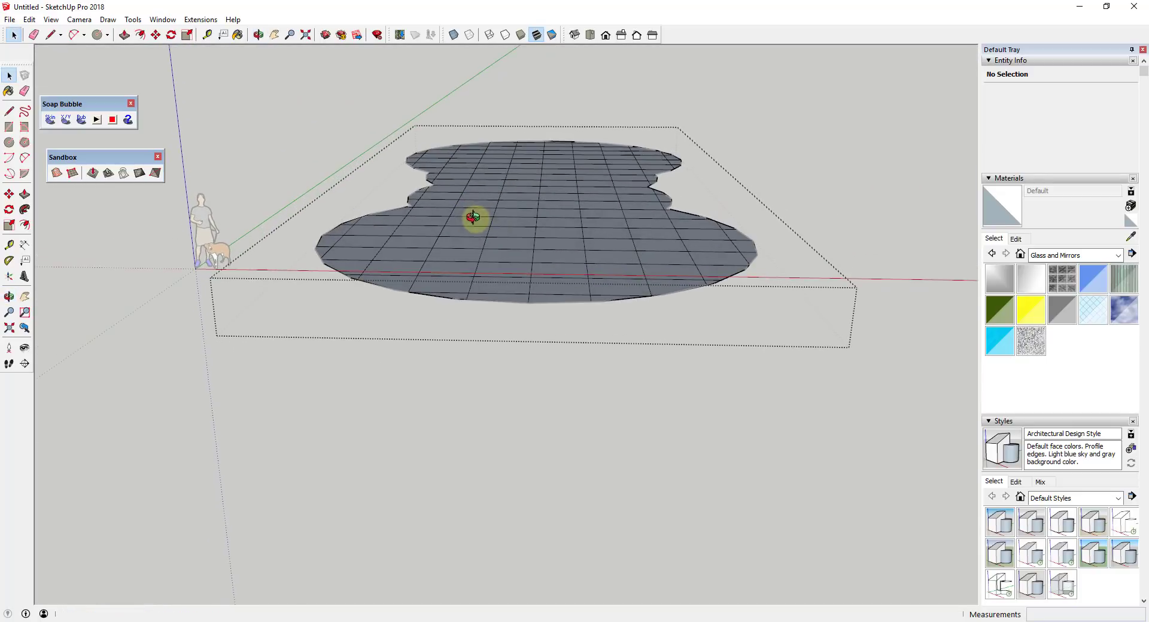
{"action": "left_click", "coordinate": [96, 174]}
{"action": "left_click", "coordinate": [541, 192]}
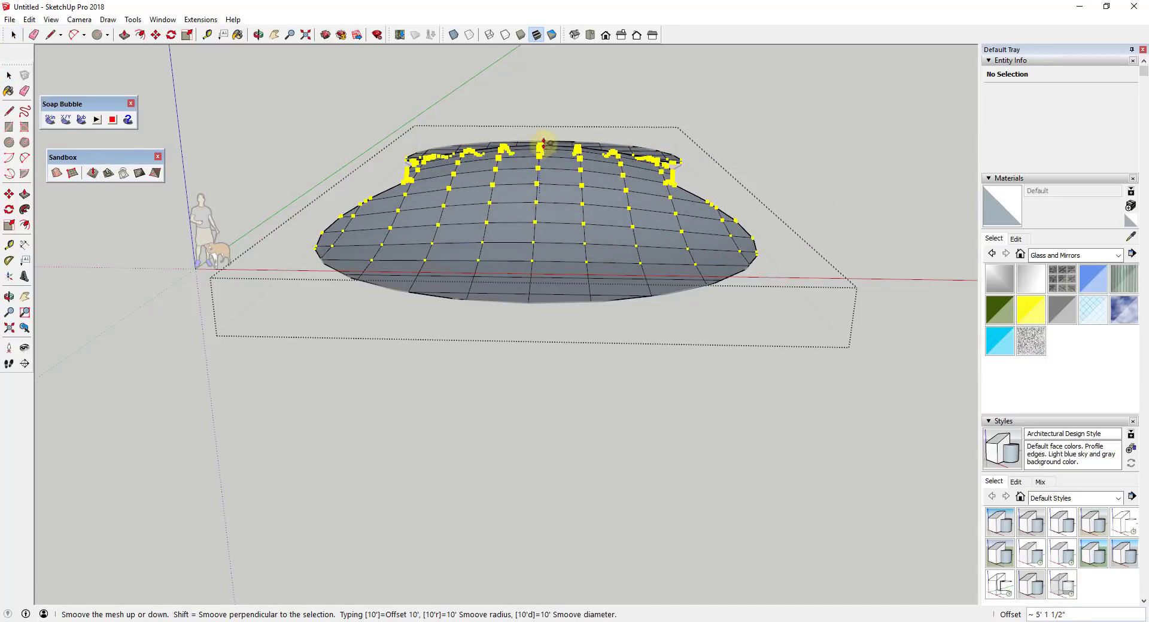
{"action": "left_click", "coordinate": [543, 144]}
{"action": "scroll", "coordinate": [513, 169], "scroll_direction": "up", "scroll_amount": 2}
{"action": "middle_click_drag", "start_coordinate": [512, 169], "coordinate": [359, 136]}
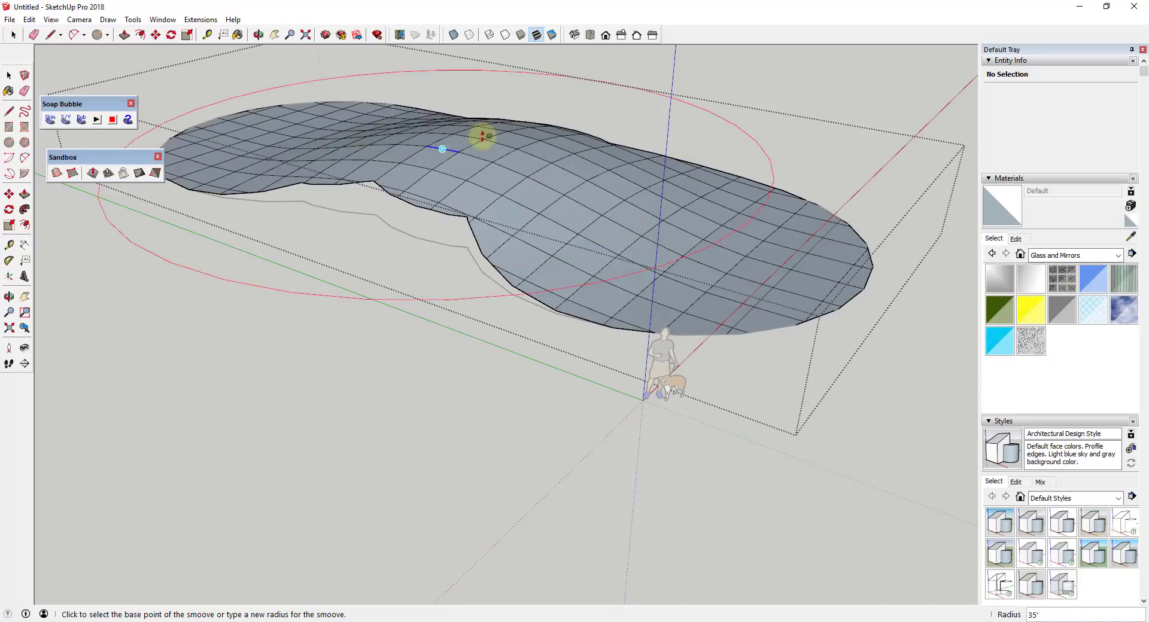
{"action": "middle_click_drag", "start_coordinate": [622, 179], "coordinate": [527, 183]}
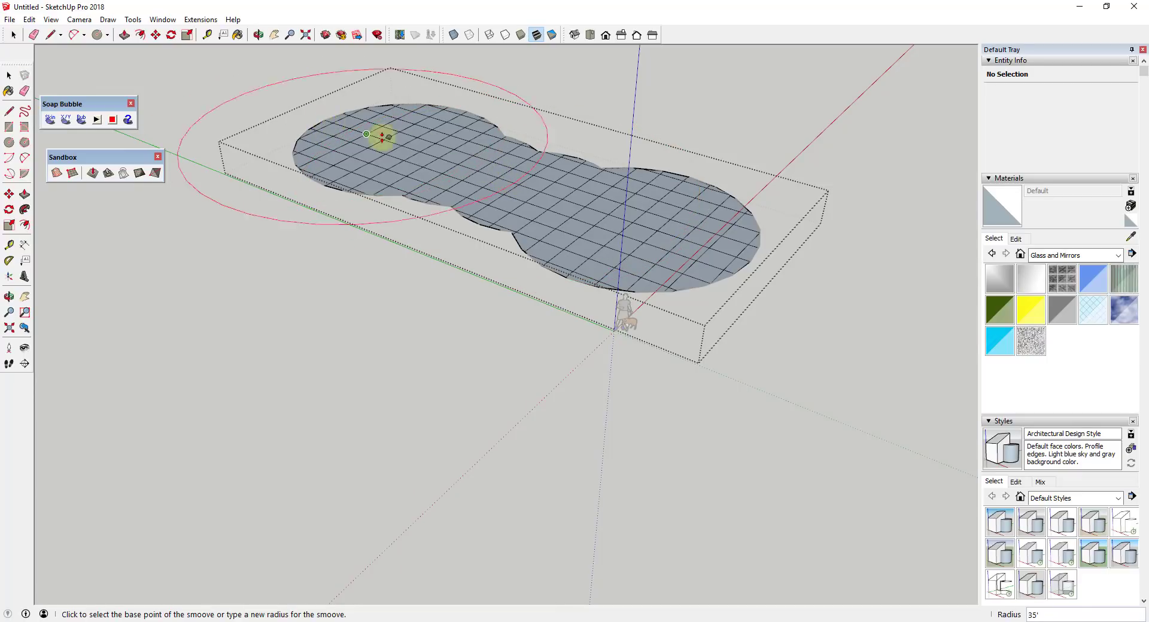
Step: Select the line of edges running lengthwise through the middle of the mesh
{"action": "middle_click_drag", "start_coordinate": [782, 281], "coordinate": [403, 176]}
{"action": "key", "text": "space"}
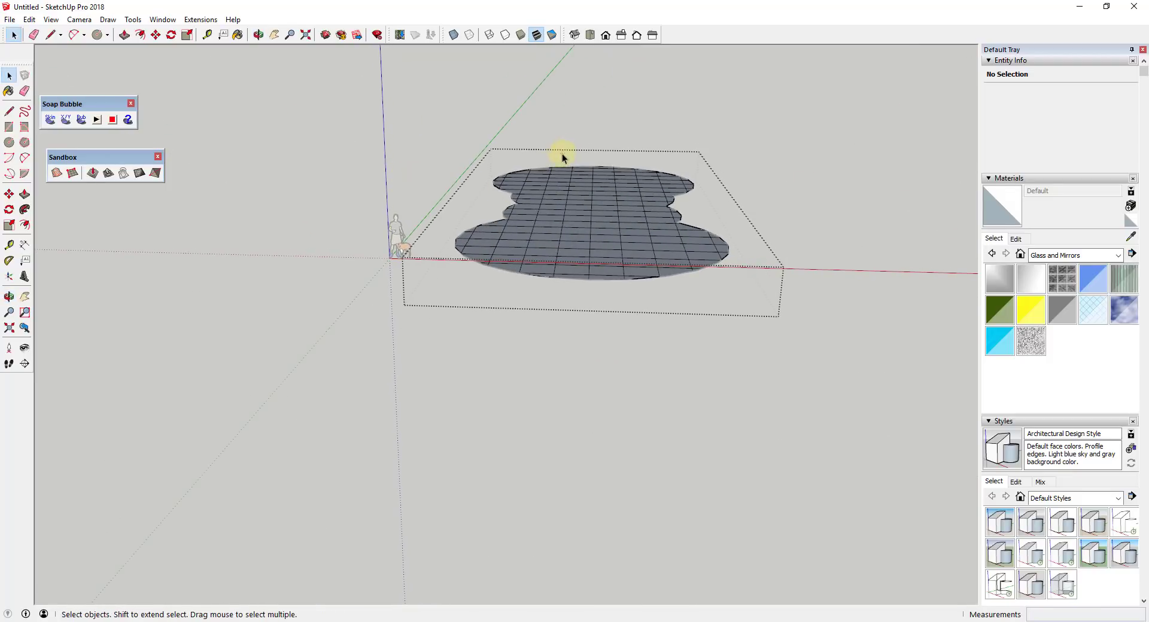
{"action": "left_click", "coordinate": [611, 292]}
{"action": "middle_click_drag", "start_coordinate": [611, 292], "coordinate": [597, 225]}
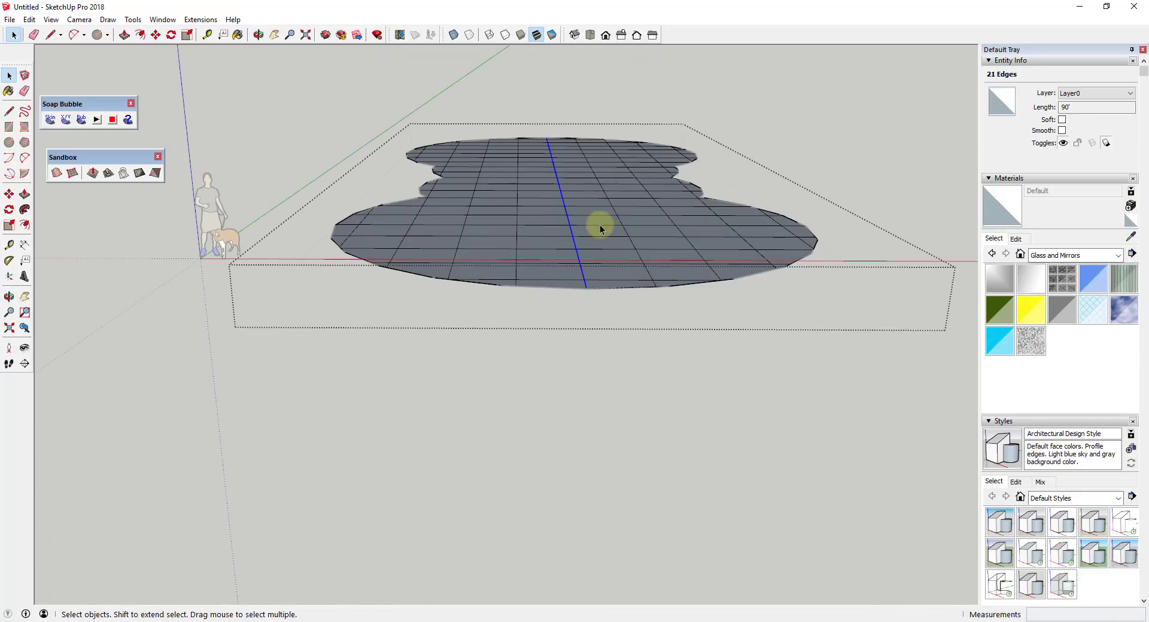
Step: Try raising the lengthwise center line of the mesh with Smoove at a 35' radius, then undo it
{"action": "left_click", "coordinate": [92, 174]}
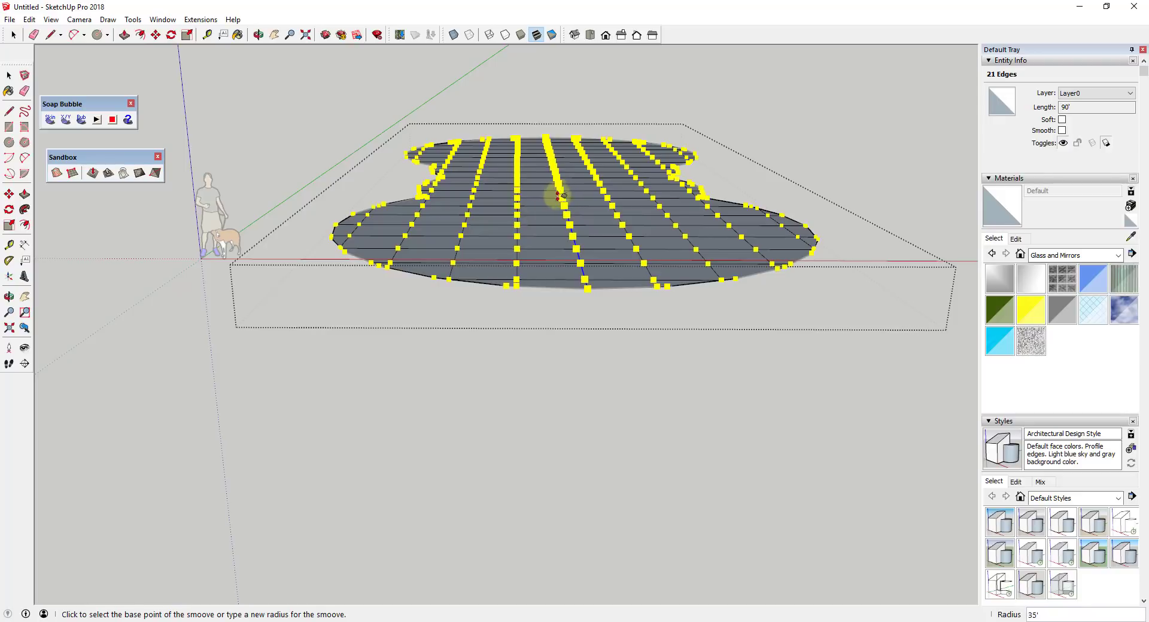
{"action": "mouse_move", "coordinate": [561, 195]}
{"action": "middle_mouse_down"}
{"action": "mouse_move", "coordinate": [533, 218]}
{"action": "mouse_move", "coordinate": [561, 192]}
{"action": "middle_mouse_up"}
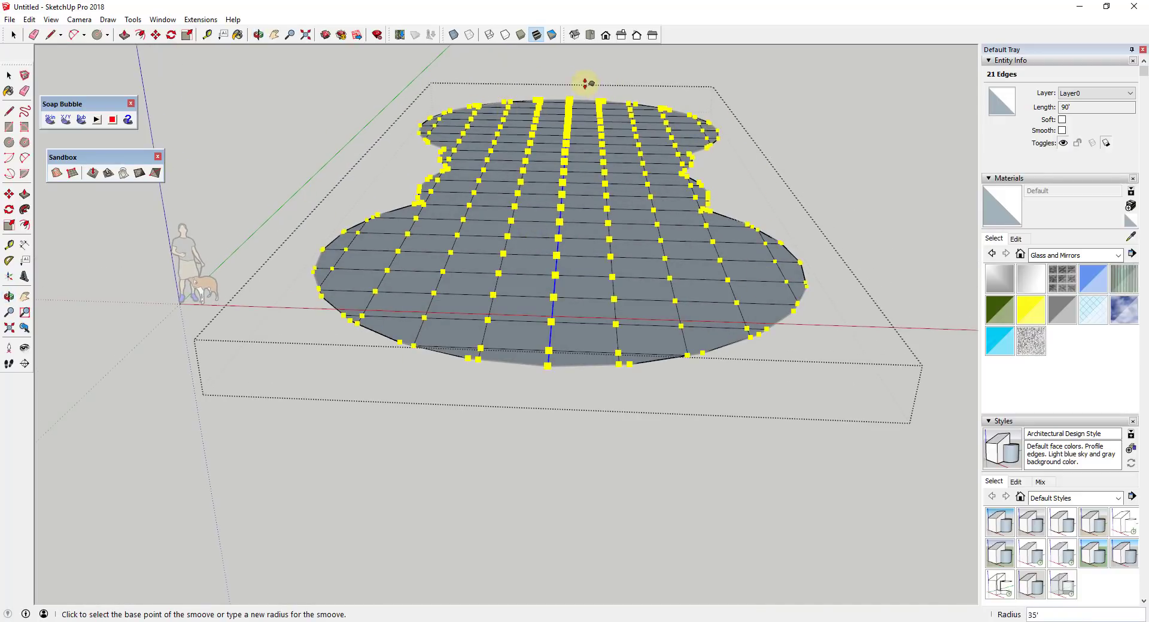
{"action": "left_click", "coordinate": [562, 244]}
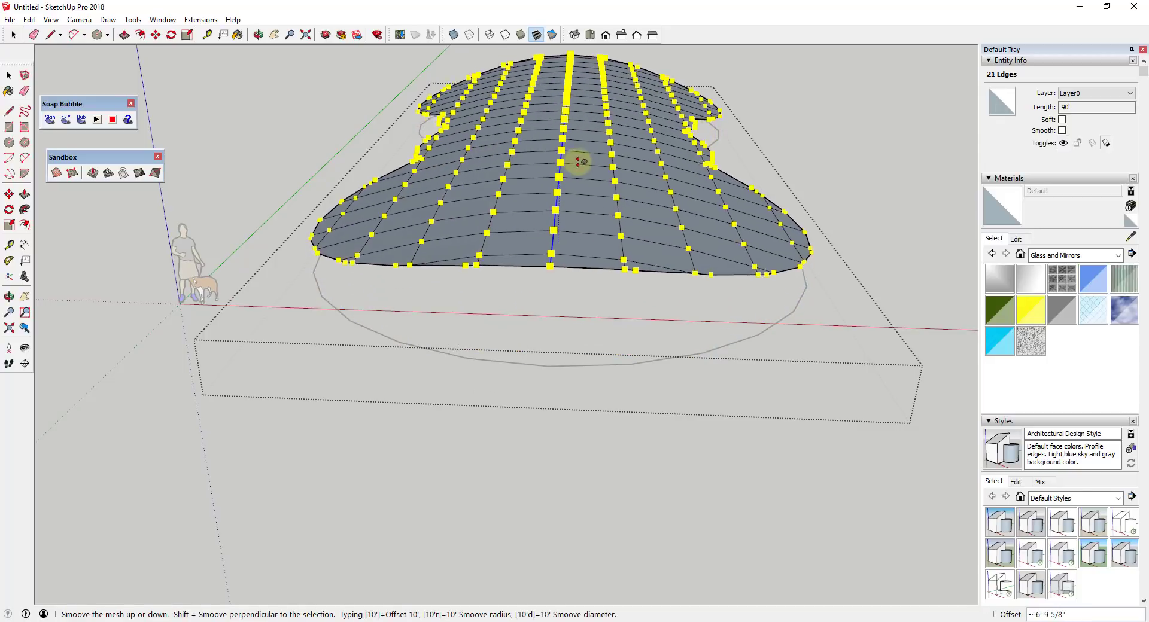
{"action": "left_click", "coordinate": [584, 56]}
{"action": "middle_click_drag", "start_coordinate": [564, 205], "coordinate": [637, 180]}
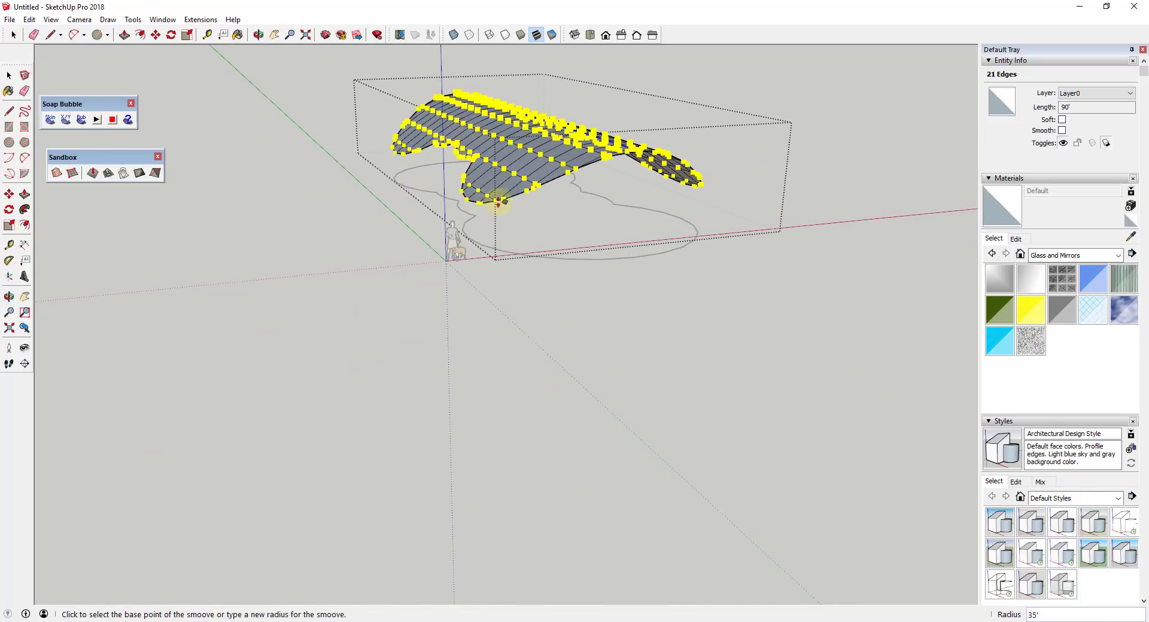
{"action": "middle_click_drag", "start_coordinate": [652, 242], "coordinate": [518, 245]}
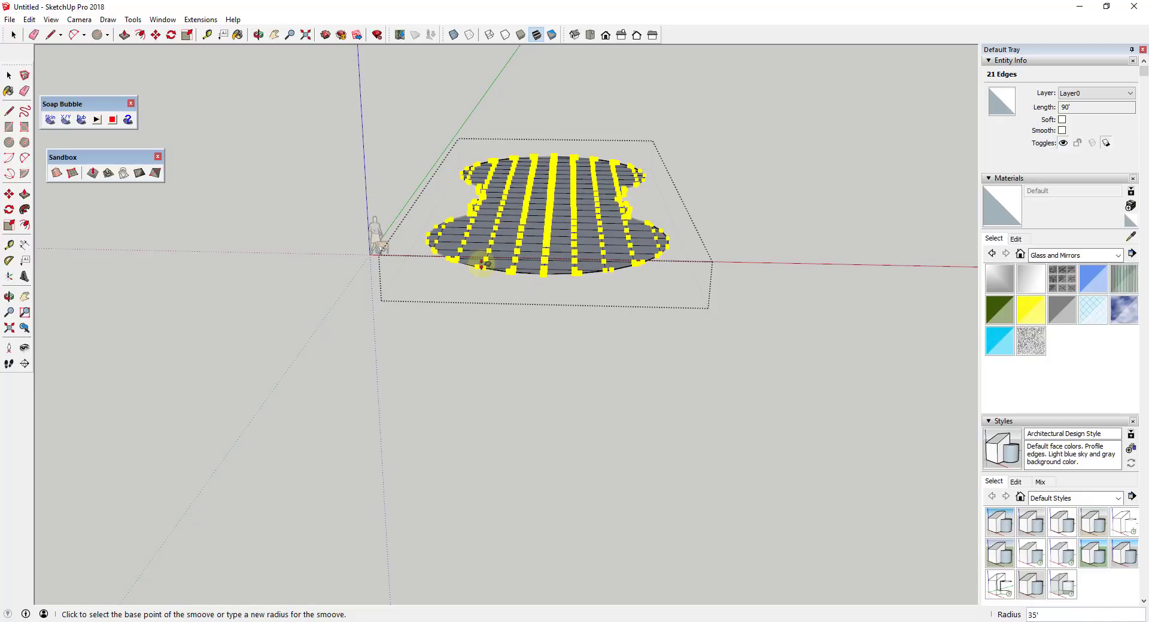
Step: Try raising the center line of the mesh with Smoove at a 20' radius, then undo it
{"action": "middle_click_drag", "start_coordinate": [573, 173], "coordinate": [555, 341]}
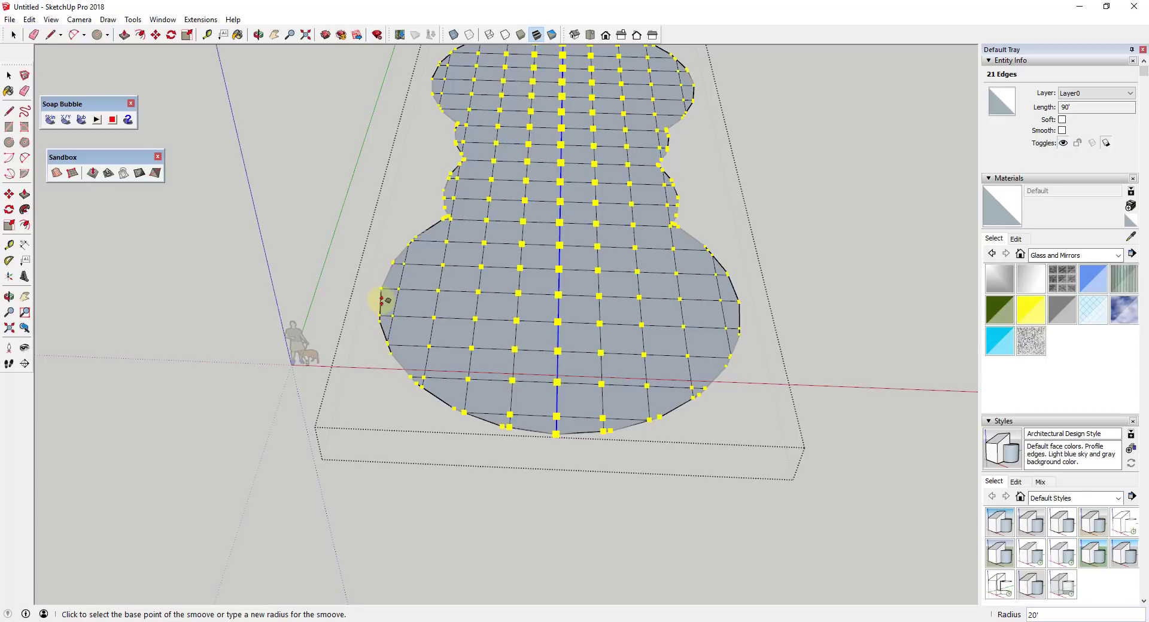
{"action": "middle_click_drag", "start_coordinate": [383, 300], "coordinate": [411, 395]}
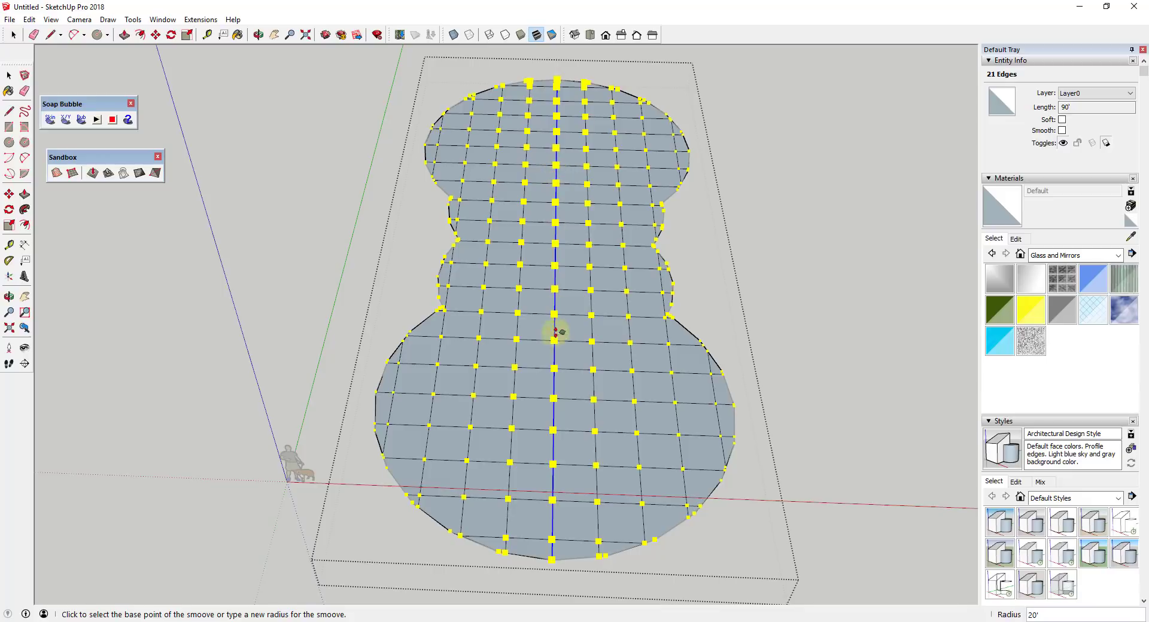
{"action": "scroll", "coordinate": [562, 51], "scroll_direction": "up", "scroll_amount": 2}
{"action": "scroll", "coordinate": [566, 66], "scroll_direction": "down", "scroll_amount": 4}
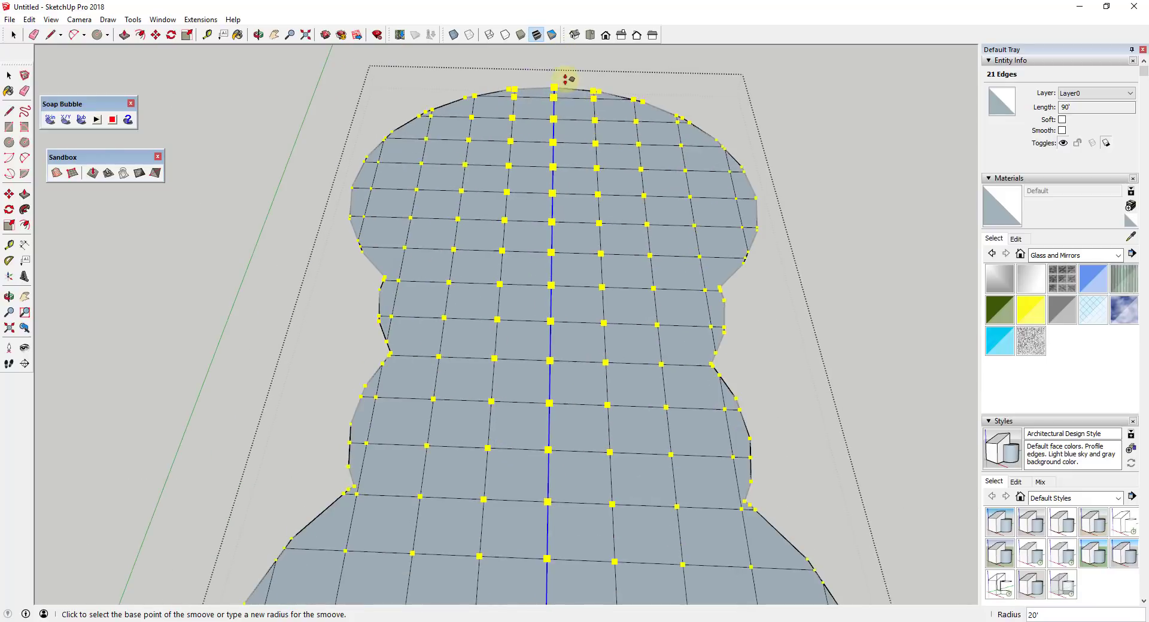
{"action": "middle_click_drag", "start_coordinate": [558, 76], "coordinate": [615, 239]}
{"action": "scroll", "coordinate": [613, 240], "scroll_direction": "up", "scroll_amount": 2}
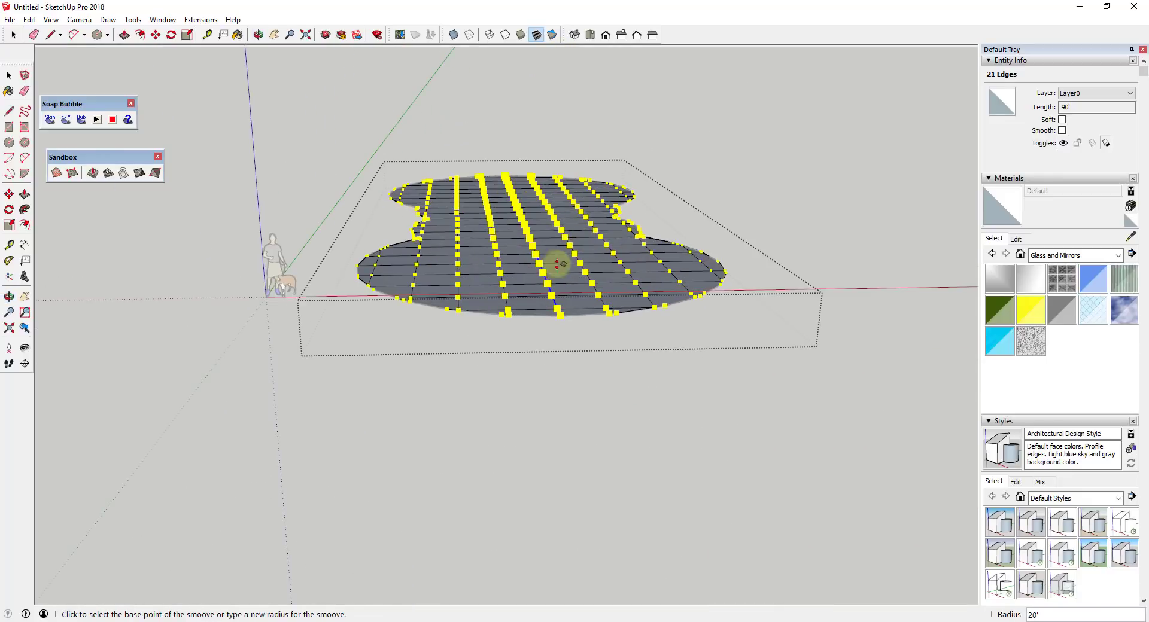
{"action": "left_click", "coordinate": [552, 293]}
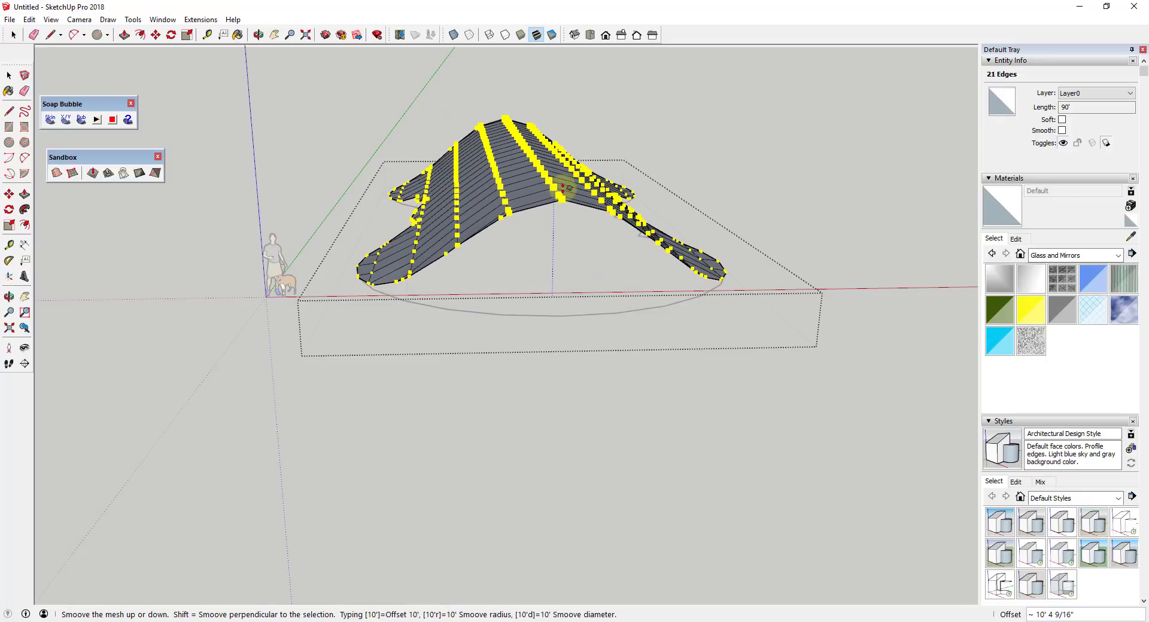
{"action": "left_click", "coordinate": [495, 98]}
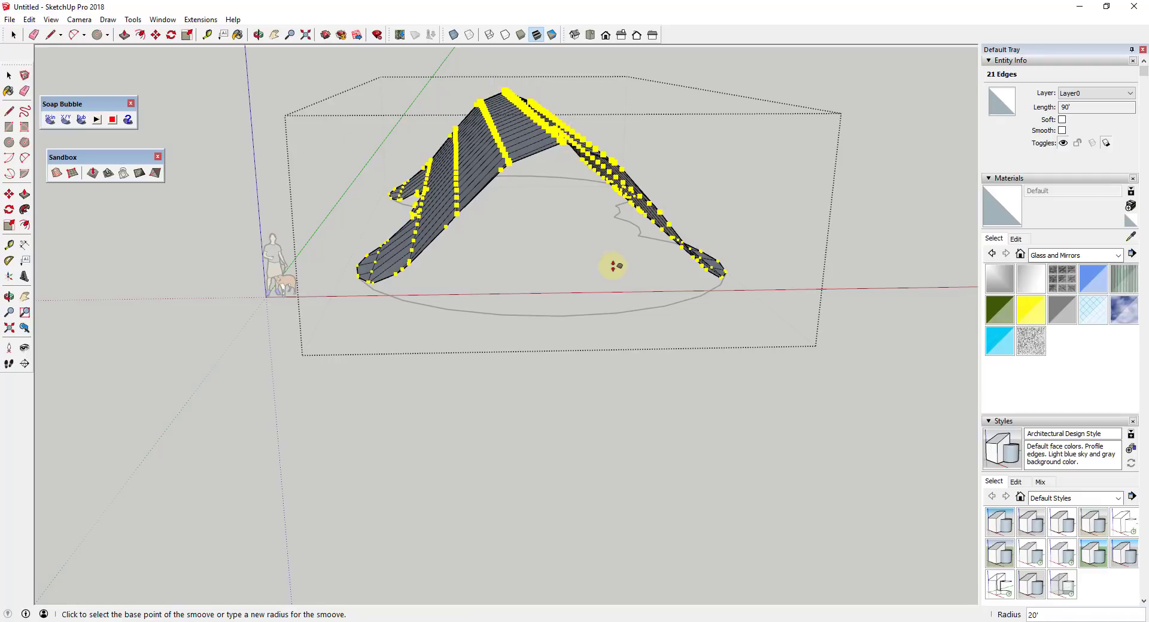
{"action": "scroll", "coordinate": [617, 265], "scroll_direction": "down", "scroll_amount": 2}
{"action": "key", "text": "ctrl+z"}
Step: Raise the center line of the mesh just over 18' with Smoove at a 35' radius
{"action": "middle_click_drag", "start_coordinate": [622, 264], "coordinate": [569, 302]}
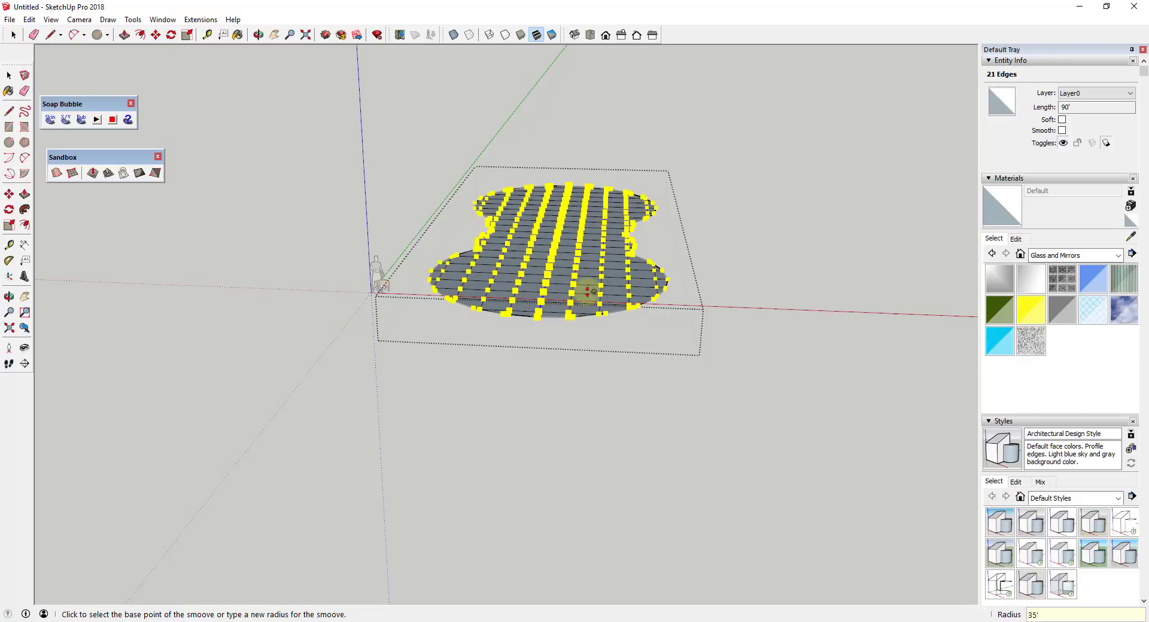
{"action": "middle_click_drag", "start_coordinate": [591, 297], "coordinate": [553, 280]}
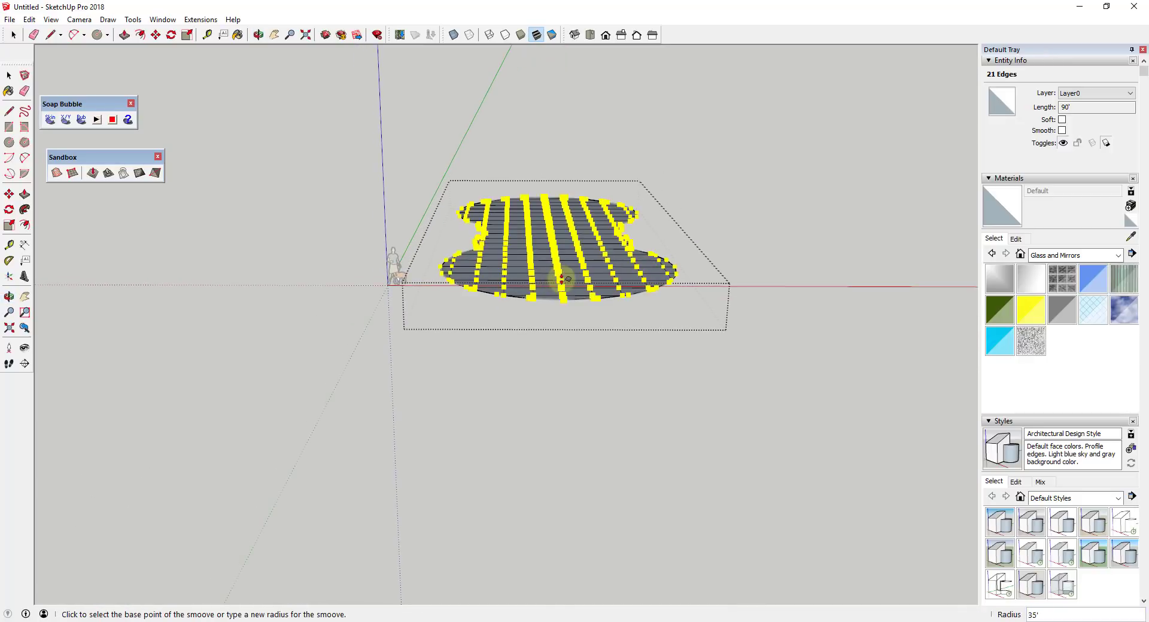
{"action": "left_click", "coordinate": [560, 237]}
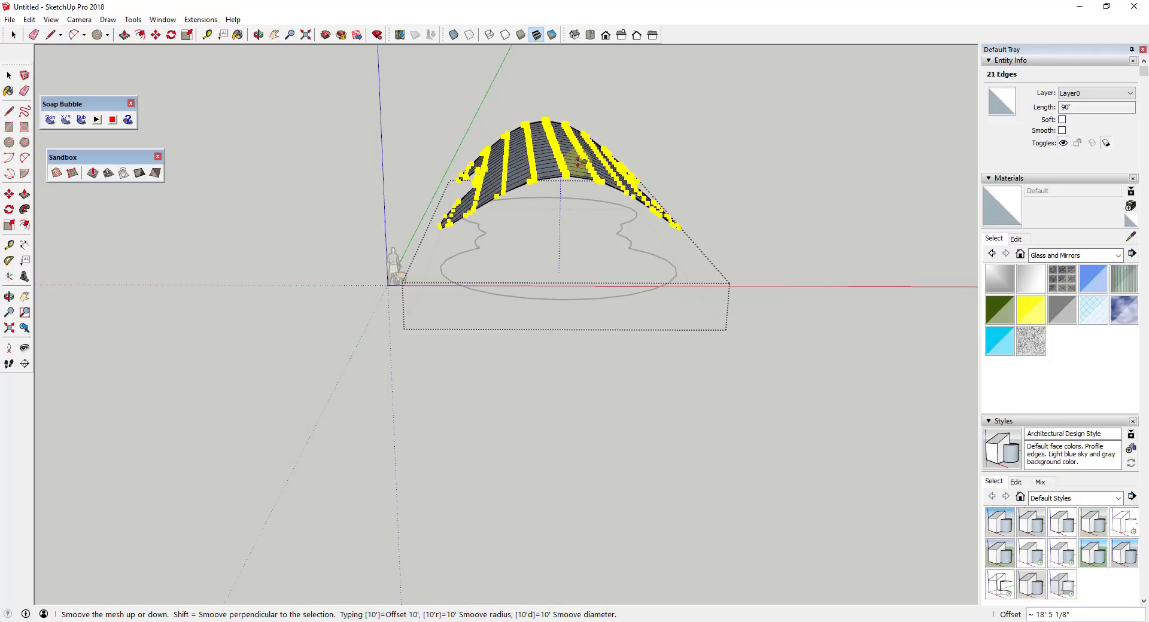
{"action": "left_click", "coordinate": [591, 156]}
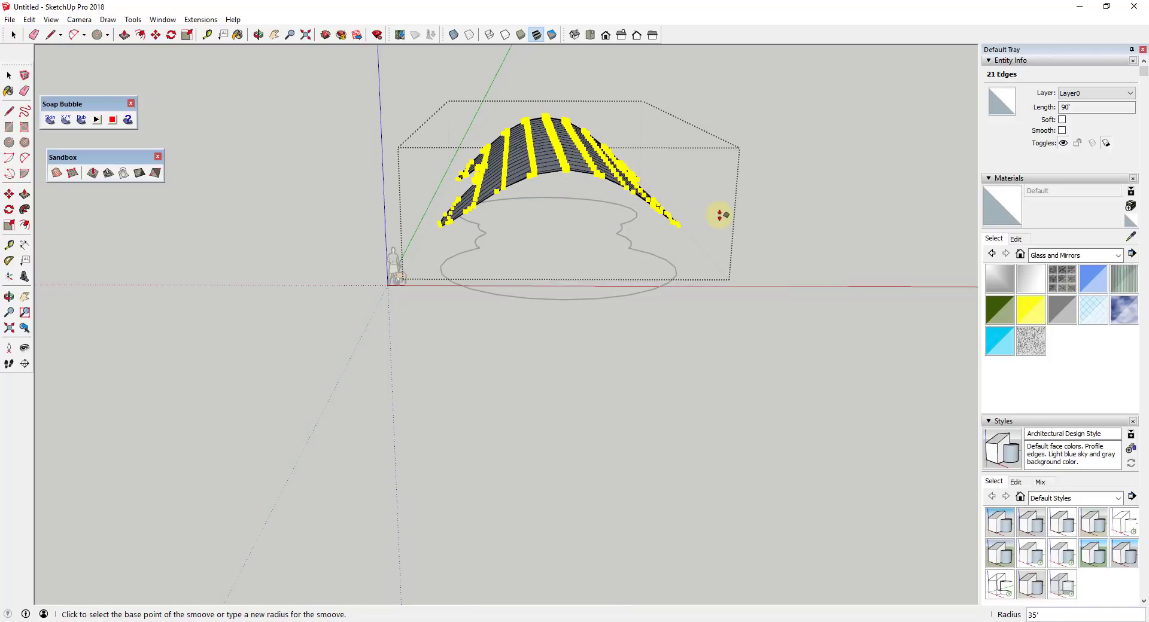
Step: Select the mesh faces and edges at both tips of the arched ridge
{"action": "key", "text": "space"}
{"action": "middle_click_drag", "start_coordinate": [592, 215], "coordinate": [652, 150]}
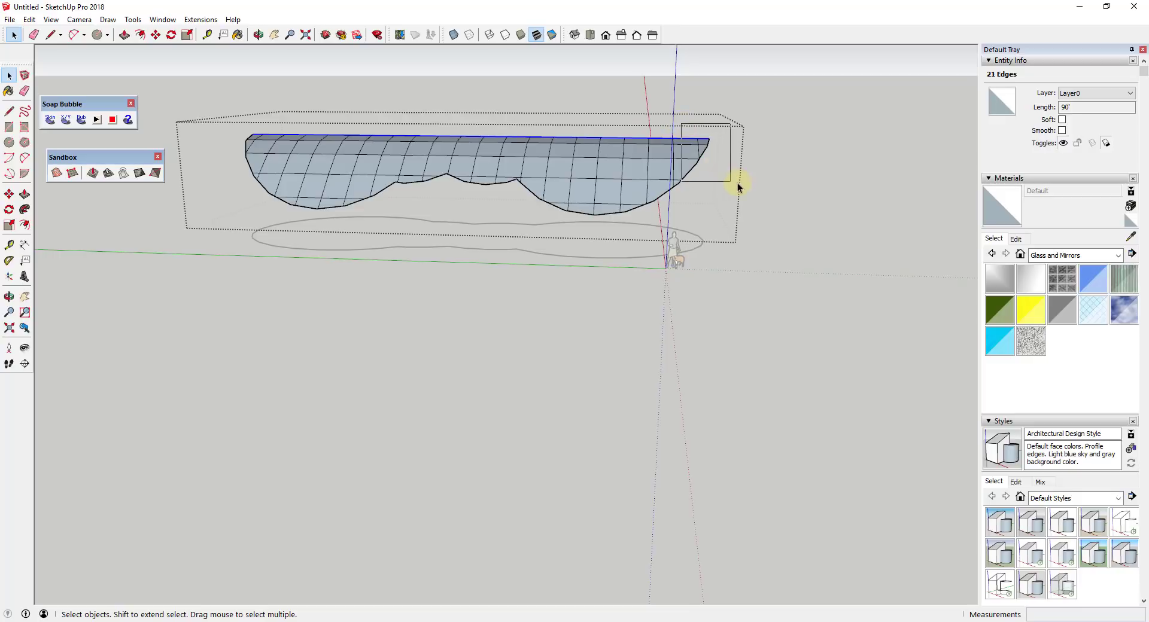
{"action": "left_click_drag", "start_coordinate": [737, 188], "coordinate": [739, 188]}
{"action": "middle_click_drag", "start_coordinate": [402, 230], "coordinate": [506, 133]}
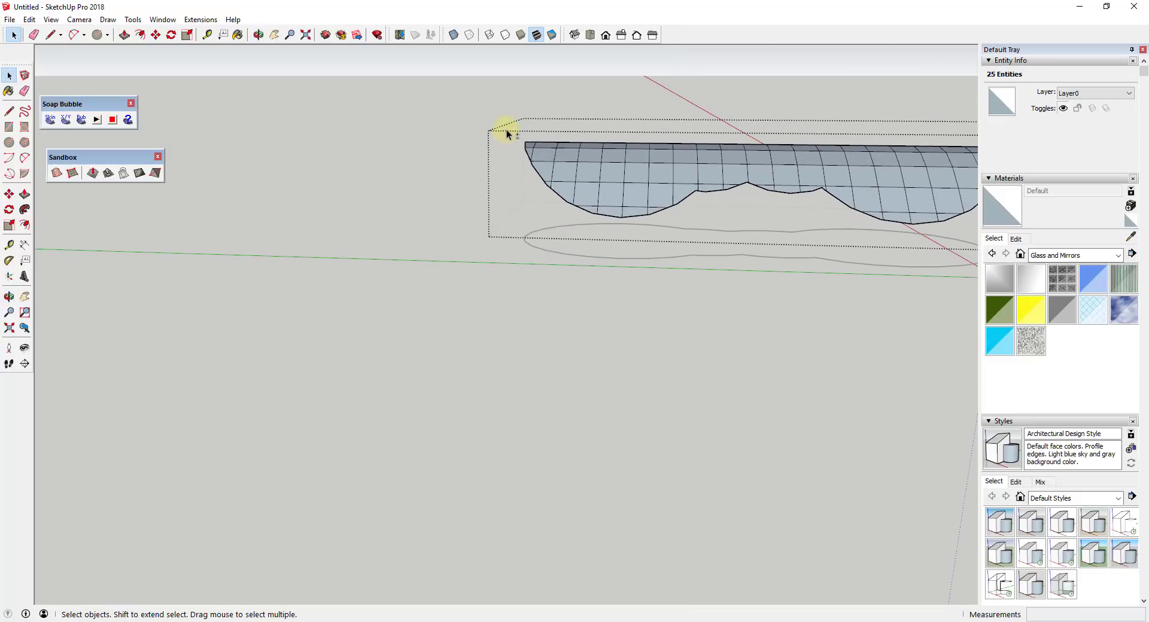
{"action": "middle_click_drag", "start_coordinate": [536, 191], "coordinate": [544, 159]}
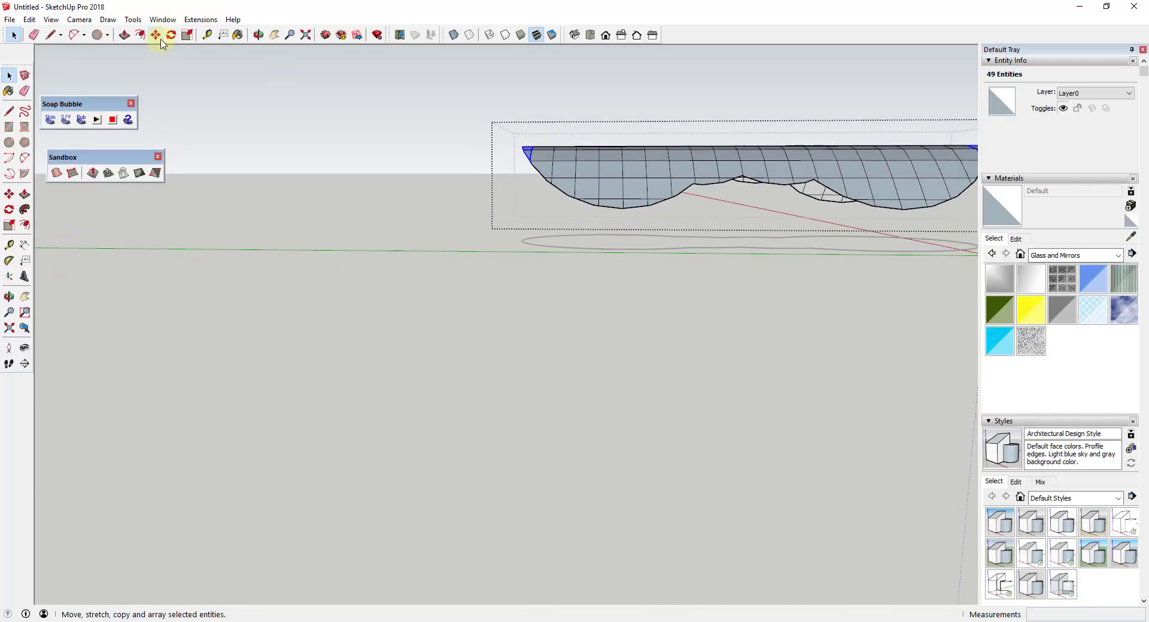
Step: Switch the camera to Parallel Projection and view the arched mesh from its left side
{"action": "left_click", "coordinate": [50, 19]}
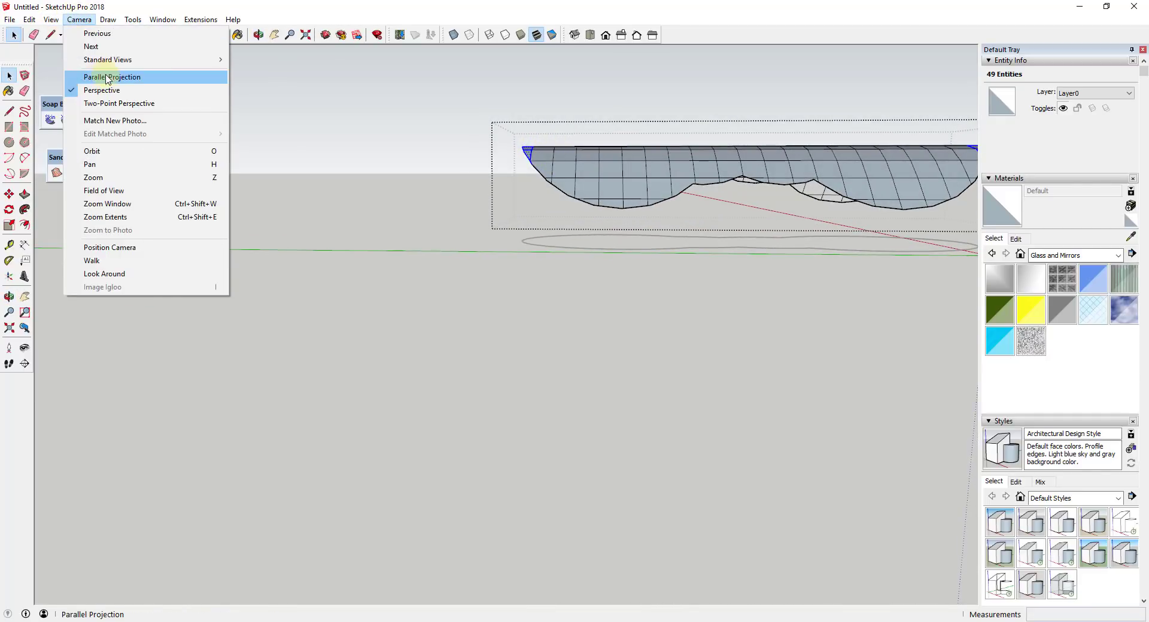
{"action": "left_click", "coordinate": [90, 76]}
{"action": "middle_click_drag", "start_coordinate": [570, 242], "coordinate": [616, 177]}
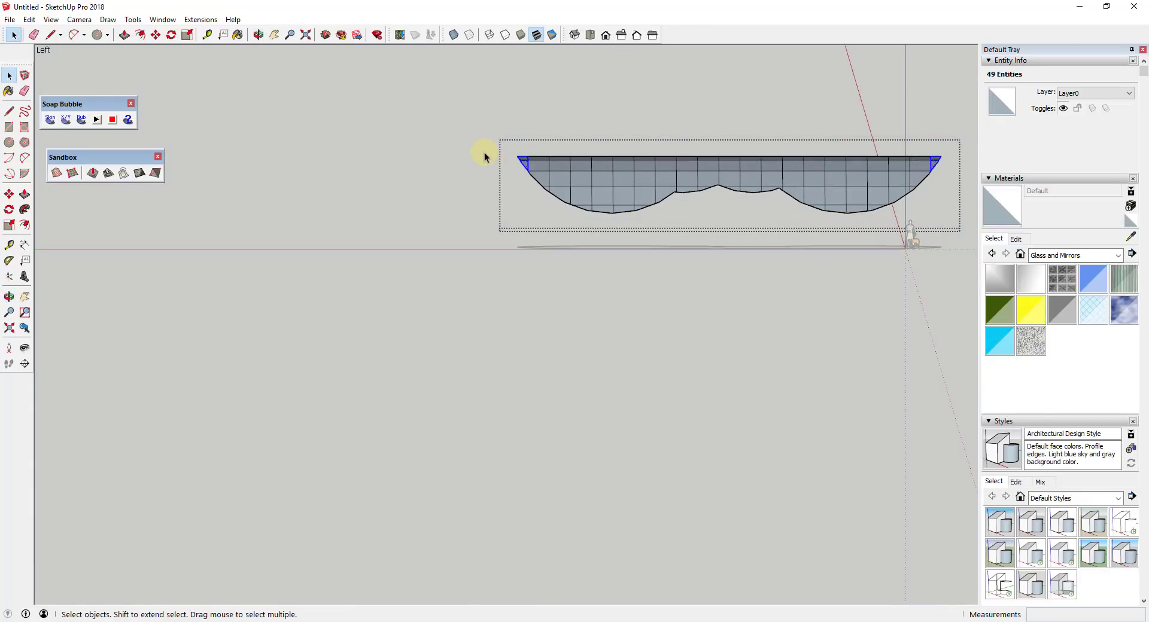
Step: Reselect the small triangular areas at both ends of the arched ridge in the left view
{"action": "left_click_drag", "start_coordinate": [498, 140], "coordinate": [525, 174]}
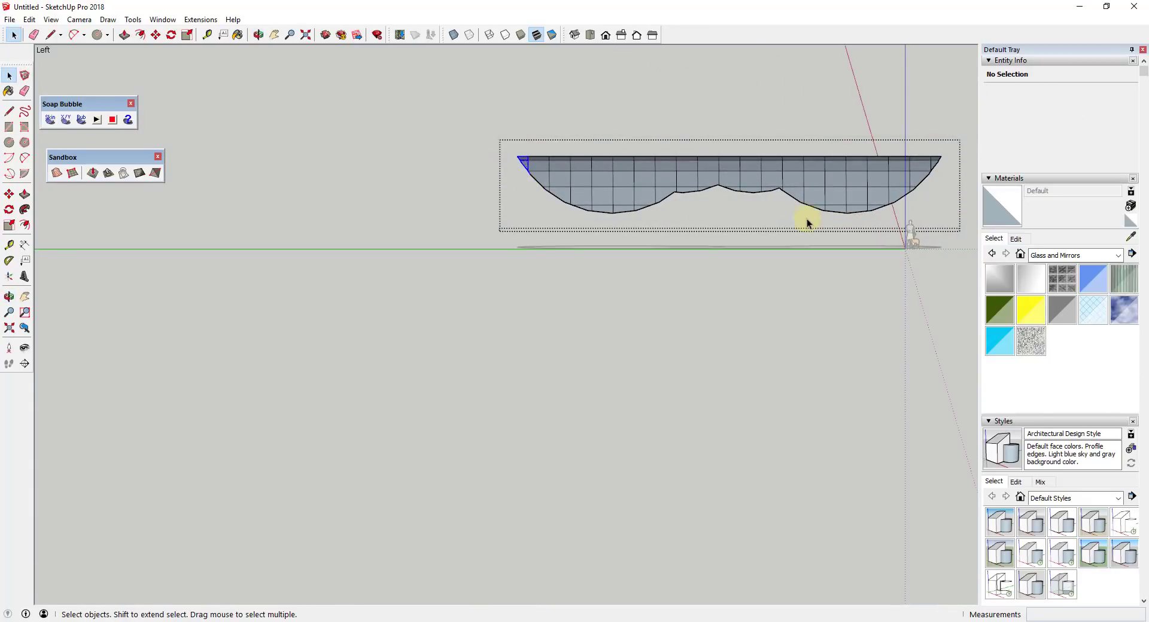
{"action": "middle_click_drag", "start_coordinate": [806, 222], "coordinate": [691, 232], "text": "shift"}
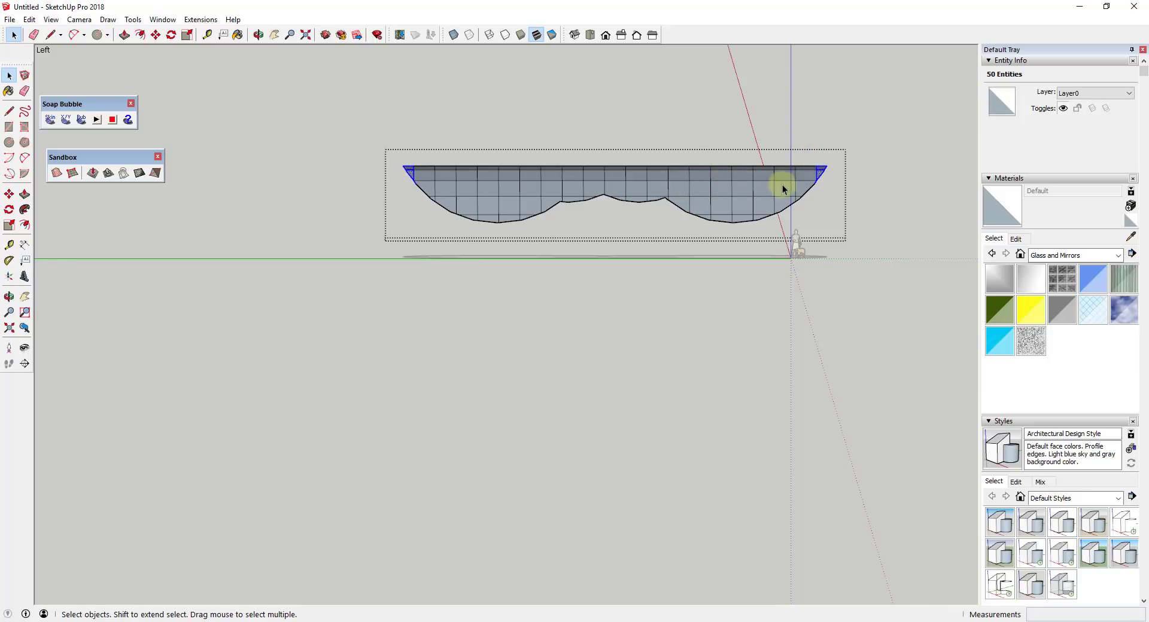
{"action": "scroll", "coordinate": [829, 172], "scroll_direction": "up", "scroll_amount": 2}
{"action": "scroll", "coordinate": [829, 171], "scroll_direction": "up", "scroll_amount": 1}
{"action": "scroll", "coordinate": [820, 171], "scroll_direction": "down", "scroll_amount": 2}
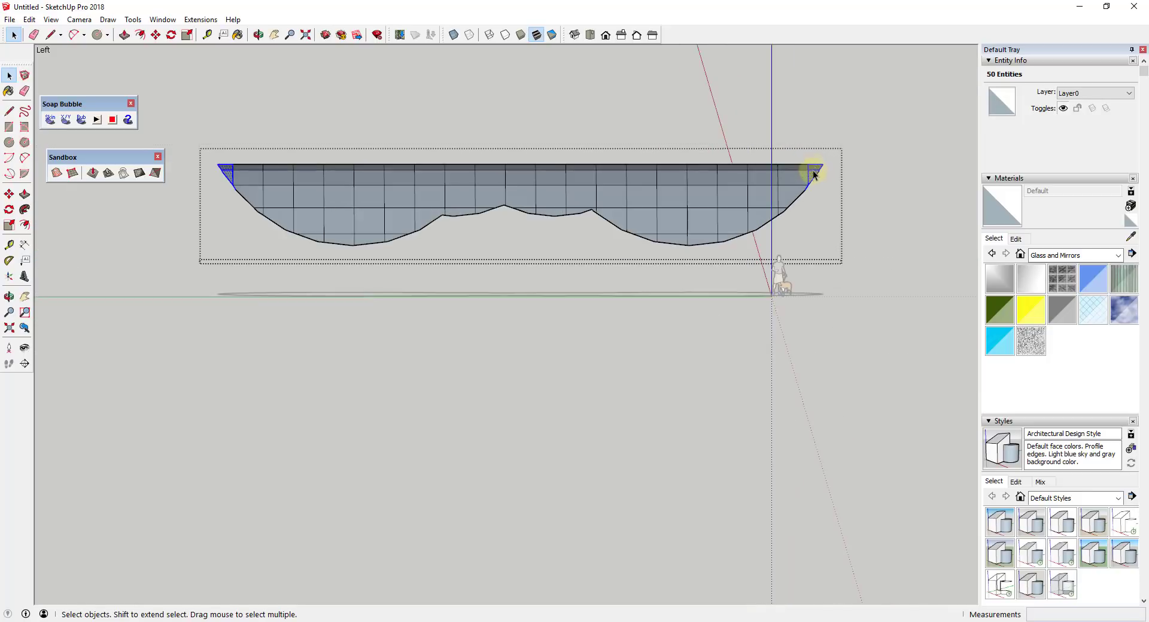
{"action": "left_click_drag", "start_coordinate": [806, 154], "coordinate": [821, 184]}
{"action": "scroll", "coordinate": [813, 158], "scroll_direction": "down", "scroll_amount": 3}
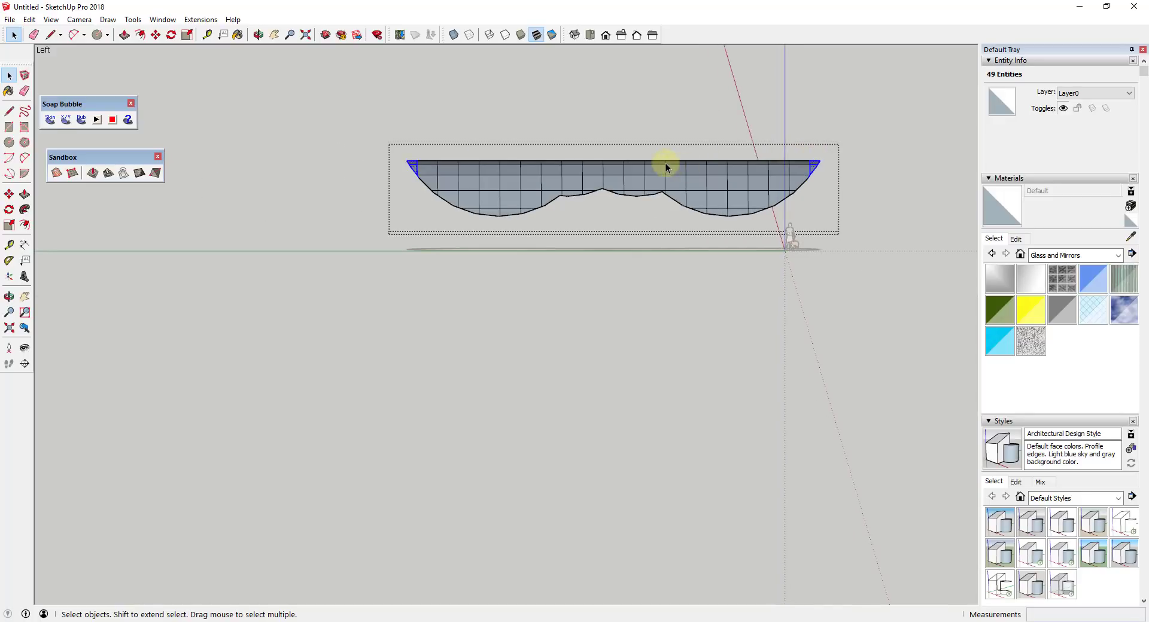
Step: Try lowering both ends of the ridge with Smoove at a 35' radius, then undo it
{"action": "middle_click_drag", "start_coordinate": [662, 161], "coordinate": [730, 192]}
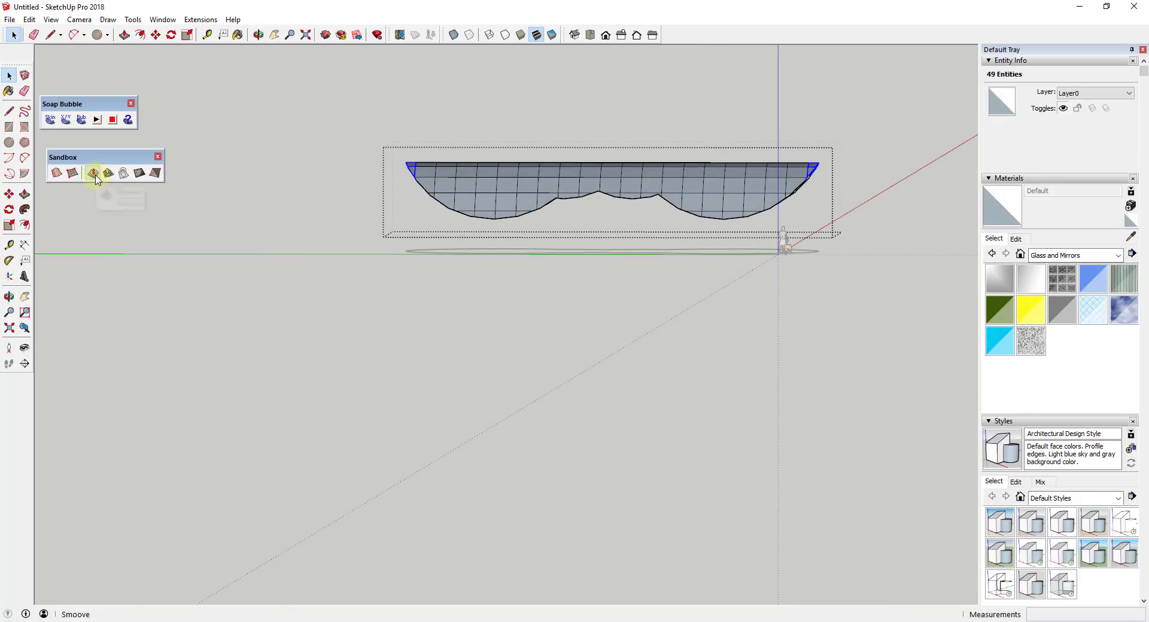
{"action": "left_click", "coordinate": [95, 175]}
{"action": "left_click", "coordinate": [400, 169]}
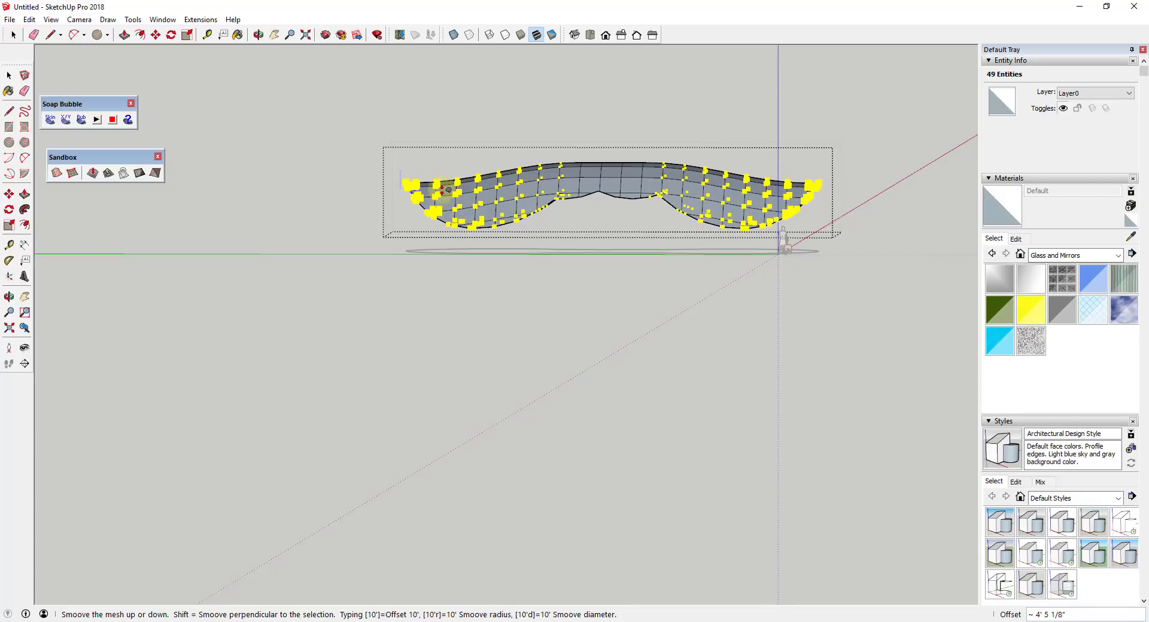
{"action": "left_click", "coordinate": [424, 180]}
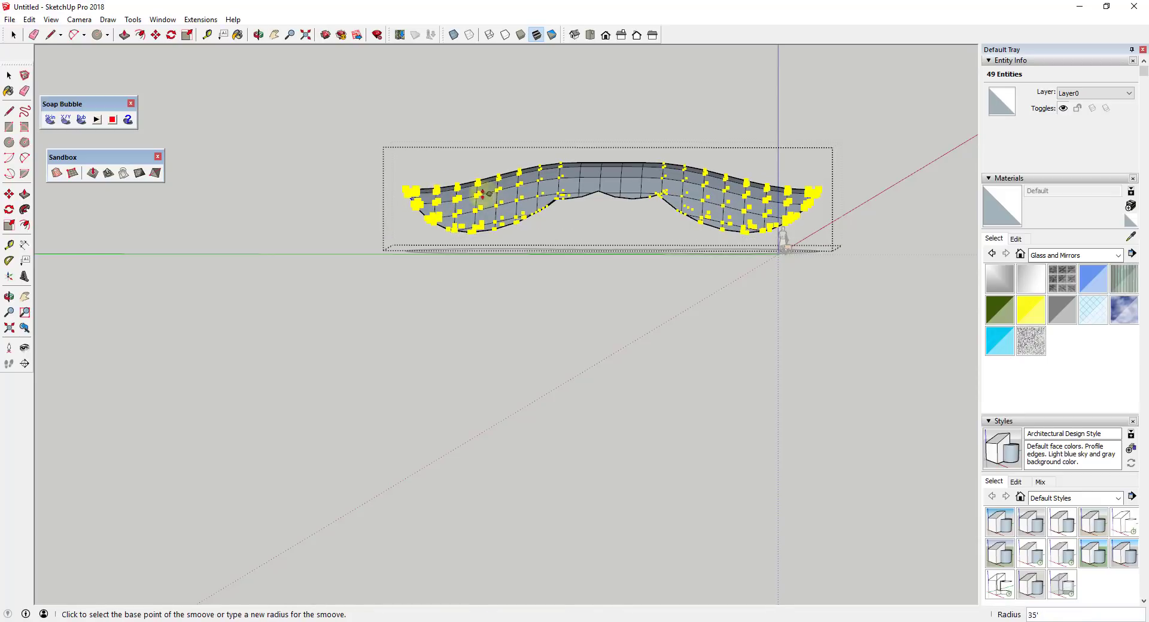
{"action": "key", "text": "ctrl+z"}
Step: Lower both ends of the ridge with Smoove at a 50' radius, then raise them back about 3' 7"
{"action": "left_click", "coordinate": [789, 195]}
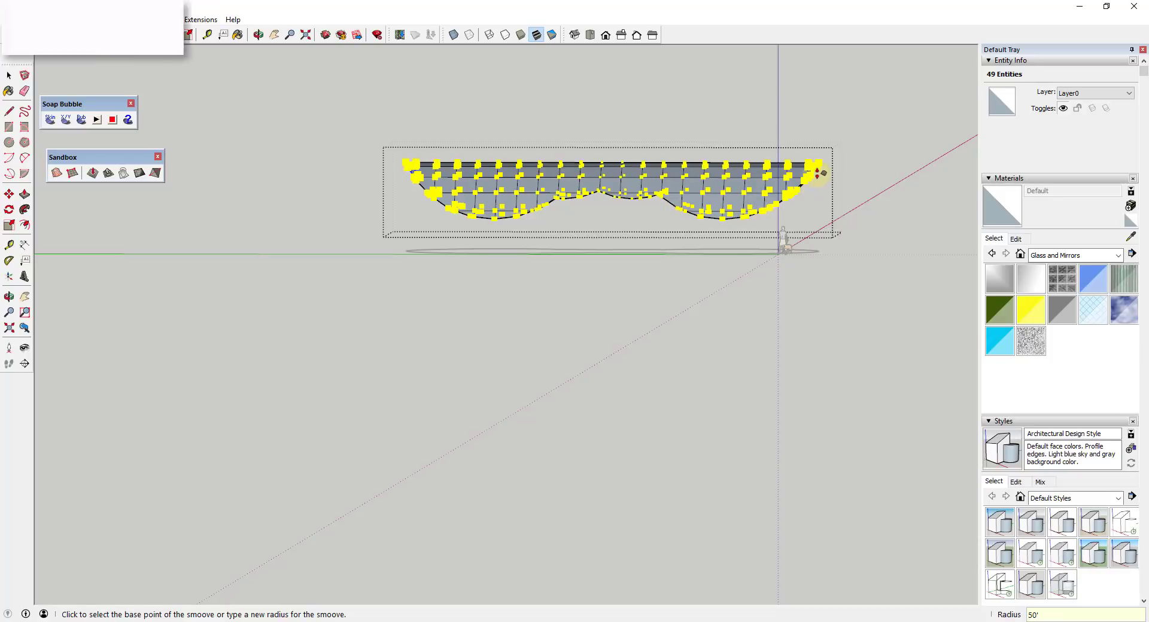
{"action": "left_click", "coordinate": [817, 185]}
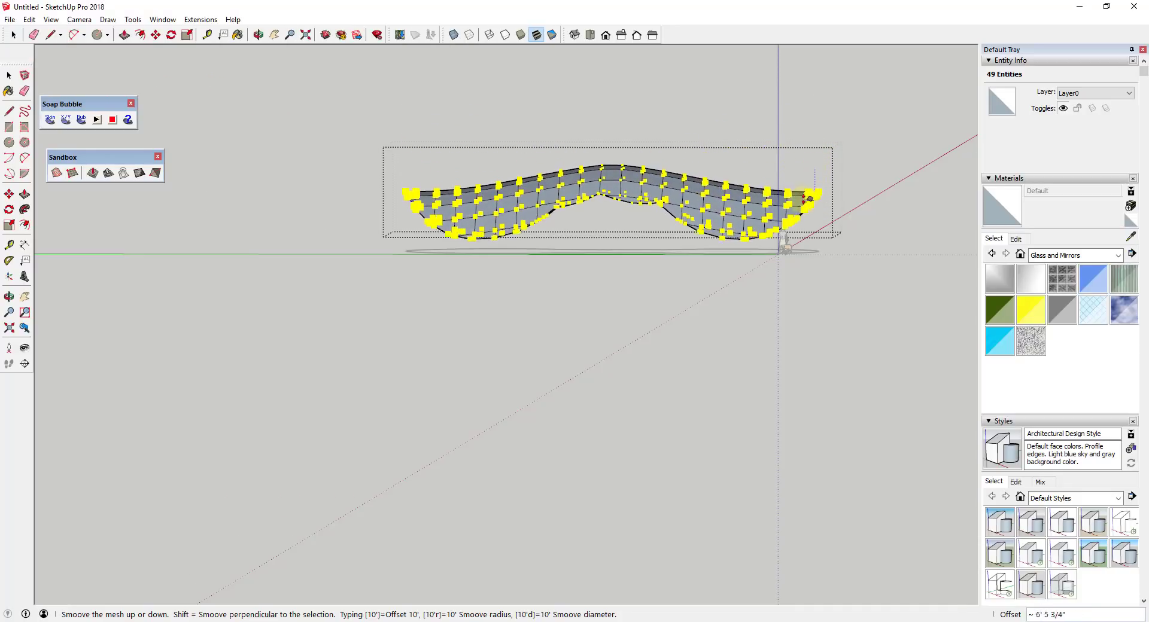
{"action": "left_click", "coordinate": [823, 222]}
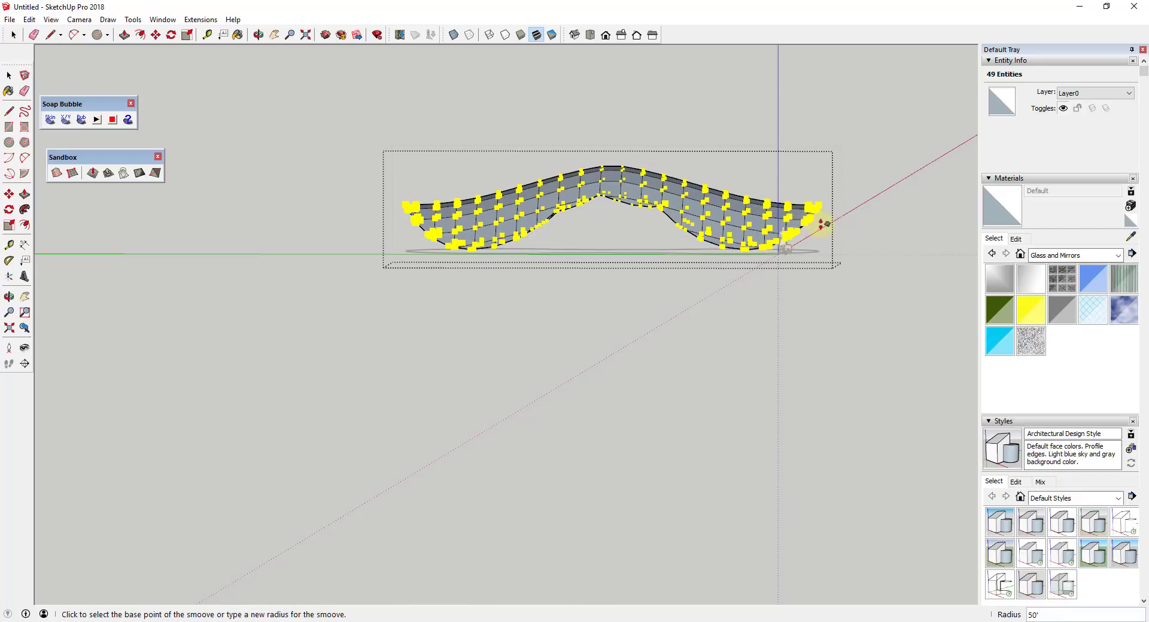
{"action": "left_click", "coordinate": [811, 215]}
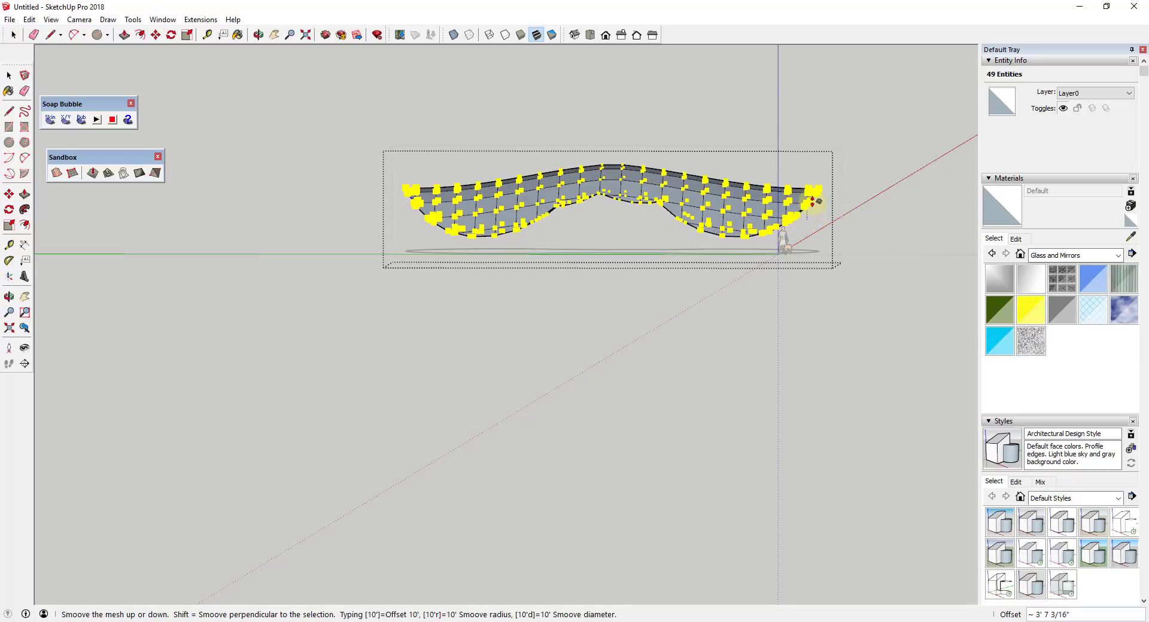
{"action": "left_click", "coordinate": [814, 204]}
Step: Close the mesh group and view the whole curved surface at an angle
{"action": "key", "text": "space"}
{"action": "left_click", "coordinate": [848, 220]}
{"action": "middle_click_drag", "start_coordinate": [848, 220], "coordinate": [662, 256]}
Step: Reverse the faces of the curved mesh surface inside its group, then close the group
{"action": "left_click", "coordinate": [640, 229]}
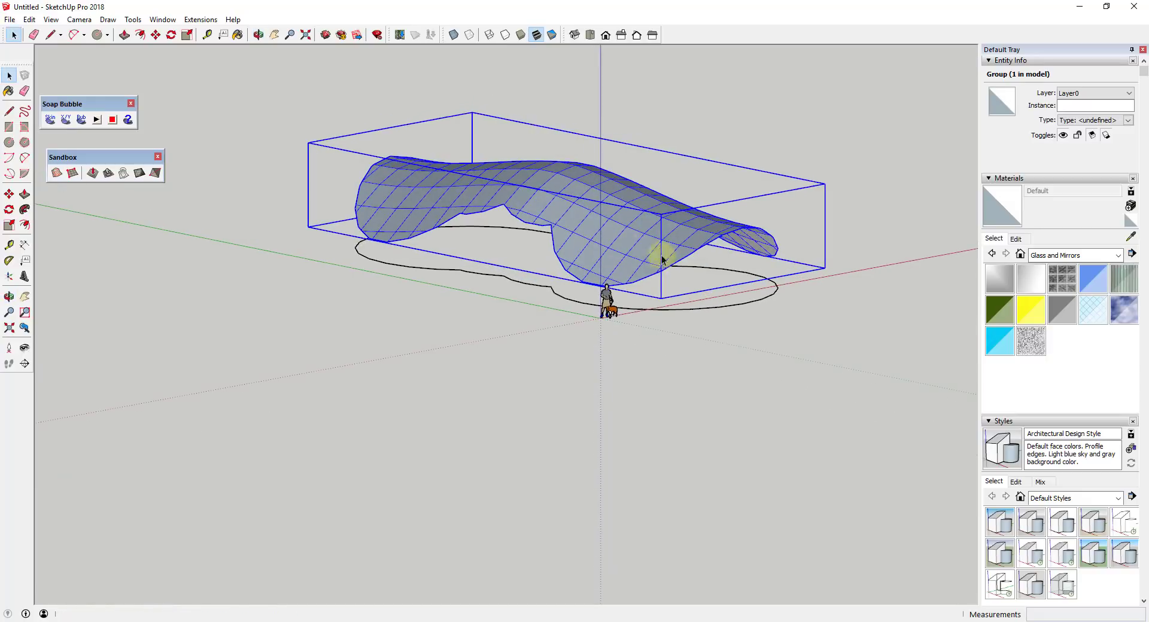
{"action": "double_click", "coordinate": [632, 238]}
{"action": "right_click", "coordinate": [631, 234]}
{"action": "left_click", "coordinate": [630, 233]}
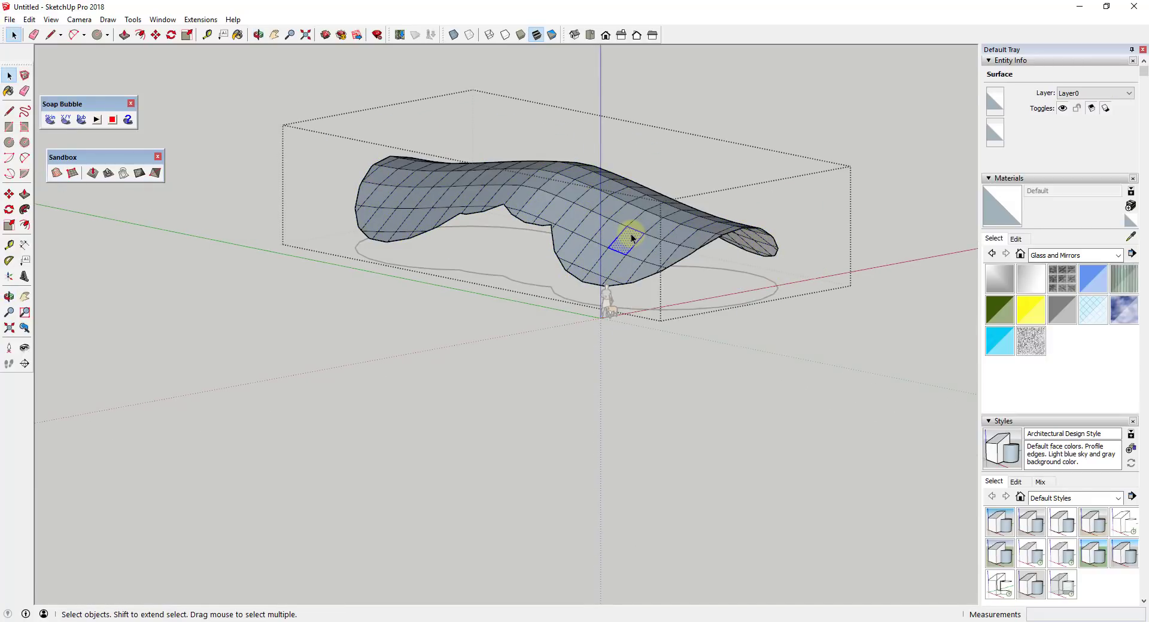
{"action": "right_click", "coordinate": [631, 235]}
{"action": "left_click", "coordinate": [673, 364]}
{"action": "left_click", "coordinate": [971, 346]}
{"action": "middle_click_drag", "start_coordinate": [972, 345], "coordinate": [578, 271]}
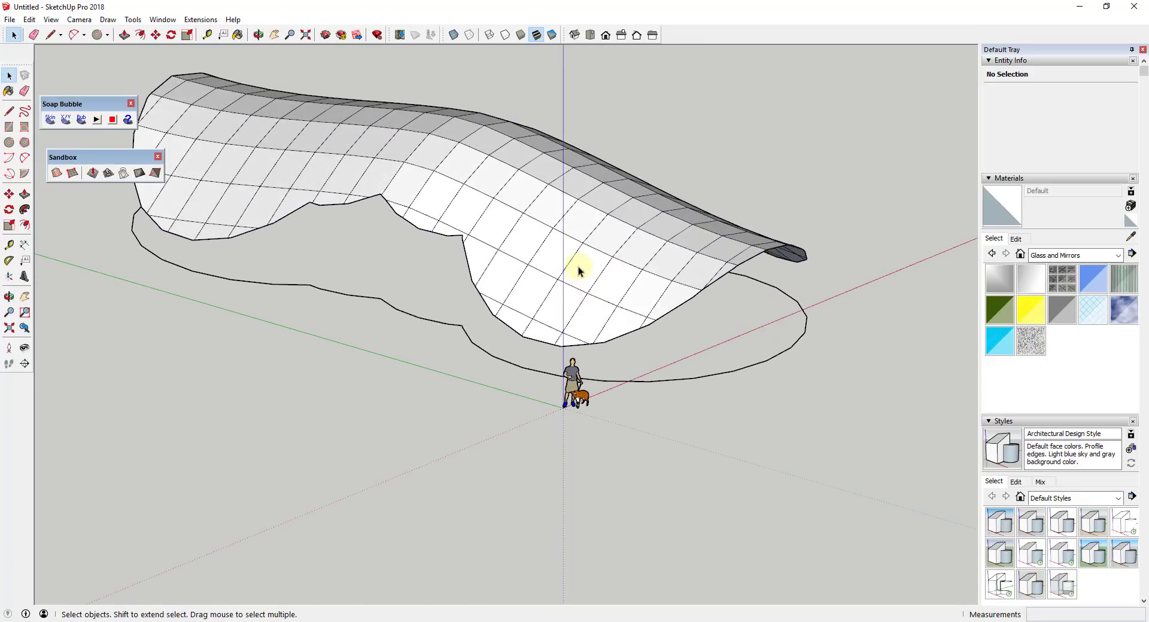
Step: Examine the canopy's faces and scalloped edges from several angles with its group open, then close the group
{"action": "left_click", "coordinate": [576, 225]}
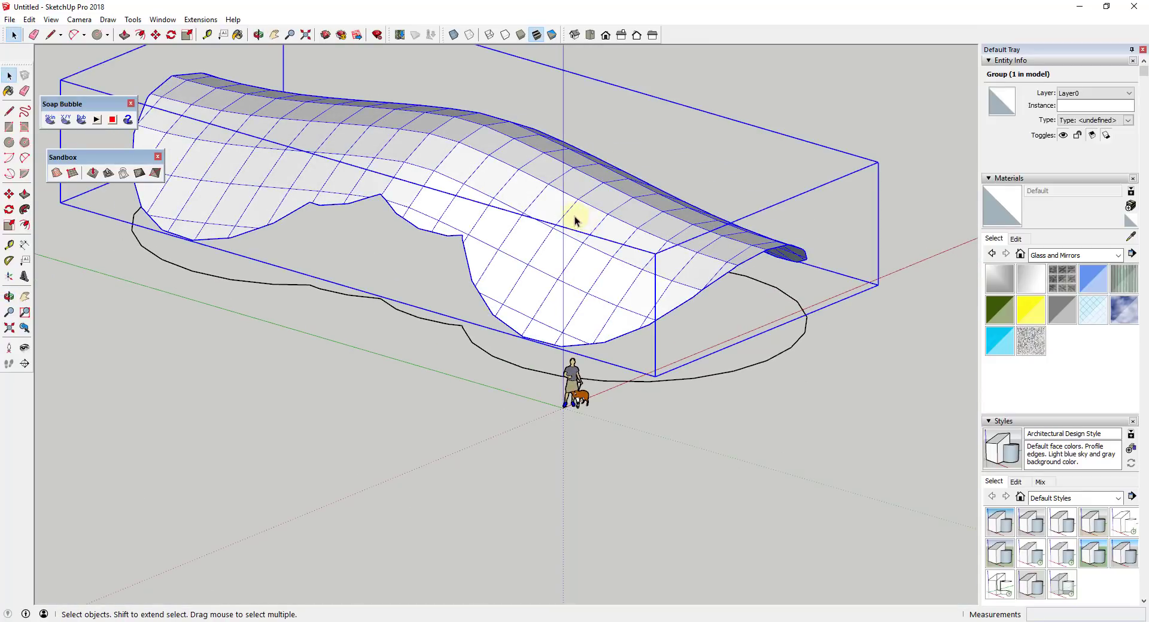
{"action": "double_click", "coordinate": [576, 224]}
{"action": "middle_click_drag", "start_coordinate": [575, 224], "coordinate": [440, 173]}
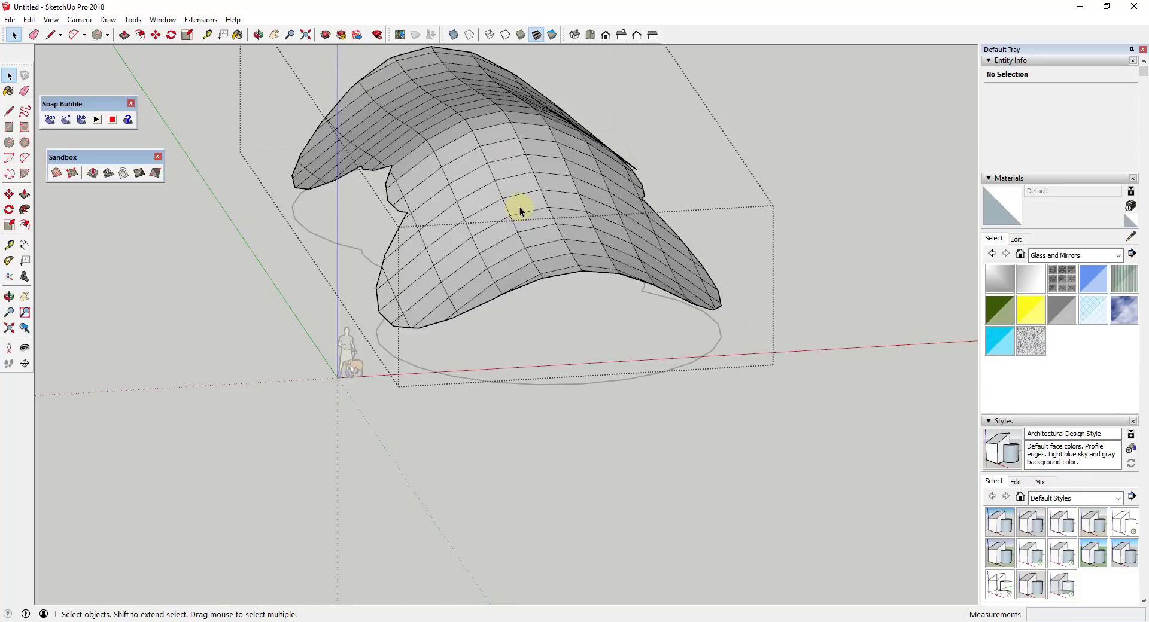
{"action": "middle_click_drag", "start_coordinate": [519, 211], "coordinate": [674, 282]}
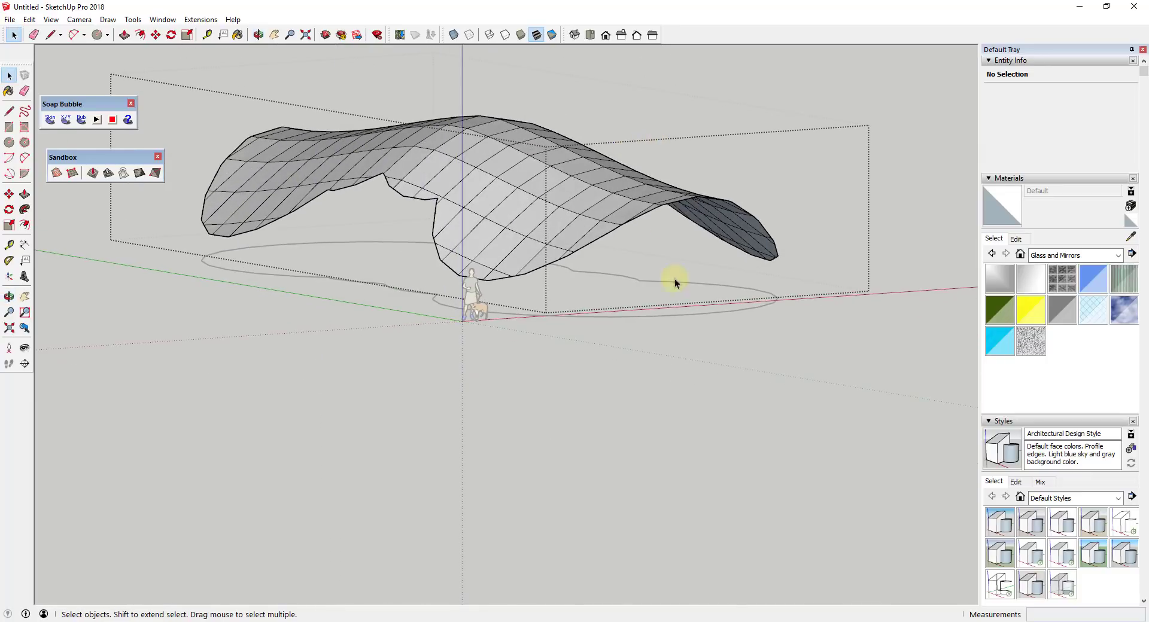
{"action": "left_click", "coordinate": [724, 246]}
{"action": "middle_click_drag", "start_coordinate": [724, 245], "coordinate": [327, 260]}
{"action": "left_click", "coordinate": [381, 242]}
Step: Draw two vertical lines from the canopy's edge to the ground outline, at the far lobe's low point and the inner end of that lobe
{"action": "key", "text": "l"}
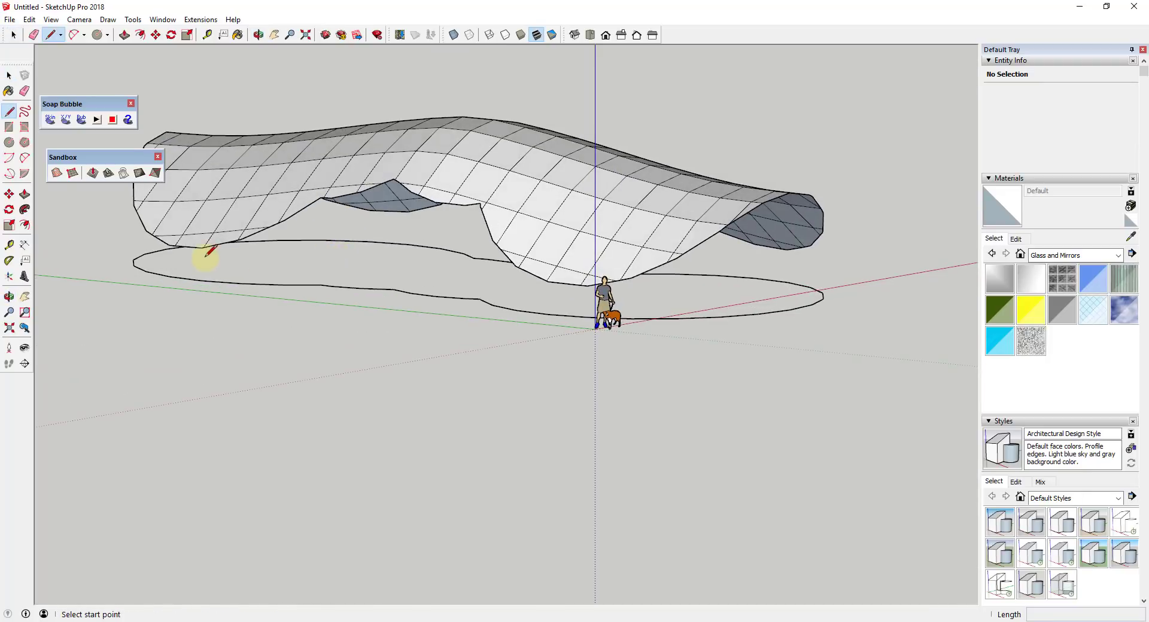
{"action": "left_click", "coordinate": [201, 248]}
{"action": "left_click", "coordinate": [201, 279]}
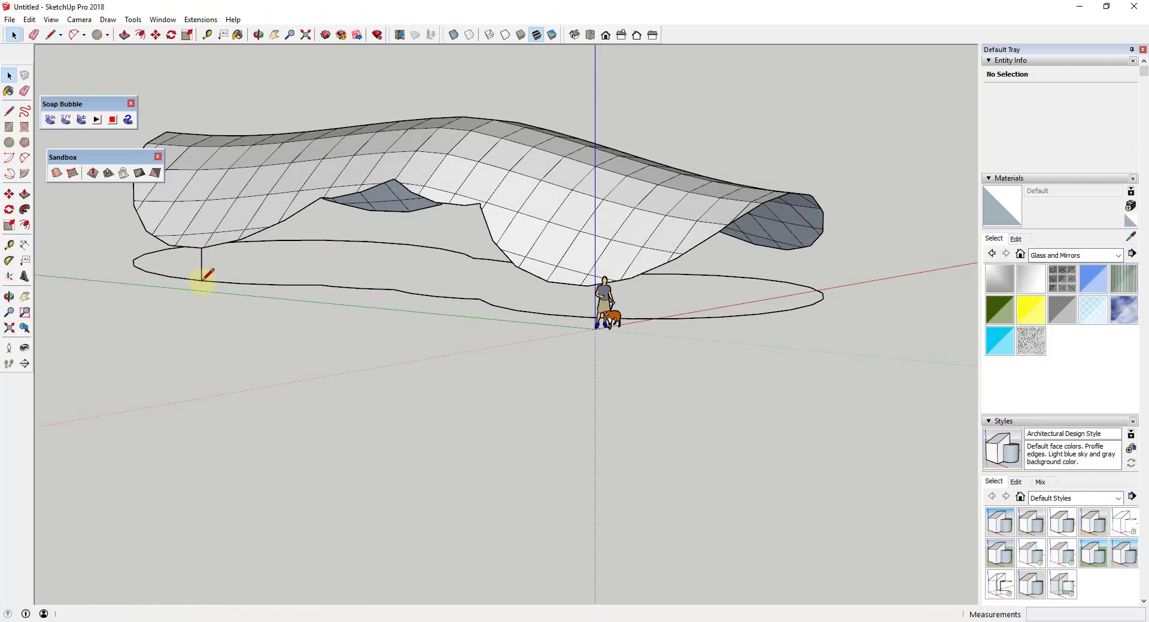
{"action": "left_click", "coordinate": [322, 197]}
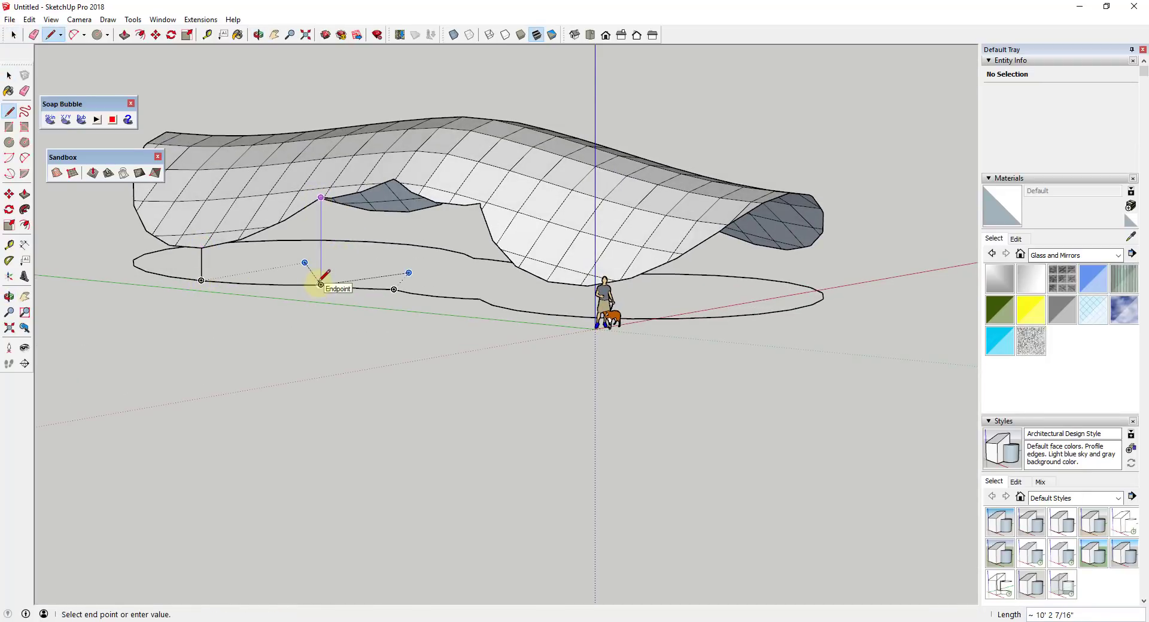
{"action": "left_click", "coordinate": [322, 285]}
{"action": "key", "text": "space"}
{"action": "key", "text": "l"}
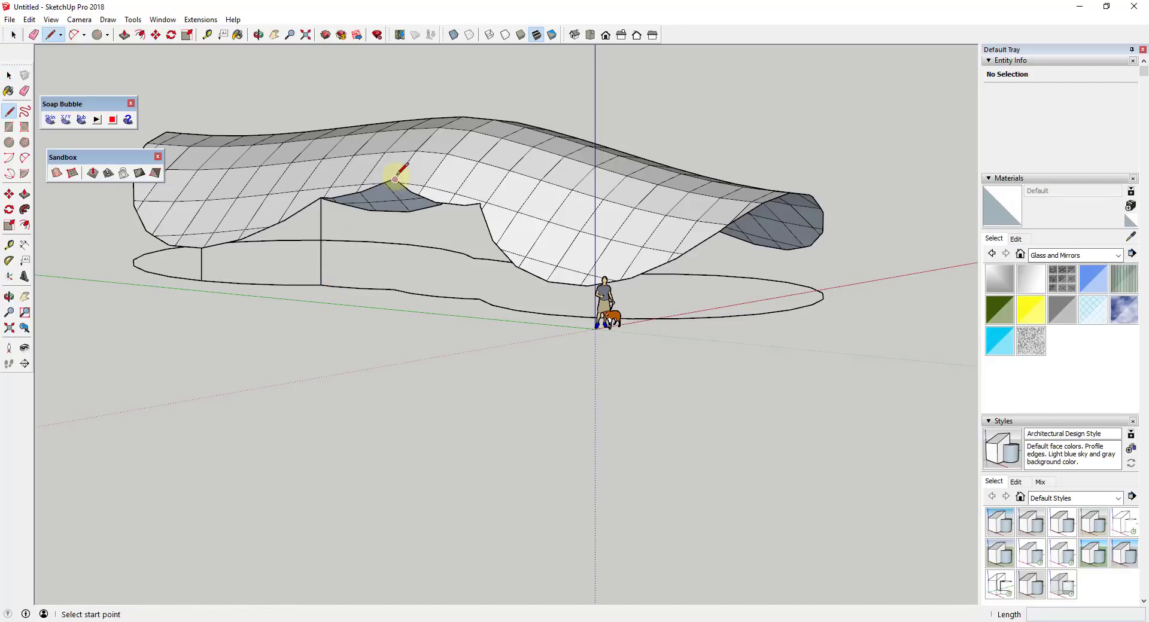
{"action": "left_click", "coordinate": [395, 179]}
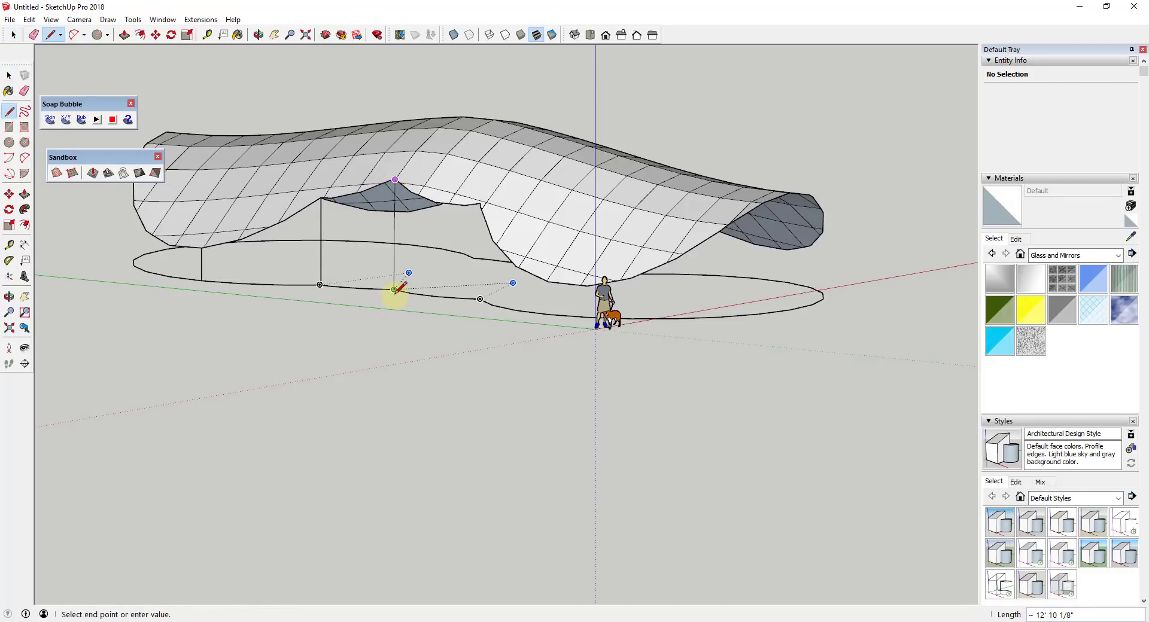
{"action": "key", "text": "space"}
Step: Draw two vertical lines joining the two peaks of the canopy's middle opening with the matching vertices of the ground outline
{"action": "scroll", "coordinate": [388, 245], "scroll_direction": "up", "scroll_amount": 2}
{"action": "middle_click_drag", "start_coordinate": [388, 246], "coordinate": [408, 277]}
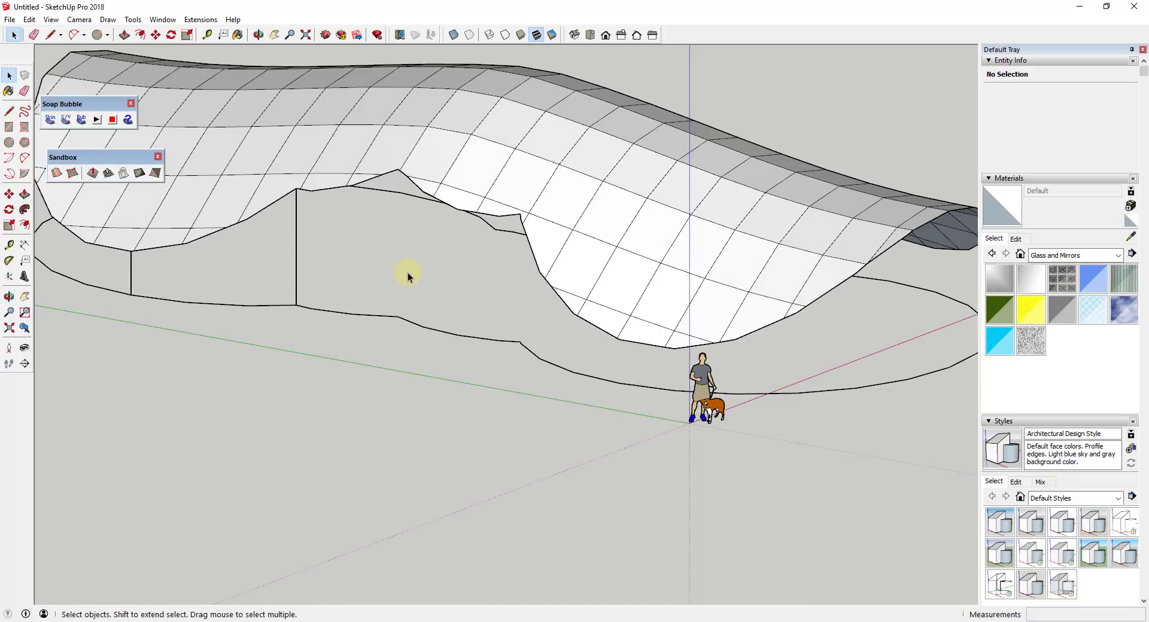
{"action": "key", "text": "l"}
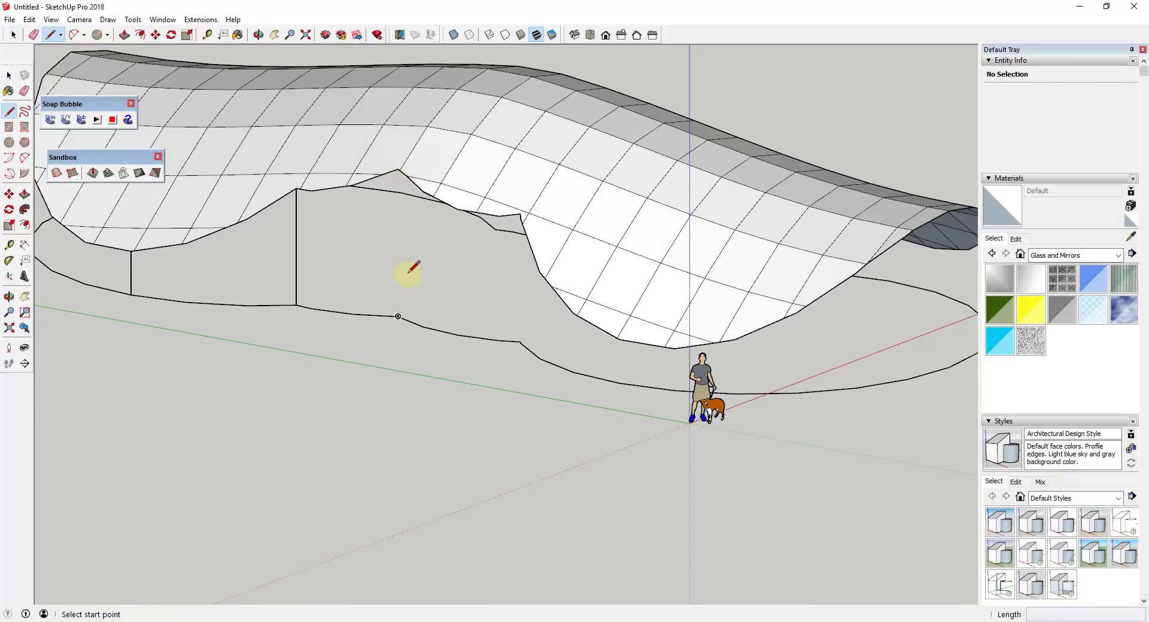
{"action": "left_click", "coordinate": [398, 316]}
{"action": "left_click", "coordinate": [398, 171]}
{"action": "key", "text": "space"}
{"action": "key", "text": "l"}
{"action": "left_click", "coordinate": [519, 215]}
{"action": "left_click", "coordinate": [520, 342]}
{"action": "key", "text": "space"}
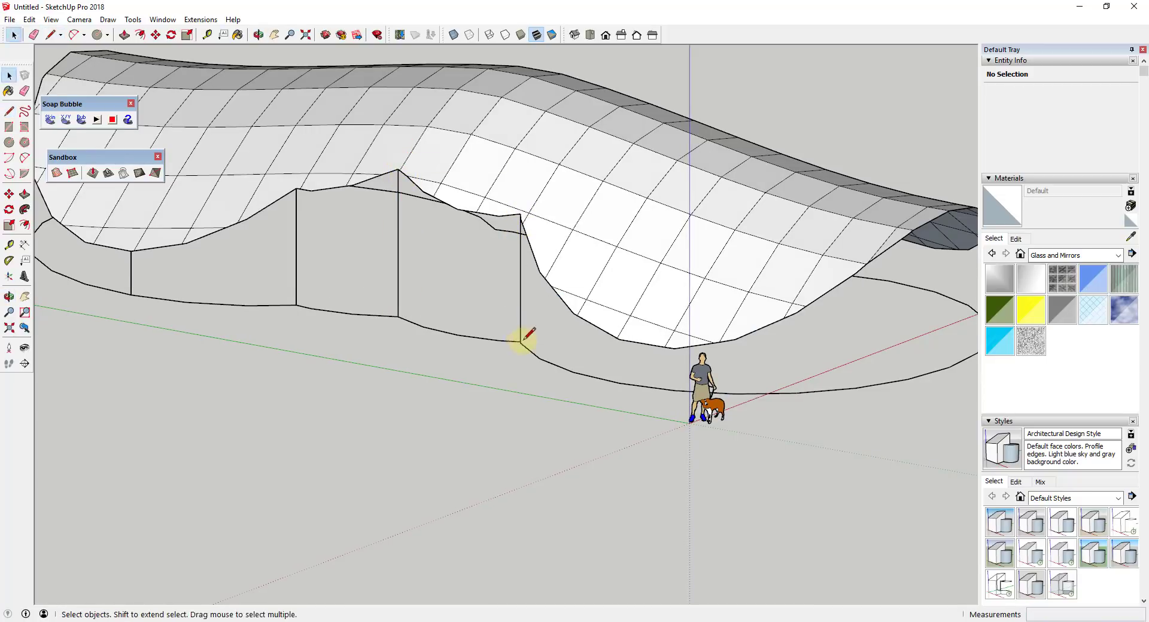
Step: Draw vertical support lines from the near lobe and the remaining end of the canopy down to the ground outline
{"action": "middle_click_drag", "start_coordinate": [528, 334], "coordinate": [551, 351]}
{"action": "key", "text": "l"}
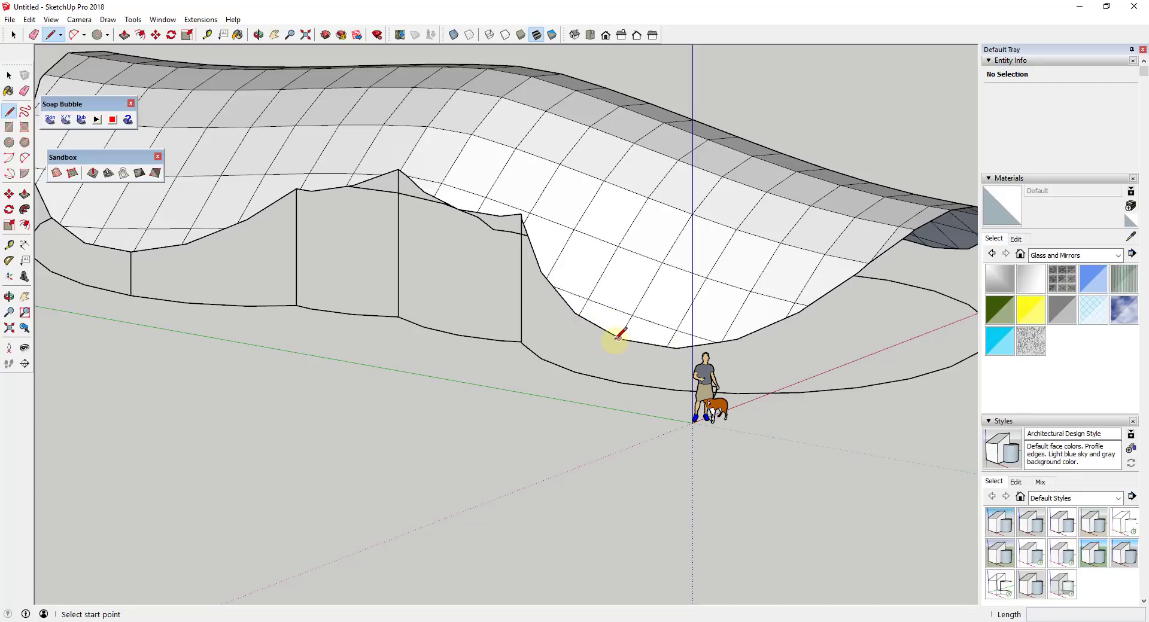
{"action": "left_click", "coordinate": [619, 338]}
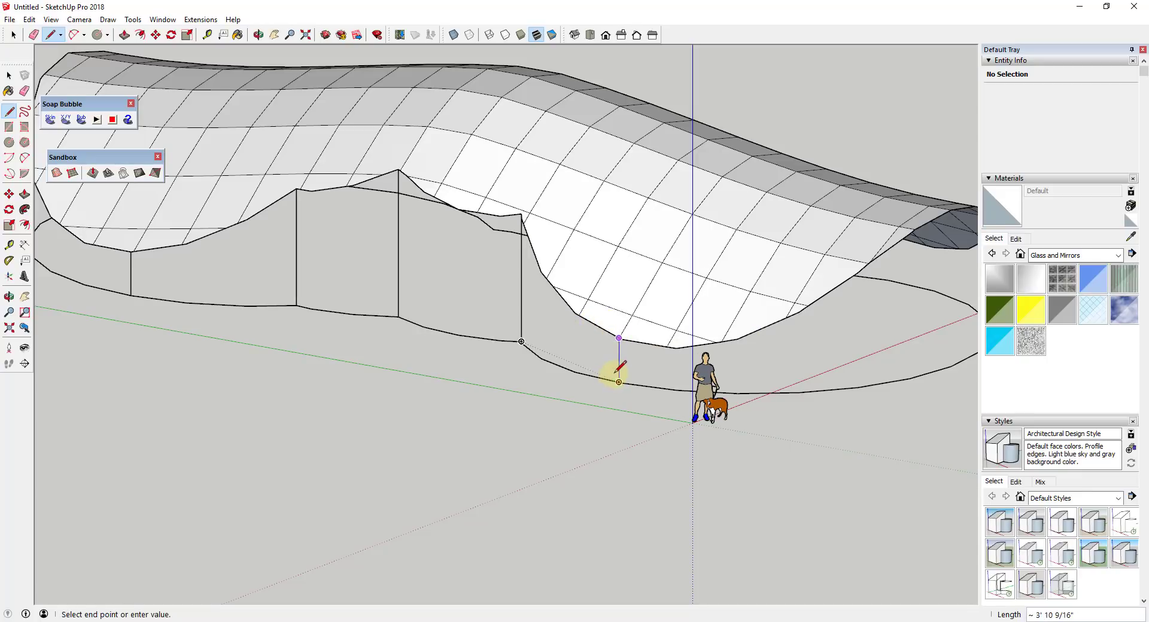
{"action": "left_click", "coordinate": [621, 382]}
{"action": "key", "text": "space"}
{"action": "middle_click_drag", "start_coordinate": [616, 376], "coordinate": [740, 235]}
{"action": "key", "text": "l"}
{"action": "left_click", "coordinate": [701, 304]}
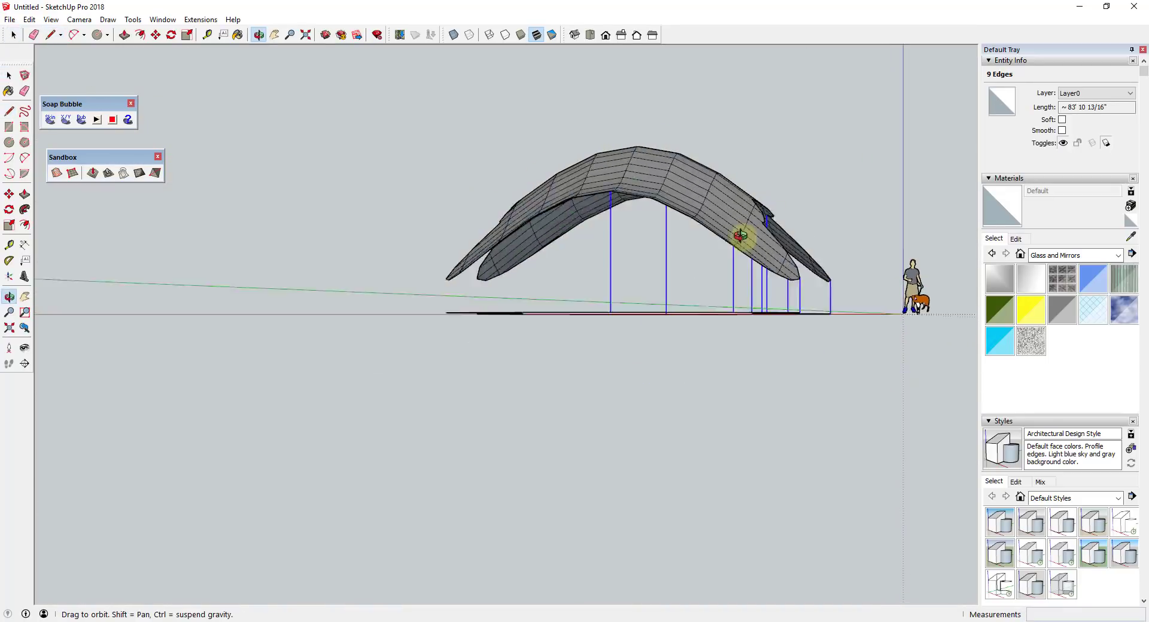
Step: Copy the seven selected vertical lines about 48' along the red axis to the other side of the canopy
{"action": "key", "text": "m"}
{"action": "left_click", "coordinate": [759, 249]}
{"action": "key", "text": "ctrl"}
{"action": "left_click", "coordinate": [334, 246]}
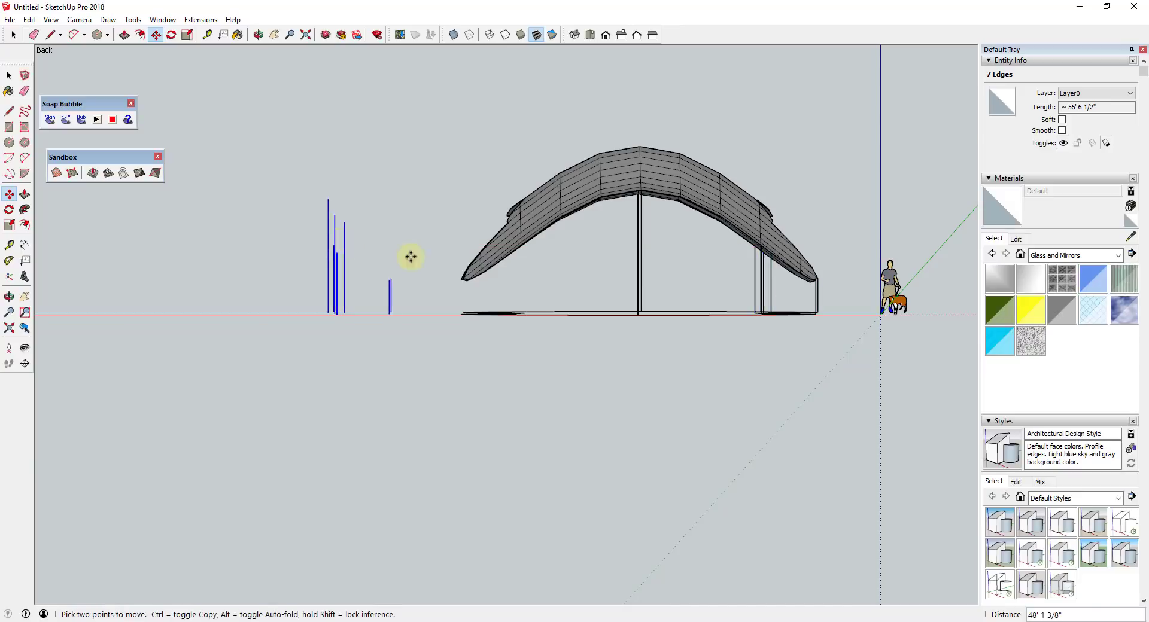
Step: Mirror the seven copied lines along the red direction with the Scale tool
{"action": "middle_click_drag", "start_coordinate": [410, 257], "coordinate": [389, 339]}
{"action": "key", "text": "s"}
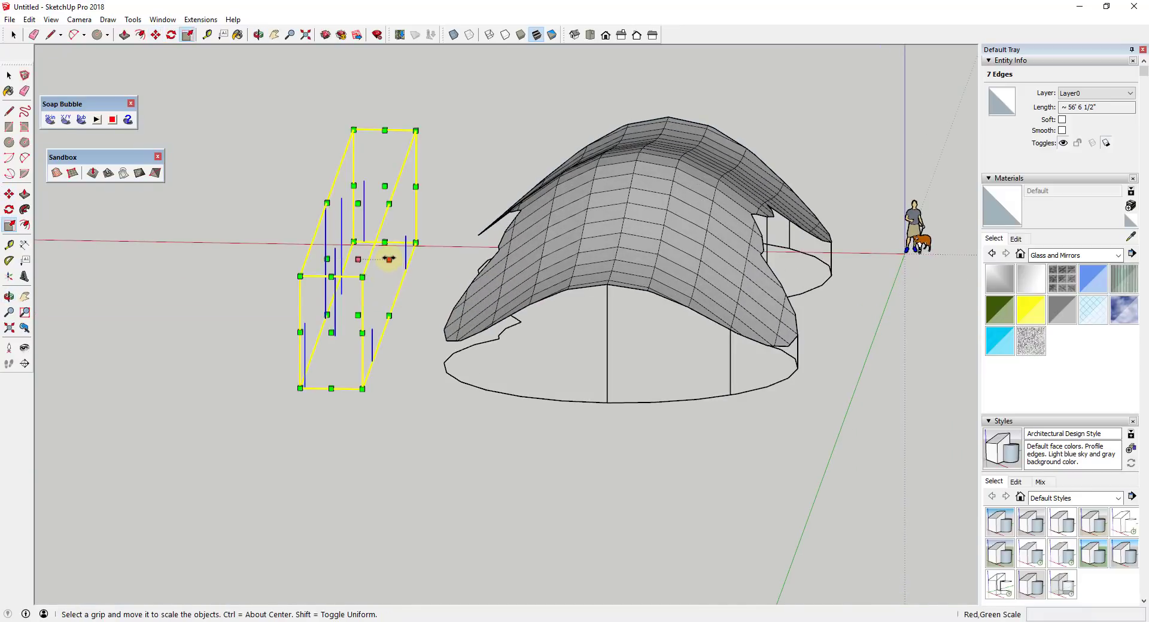
{"action": "left_click_drag", "start_coordinate": [389, 258], "coordinate": [327, 258]}
Step: Move the mirrored lines along the red axis onto the opposite side of the ground outline
{"action": "key", "text": "m"}
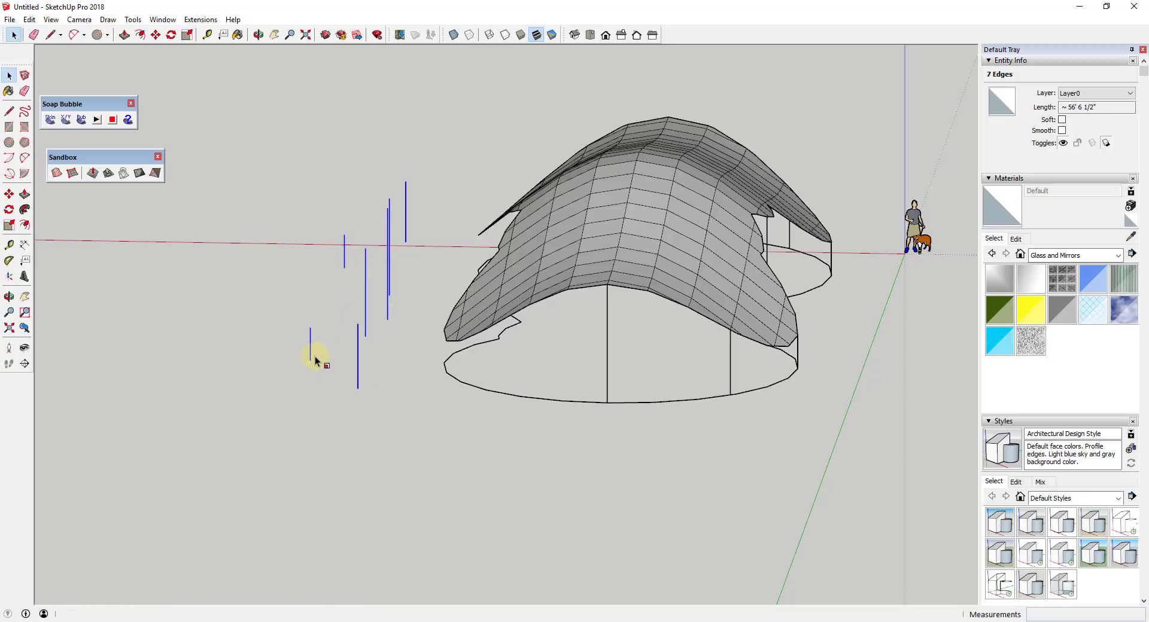
{"action": "left_click", "coordinate": [310, 361]}
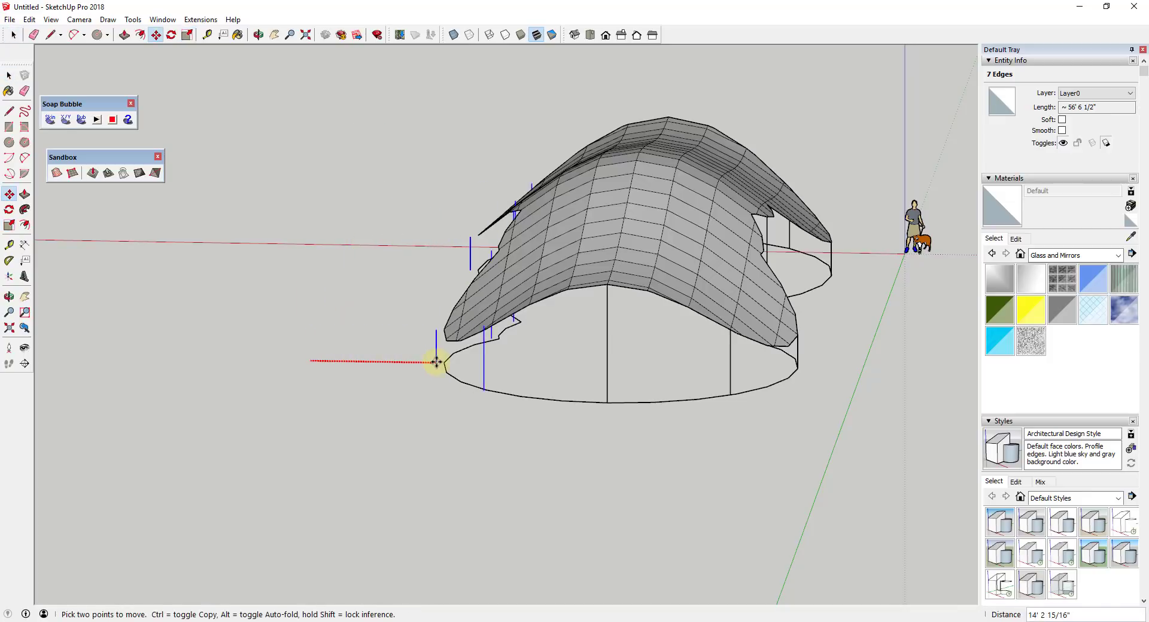
{"action": "mouse_move", "coordinate": [446, 363]}
{"action": "middle_mouse_down"}
{"action": "mouse_move", "coordinate": [688, 290]}
{"action": "mouse_move", "coordinate": [733, 312]}
{"action": "mouse_move", "coordinate": [874, 317]}
{"action": "middle_mouse_up"}
{"action": "scroll", "coordinate": [236, 293], "scroll_direction": "up", "scroll_amount": 10}
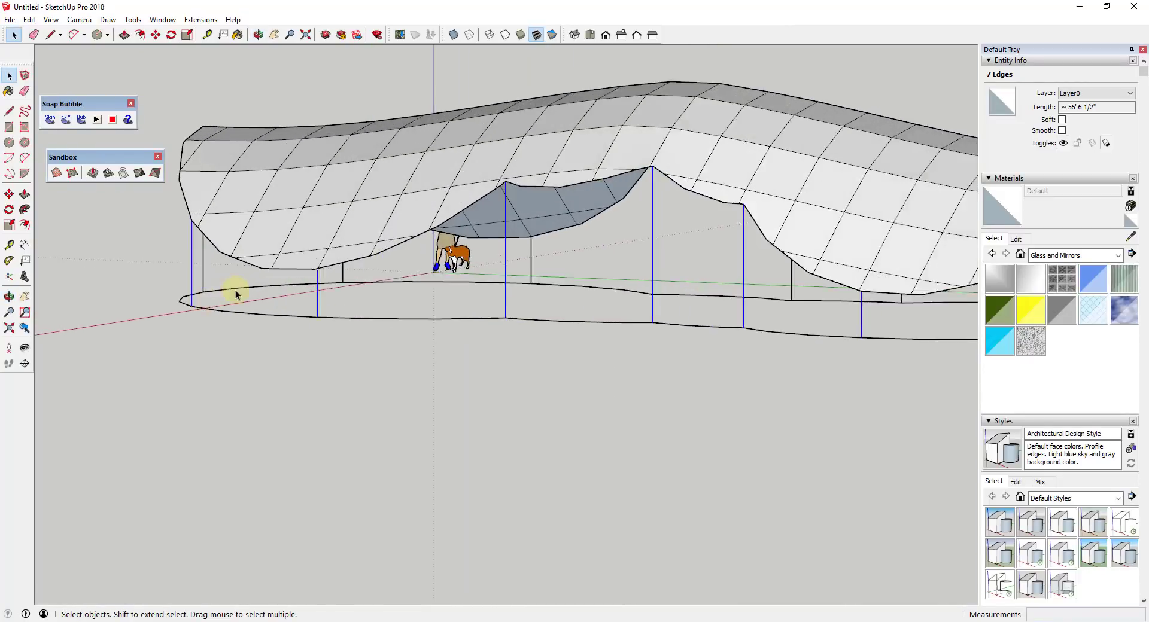
Step: Erase the copied line under the end lobe and draw a new vertical line from a vertex at the lobe's lower edge
{"action": "key", "text": "e"}
{"action": "left_click", "coordinate": [348, 308]}
{"action": "key", "text": "space"}
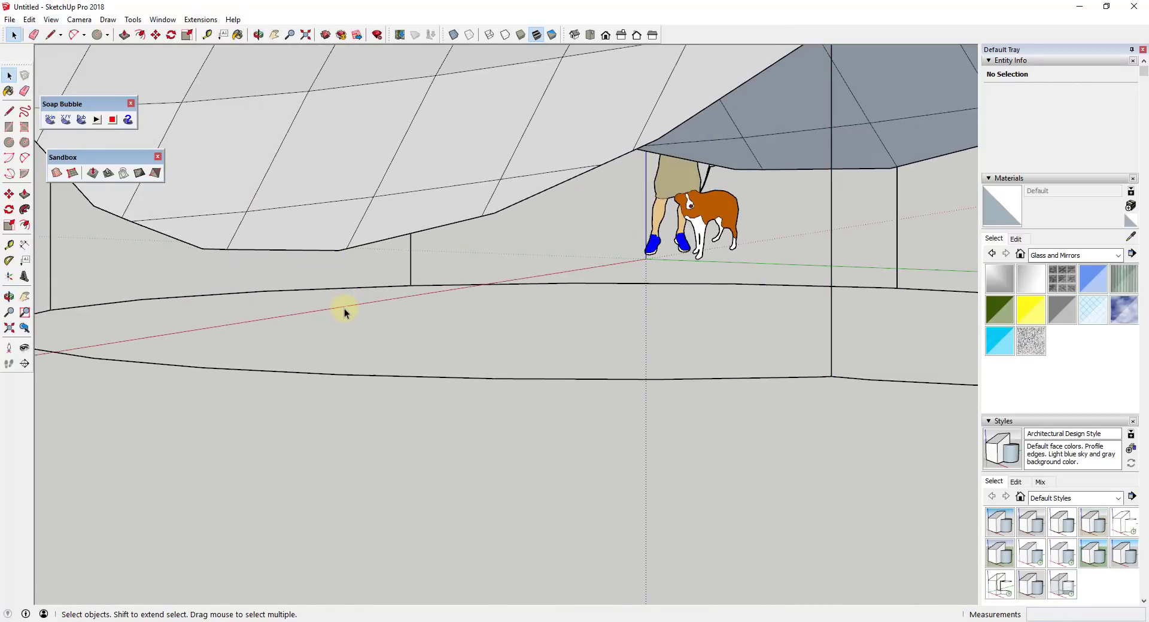
{"action": "key", "text": "l"}
{"action": "left_click", "coordinate": [335, 250]}
Step: Convert the vertical support lines around the canopy into cylindrical posts
{"action": "scroll", "coordinate": [295, 456], "scroll_direction": "down", "scroll_amount": 5}
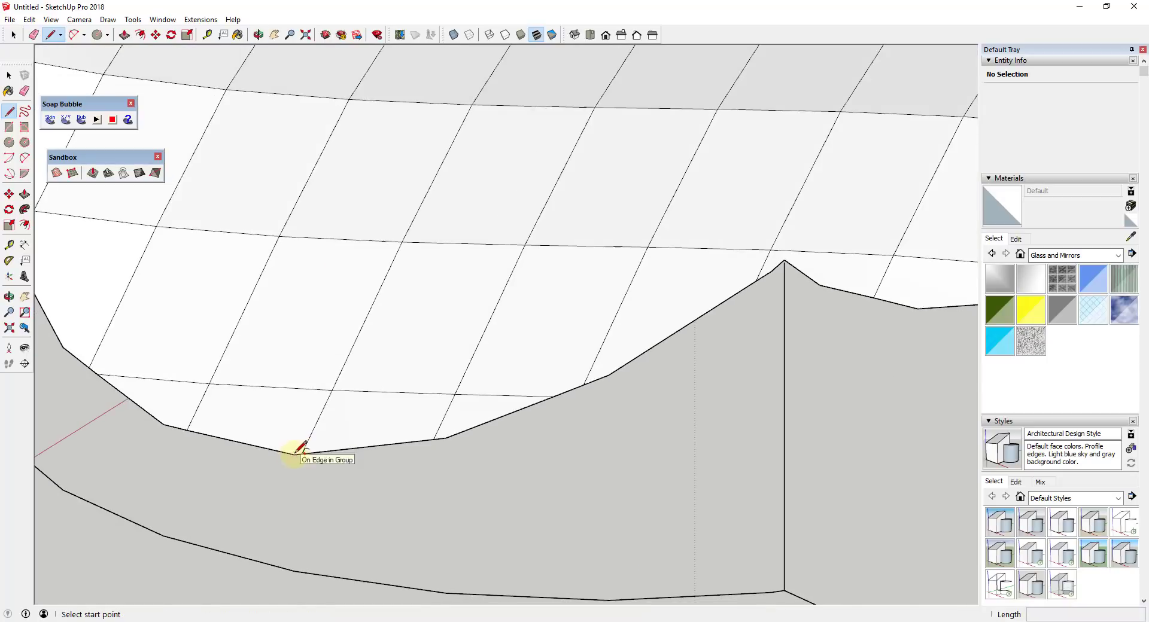
{"action": "middle_click_drag", "start_coordinate": [295, 456], "coordinate": [116, 413]}
{"action": "left_click", "coordinate": [162, 19]}
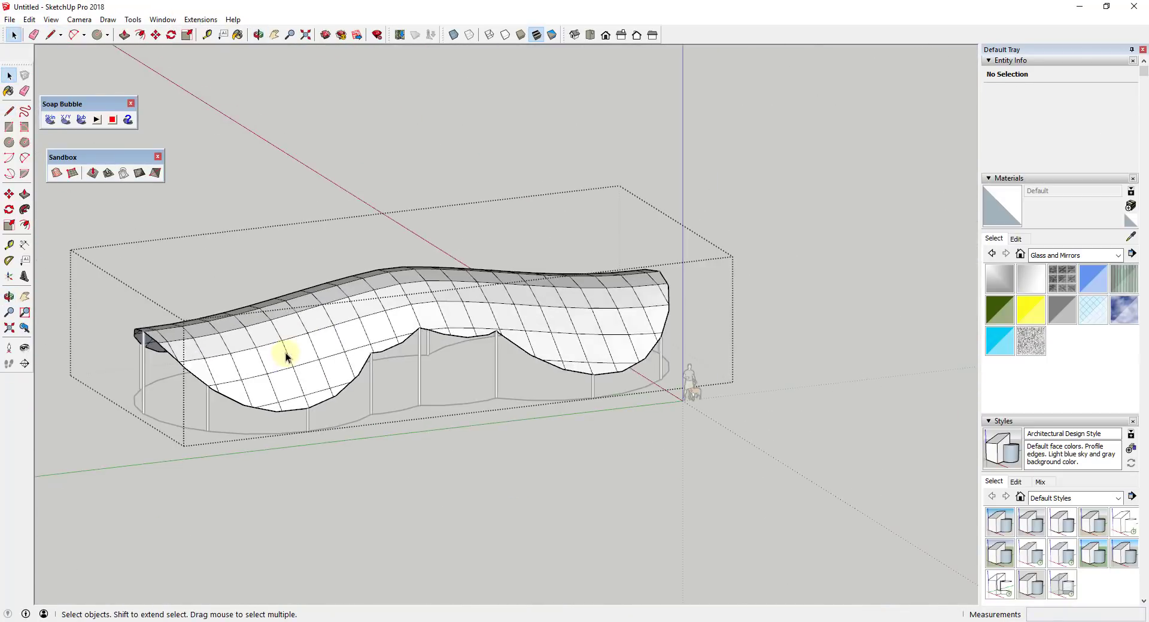
Step: Select the entire canopy mesh inside its group and deselect its faces, keeping only the edges selected
{"action": "scroll", "coordinate": [286, 357], "scroll_direction": "down", "scroll_amount": 3}
{"action": "middle_click_drag", "start_coordinate": [286, 357], "coordinate": [264, 341]}
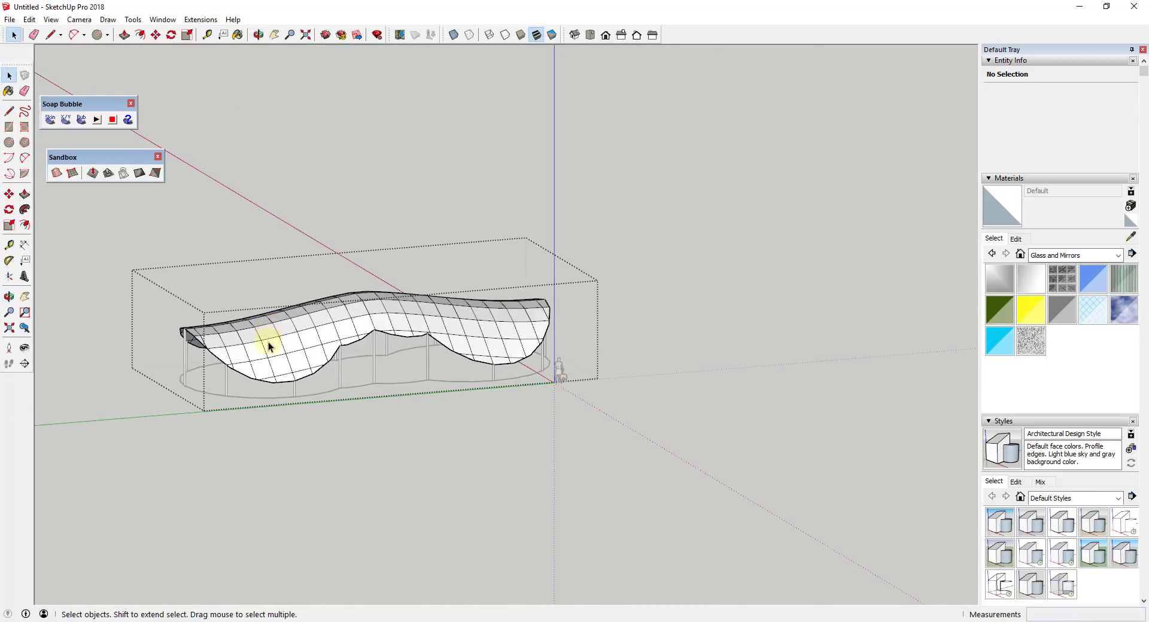
{"action": "scroll", "coordinate": [210, 293], "scroll_direction": "up", "scroll_amount": 2}
{"action": "left_click_drag", "start_coordinate": [122, 240], "coordinate": [623, 403]}
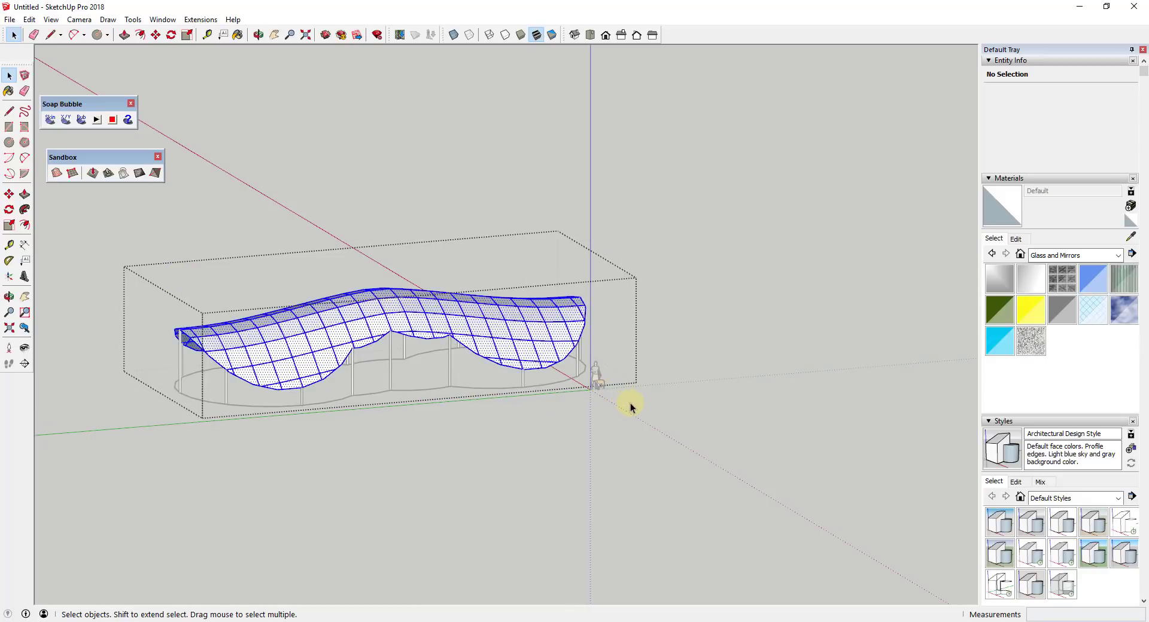
{"action": "mouse_move", "coordinate": [364, 354]}
{"action": "middle_mouse_down"}
{"action": "mouse_move", "coordinate": [351, 328]}
{"action": "mouse_move", "coordinate": [378, 343]}
{"action": "middle_mouse_up"}
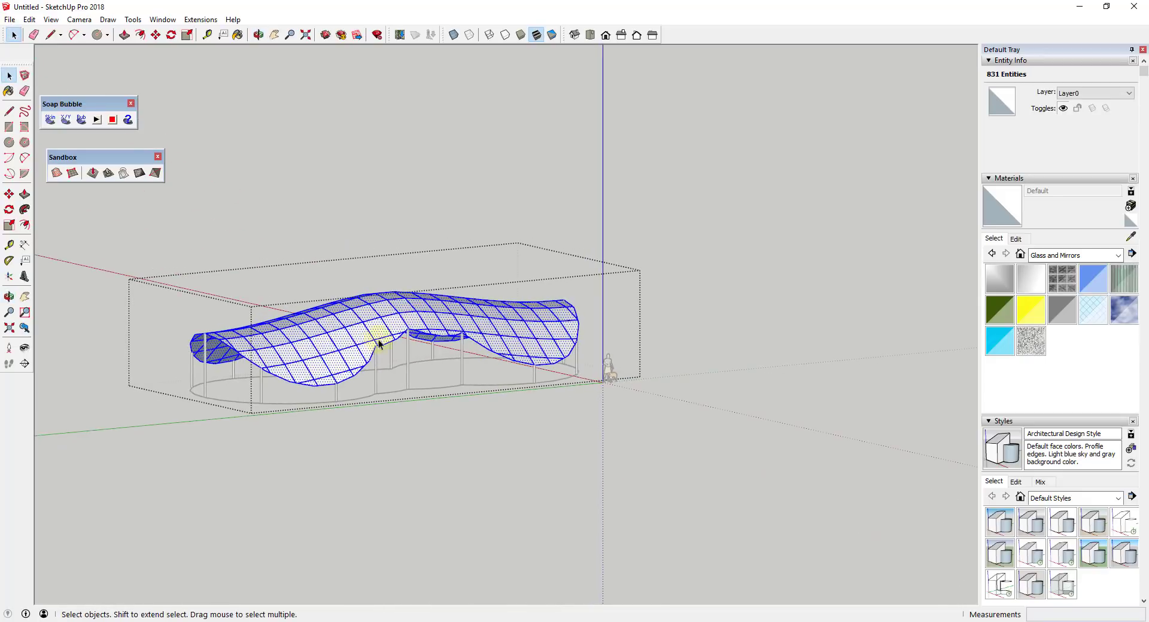
{"action": "scroll", "coordinate": [327, 347], "scroll_direction": "up", "scroll_amount": 3}
{"action": "right_click", "coordinate": [322, 346]}
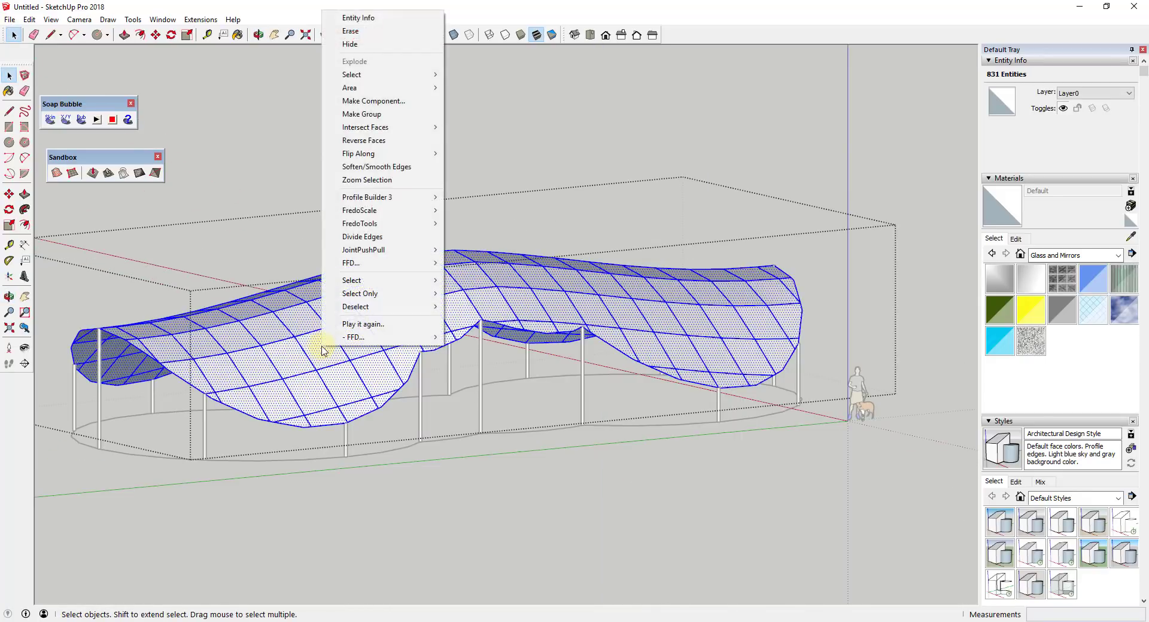
{"action": "mouse_move", "coordinate": [362, 306]}
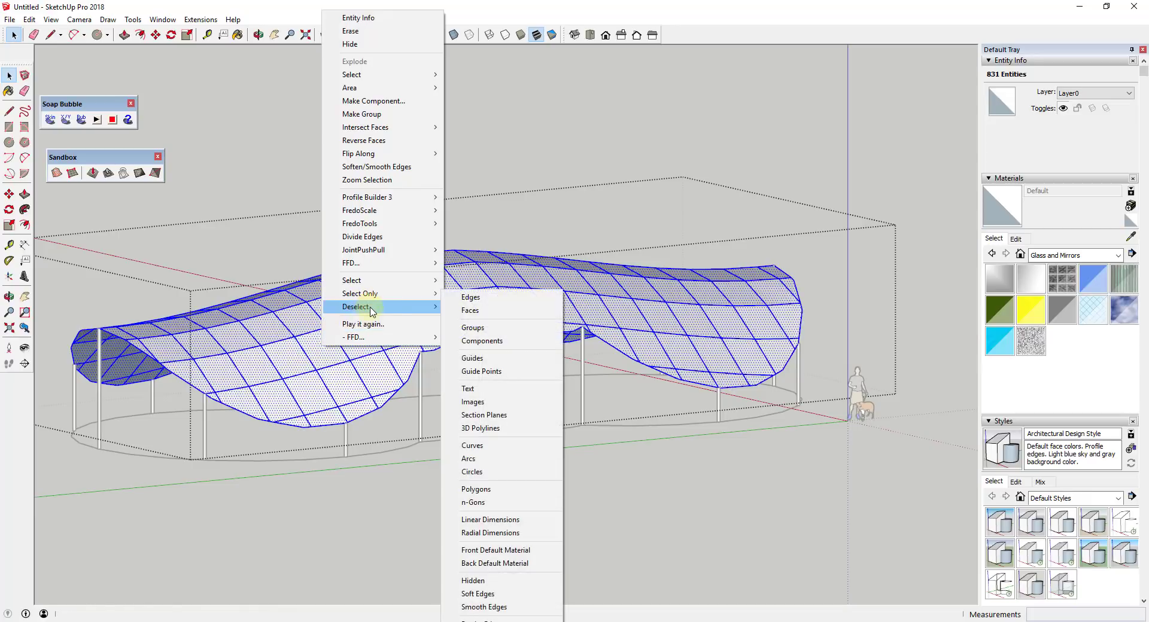
{"action": "left_click", "coordinate": [503, 312]}
{"action": "middle_click_drag", "start_coordinate": [504, 318], "coordinate": [546, 291]}
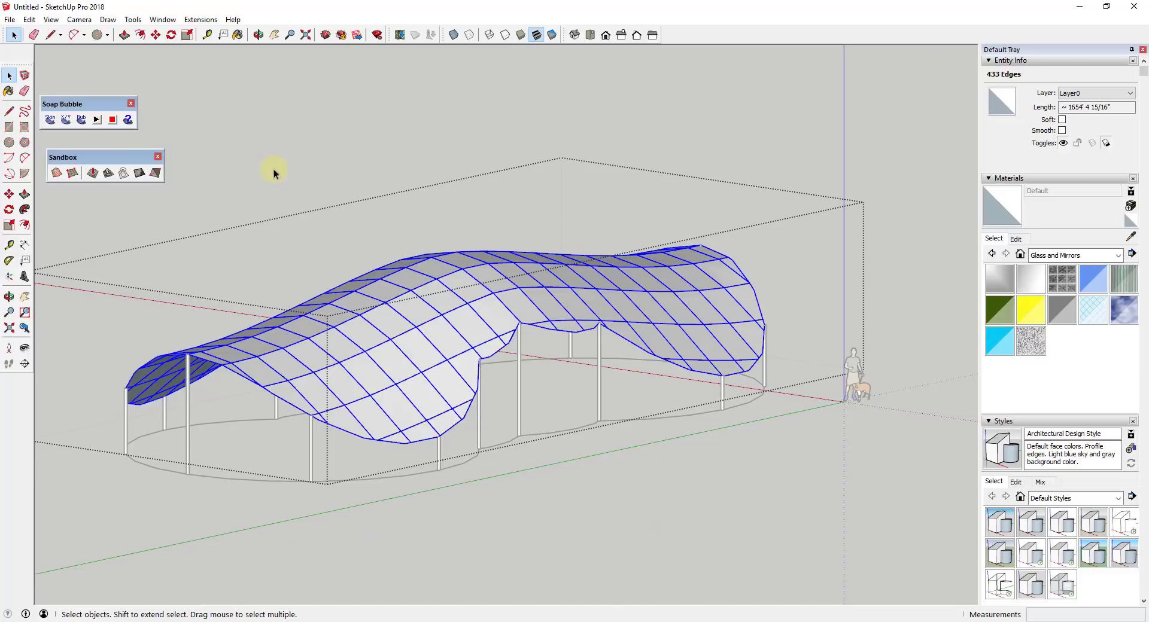
Step: Convert the selected canopy edges into cylinders to form a tubular frame over the mesh
{"action": "left_click", "coordinate": [161, 20]}
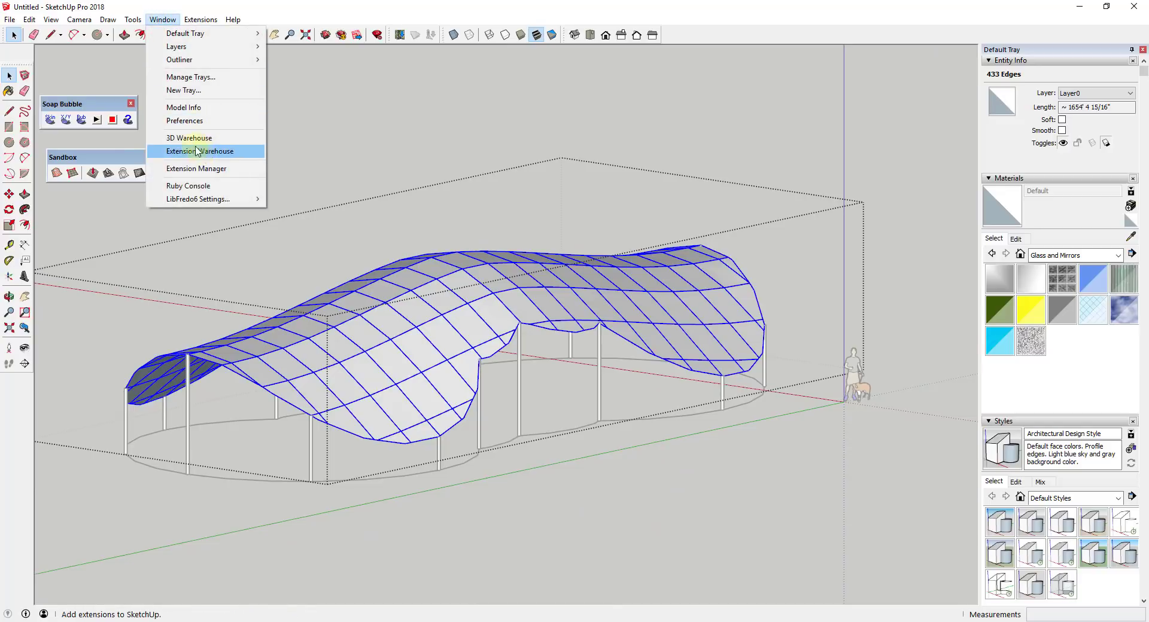
{"action": "mouse_move", "coordinate": [133, 20]}
{"action": "left_click", "coordinate": [240, 326]}
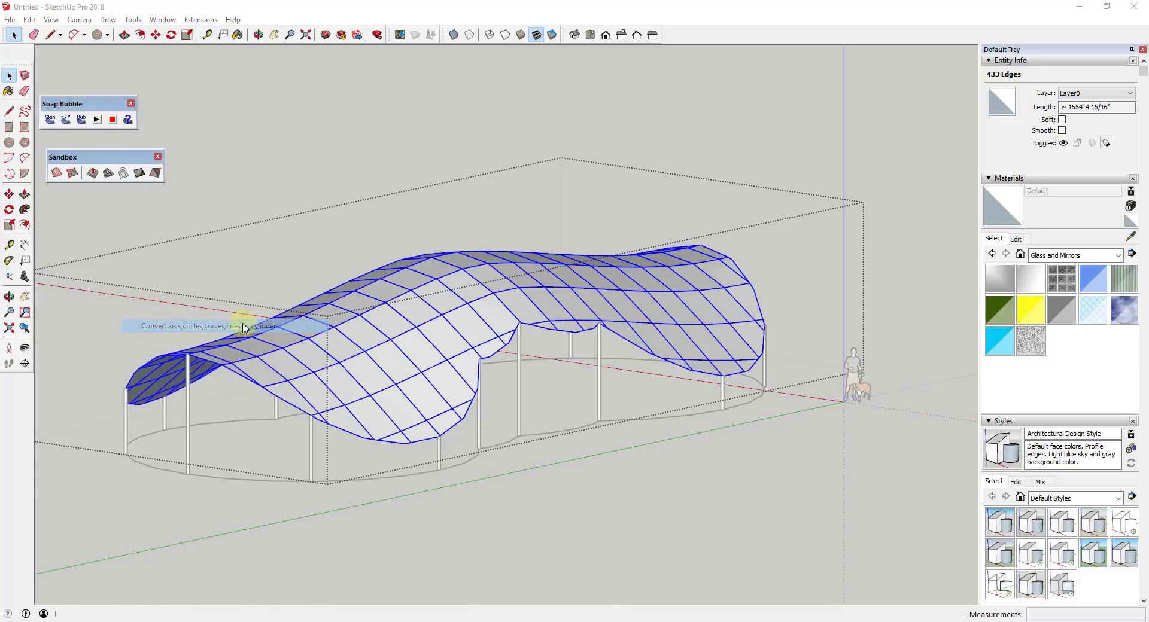
{"action": "left_click", "coordinate": [518, 375]}
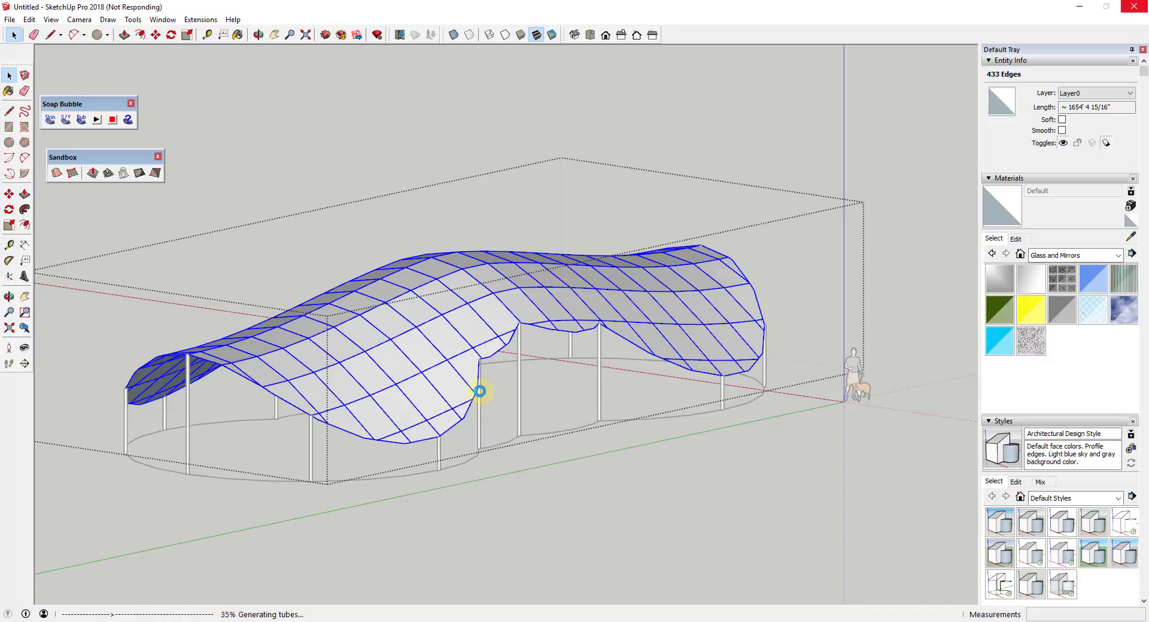
{"action": "left_click", "coordinate": [648, 341]}
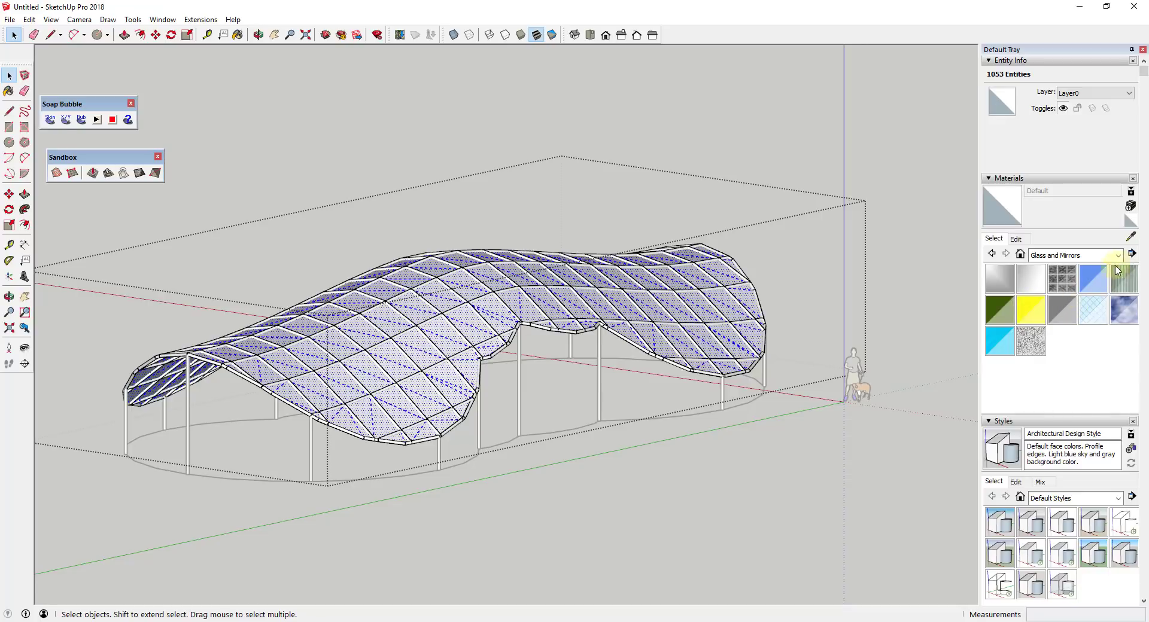
Step: Apply the Translucent Glass Blue material to the canopy mesh faces and clear the selection
{"action": "left_click", "coordinate": [1093, 278]}
{"action": "left_click", "coordinate": [469, 312]}
{"action": "key", "text": "space"}
{"action": "left_click", "coordinate": [559, 371]}
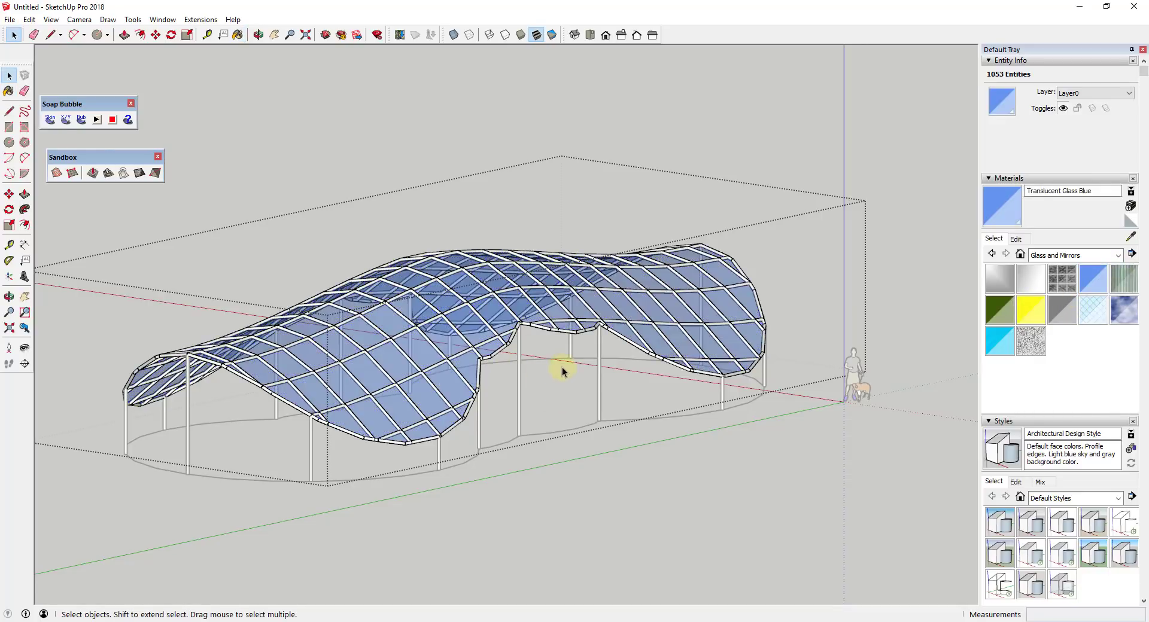
{"action": "mouse_move", "coordinate": [558, 371]}
{"action": "middle_mouse_down"}
{"action": "mouse_move", "coordinate": [325, 438]}
{"action": "mouse_move", "coordinate": [437, 394]}
{"action": "middle_mouse_up"}
{"action": "key", "text": "space"}
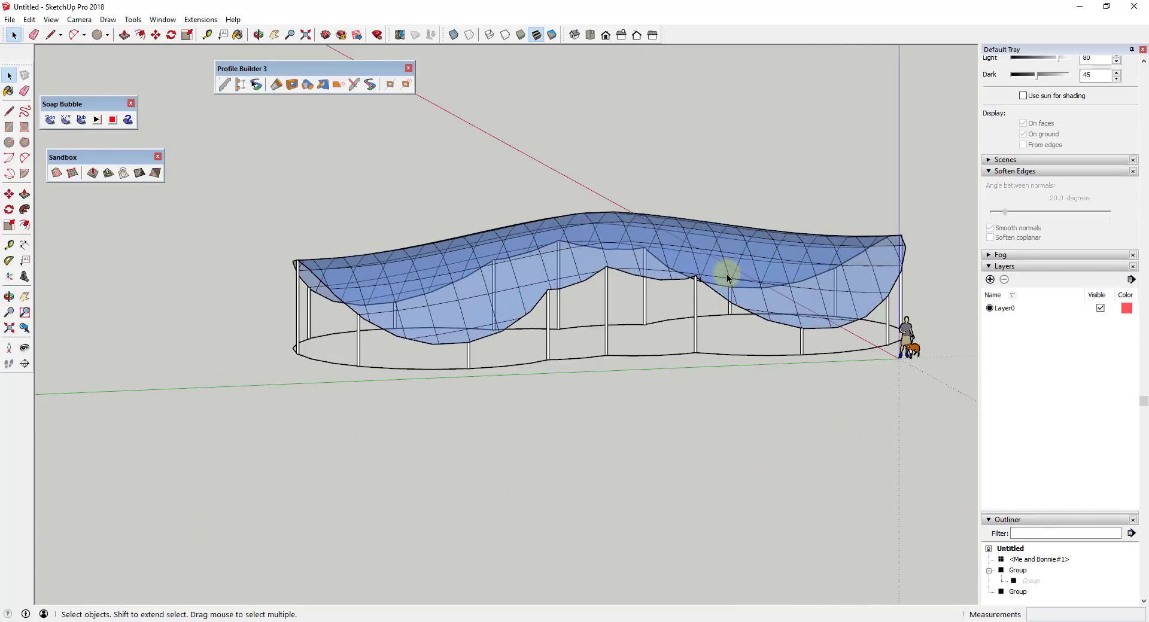
Step: Open the glass canopy's group for editing and select its entire mesh, leaving the posts out
{"action": "left_click", "coordinate": [686, 262]}
{"action": "double_click", "coordinate": [687, 265]}
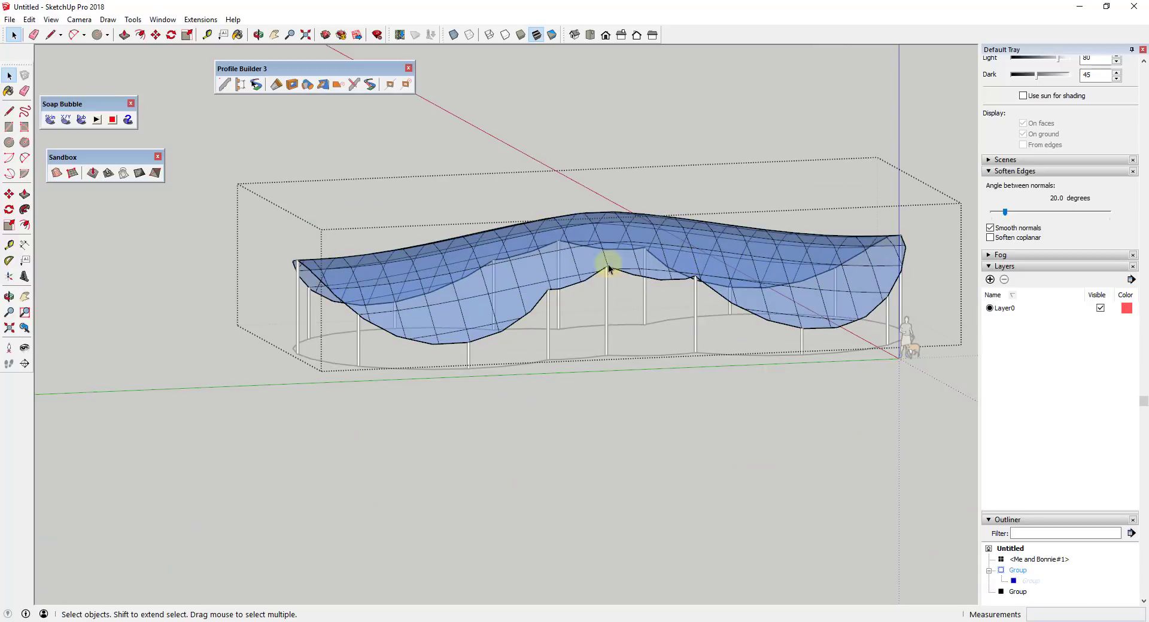
{"action": "middle_click_drag", "start_coordinate": [608, 264], "coordinate": [278, 214]}
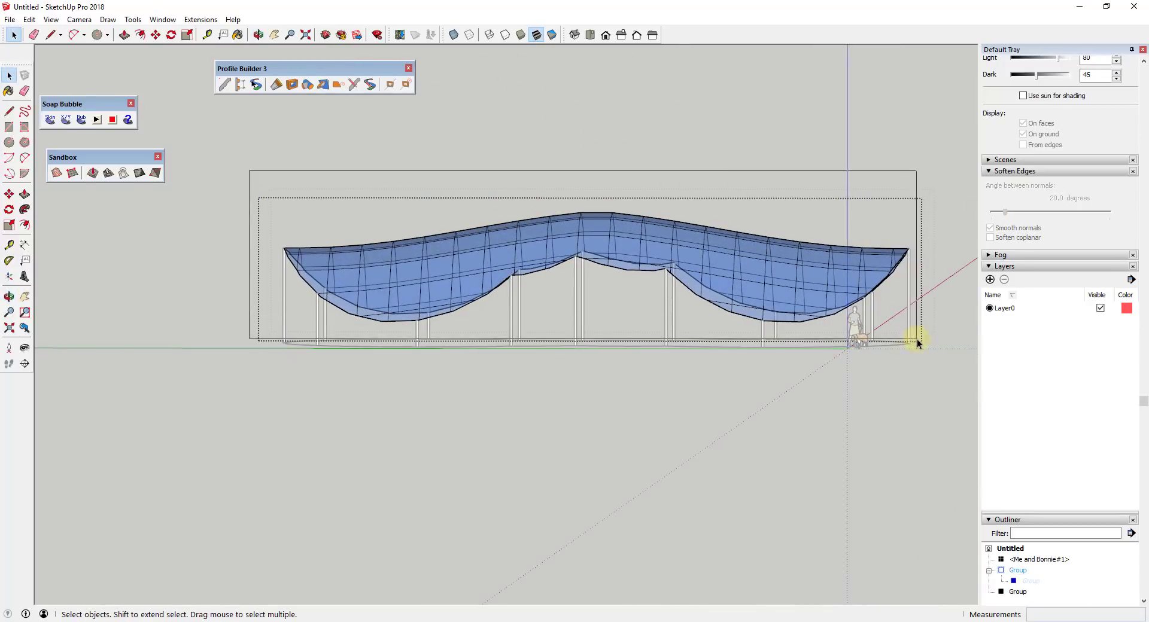
{"action": "triple_click", "coordinate": [749, 310]}
Step: Build the HSS4X4X14 profile from Profile Builder 3 along the selected canopy mesh edges, using them as paths
{"action": "middle_click_drag", "start_coordinate": [748, 310], "coordinate": [650, 302]}
{"action": "scroll", "coordinate": [512, 295], "scroll_direction": "up", "scroll_amount": 2}
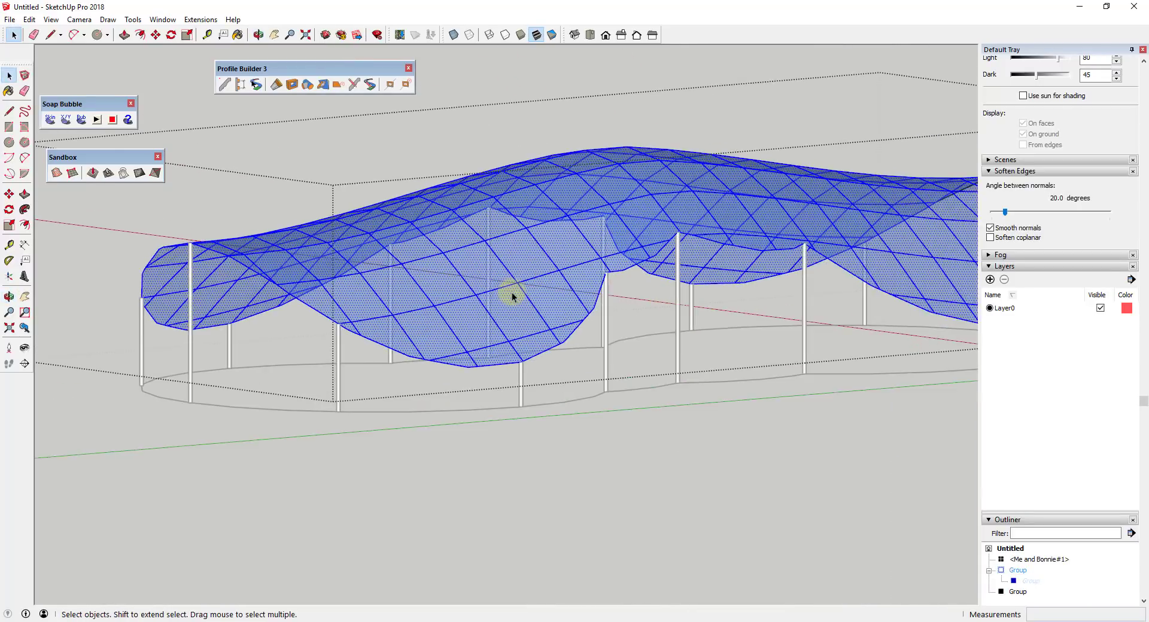
{"action": "scroll", "coordinate": [602, 281], "scroll_direction": "up", "scroll_amount": 5}
{"action": "scroll", "coordinate": [606, 281], "scroll_direction": "down", "scroll_amount": 6}
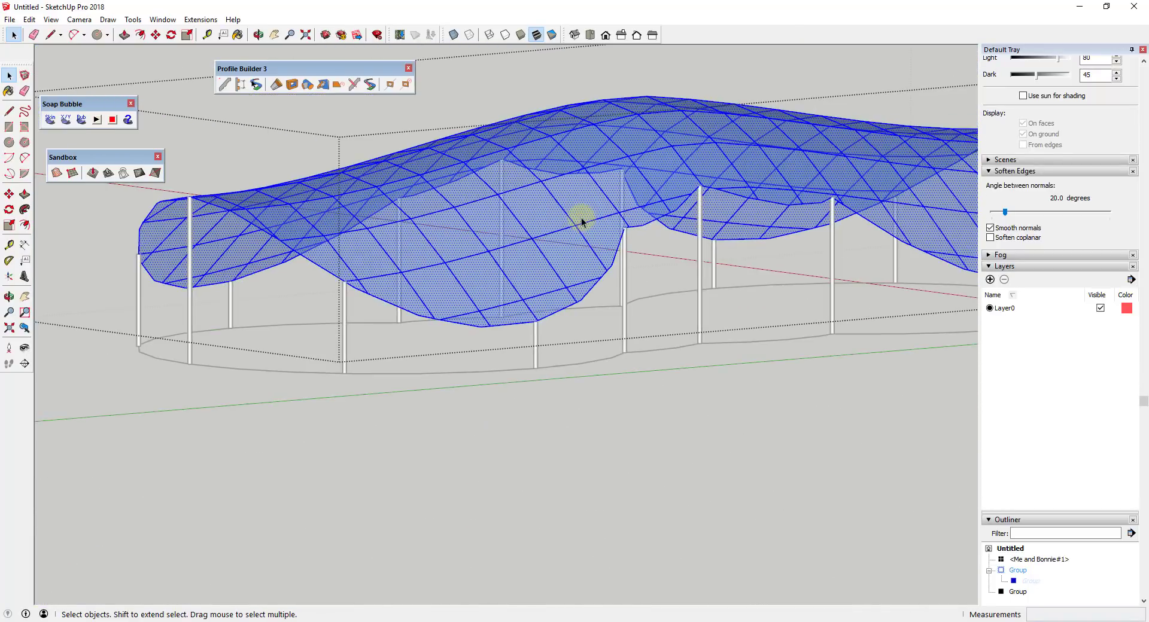
{"action": "middle_click_drag", "start_coordinate": [582, 217], "coordinate": [623, 274]}
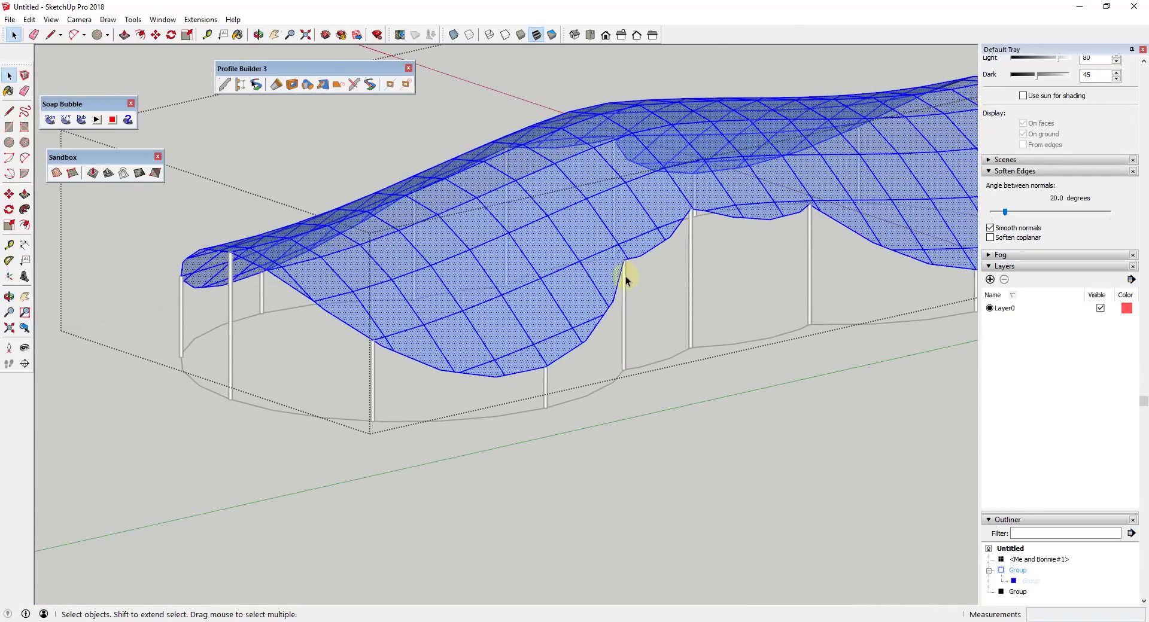
{"action": "scroll", "coordinate": [726, 181], "scroll_direction": "down", "scroll_amount": 3}
{"action": "scroll", "coordinate": [375, 182], "scroll_direction": "down", "scroll_amount": 1}
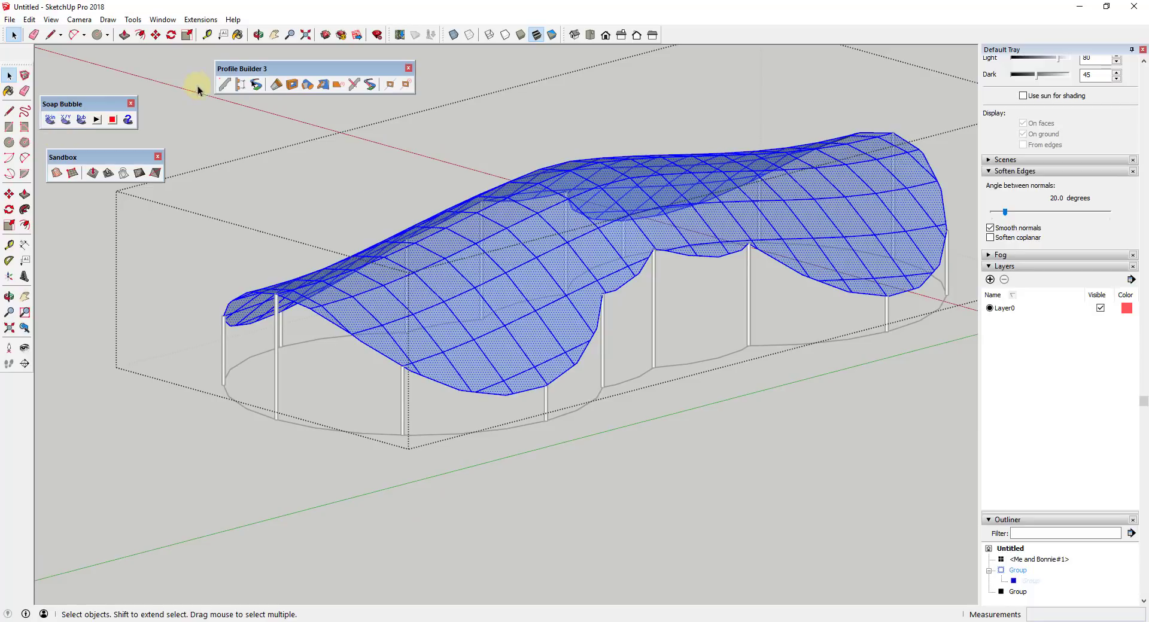
{"action": "left_click", "coordinate": [224, 85]}
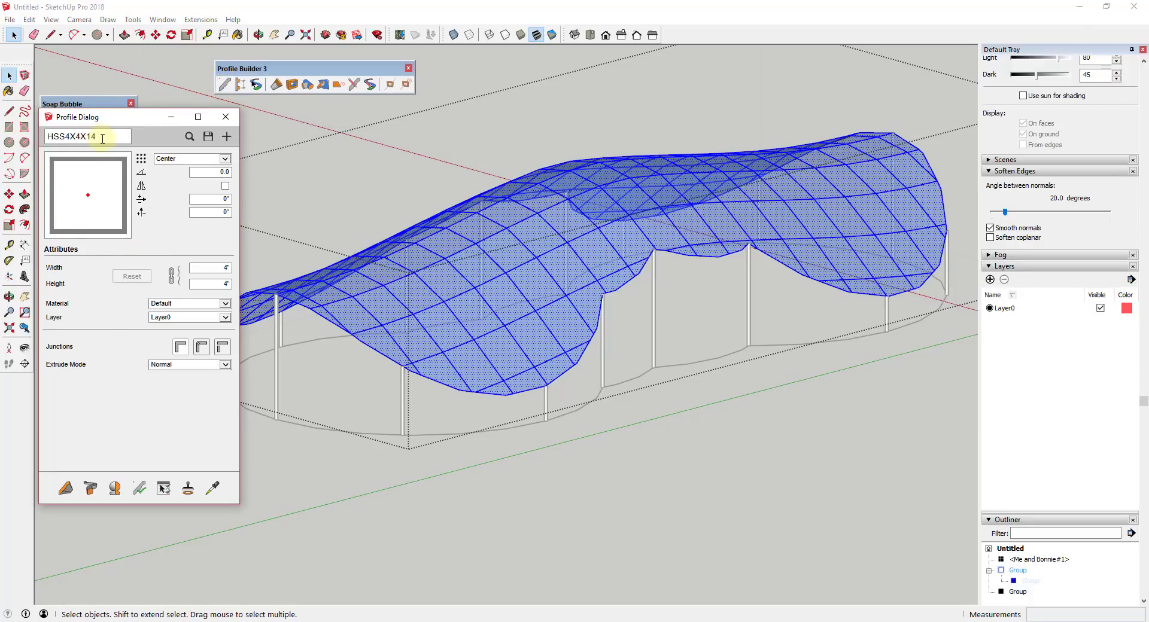
{"action": "left_click", "coordinate": [89, 494]}
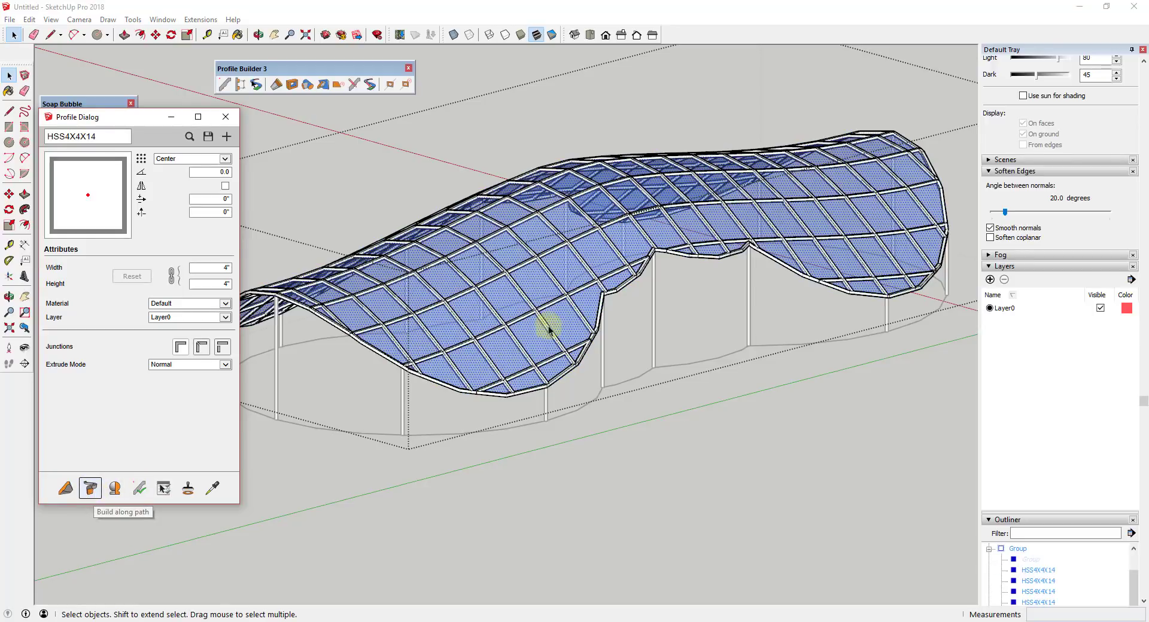
Step: Examine how the square tube members meet at the canopy's lower edge and above the posts
{"action": "scroll", "coordinate": [363, 328], "scroll_direction": "up", "scroll_amount": 5}
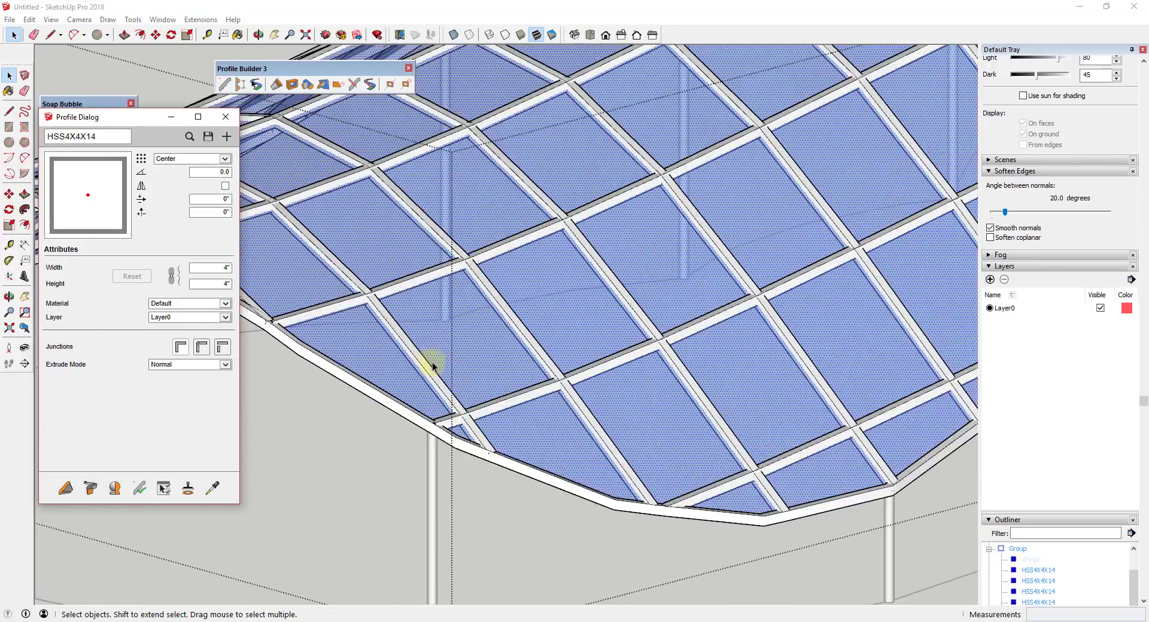
{"action": "middle_click_drag", "start_coordinate": [448, 367], "coordinate": [482, 223]}
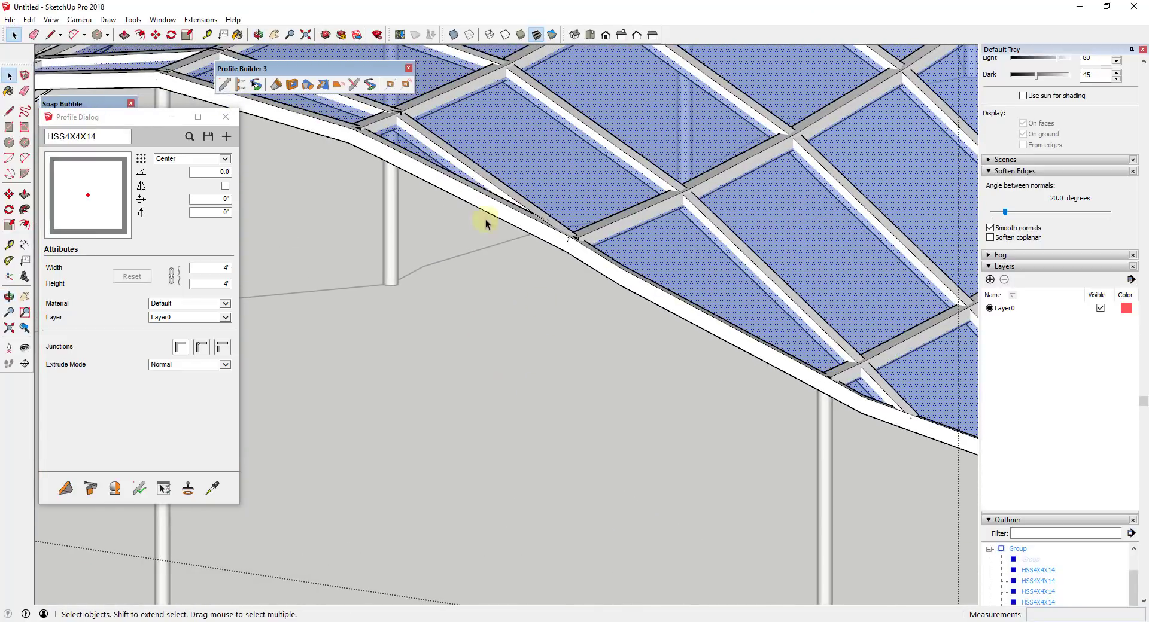
{"action": "scroll", "coordinate": [590, 226], "scroll_direction": "up", "scroll_amount": 4}
{"action": "scroll", "coordinate": [558, 250], "scroll_direction": "down", "scroll_amount": 5}
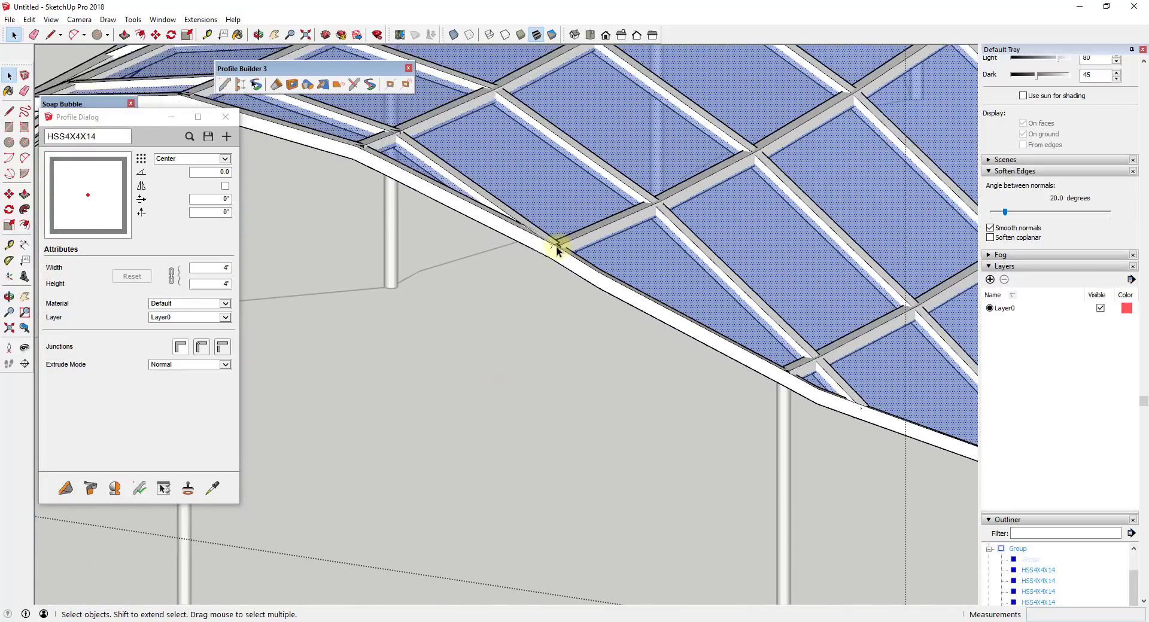
{"action": "scroll", "coordinate": [513, 290], "scroll_direction": "down", "scroll_amount": 4}
{"action": "middle_click_drag", "start_coordinate": [513, 290], "coordinate": [438, 279]}
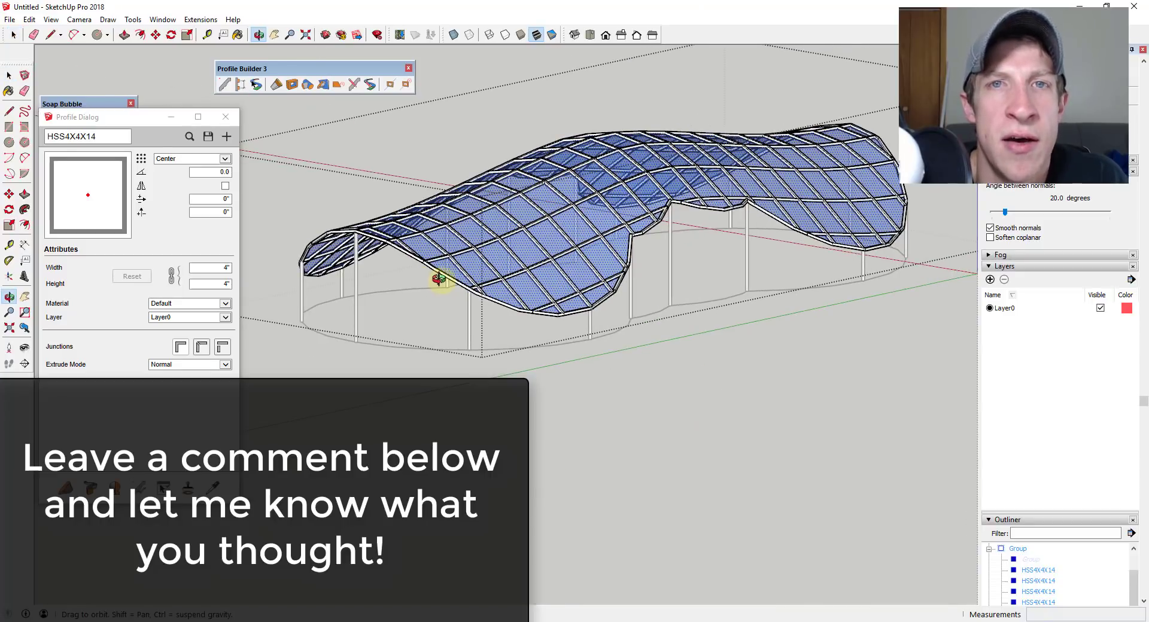